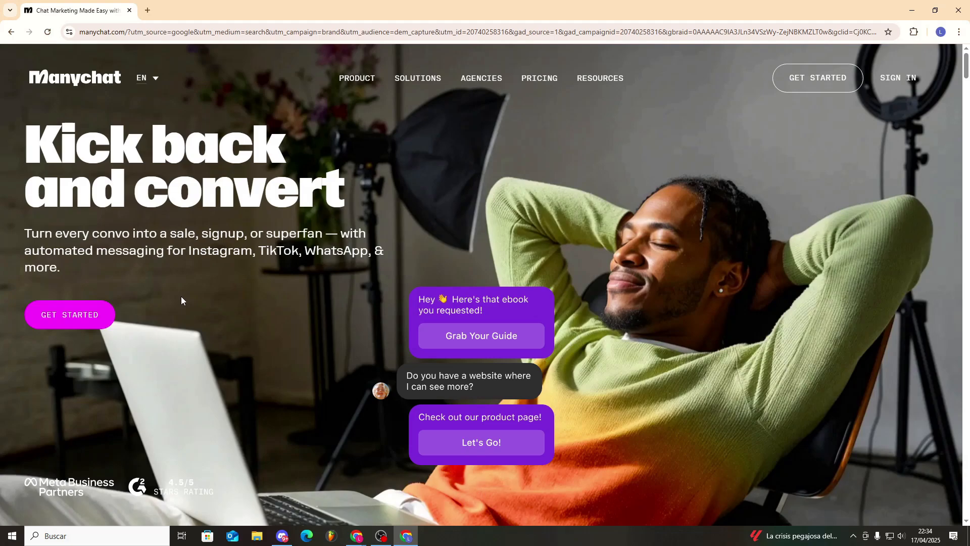
Examine the Manychat homepage's testimonials, conversation features and supported messaging channels.
scroll(181, 296, "down", 10)
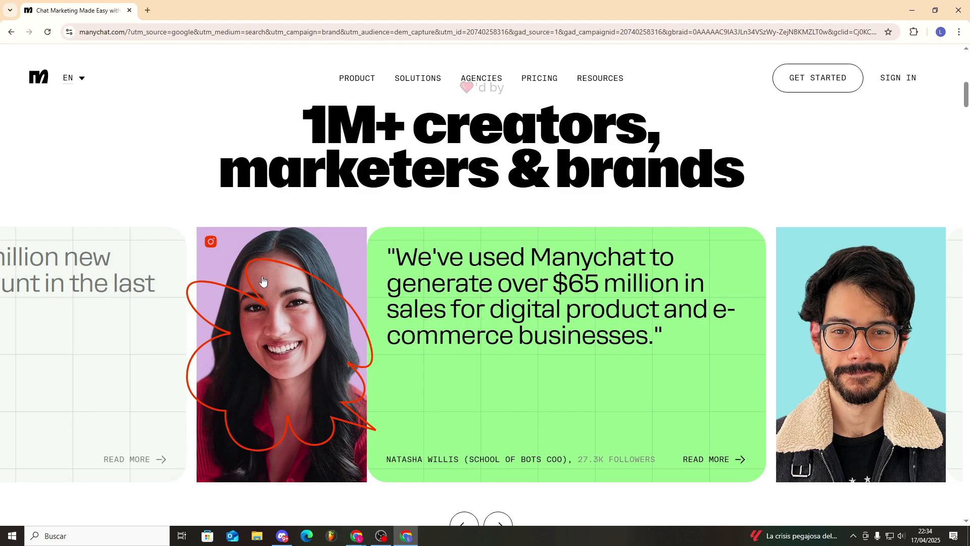
scroll(262, 281, "down", 15)
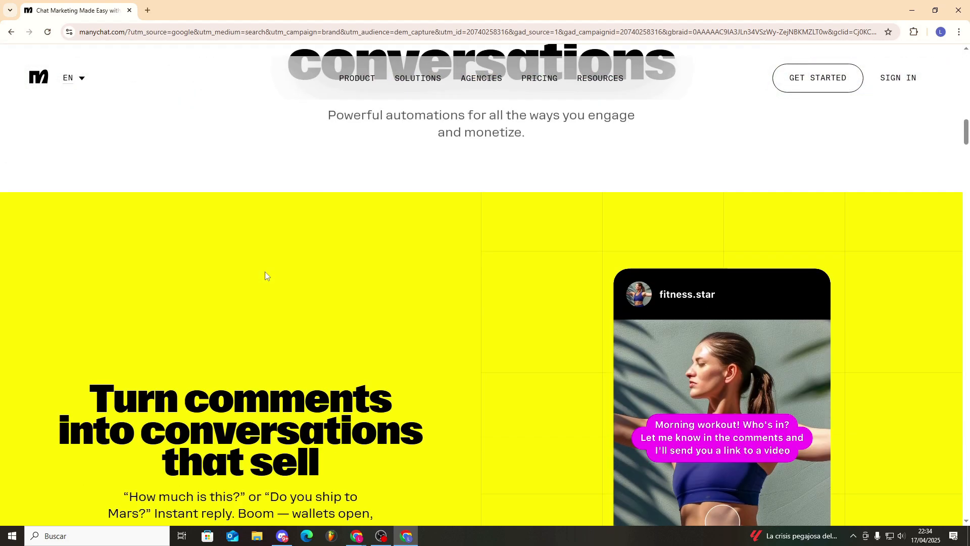
scroll(266, 274, "down", 3)
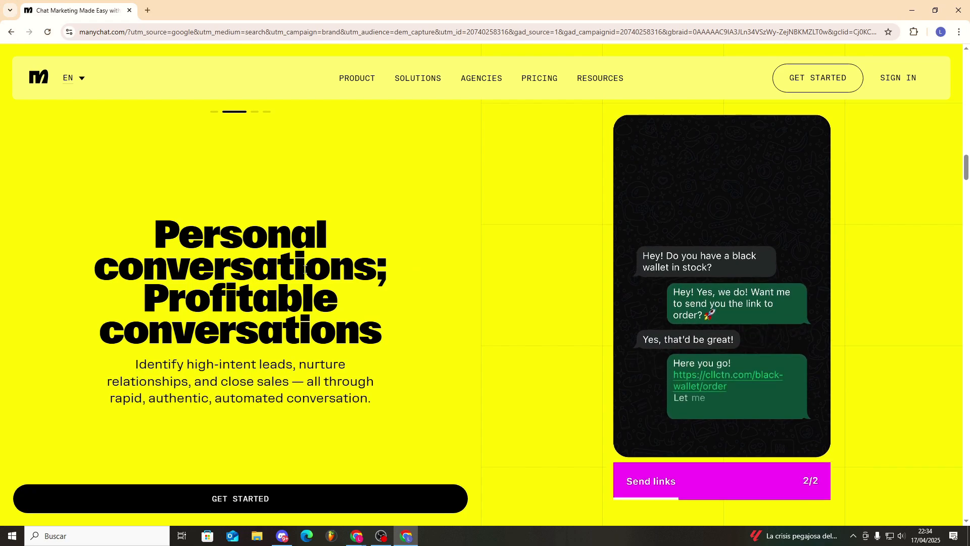
scroll(324, 274, "down", 3)
scroll(455, 342, "down", 5)
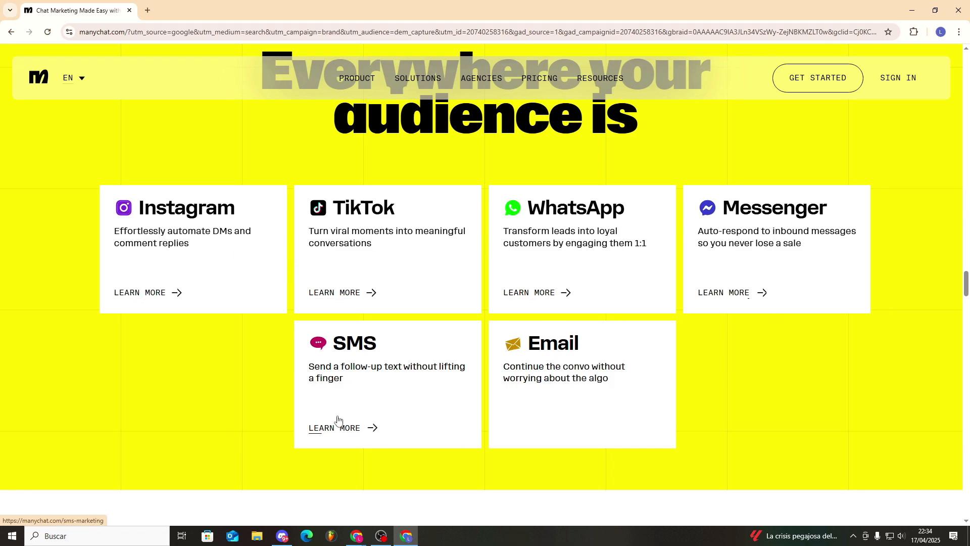
scroll(623, 390, "down", 1)
scroll(667, 385, "up", 2)
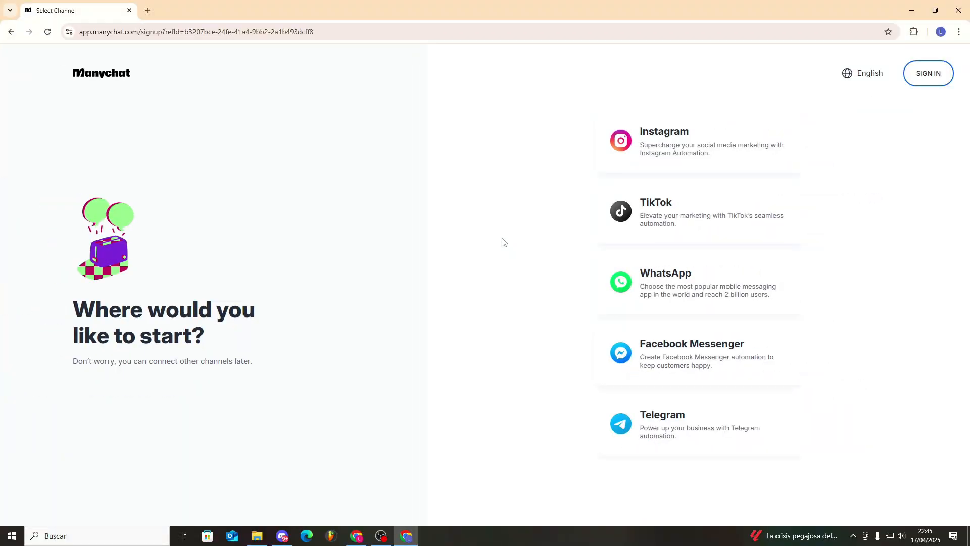
View the sign-in options for existing accounts and return to the sign-up channel selection.
left_click(11, 31)
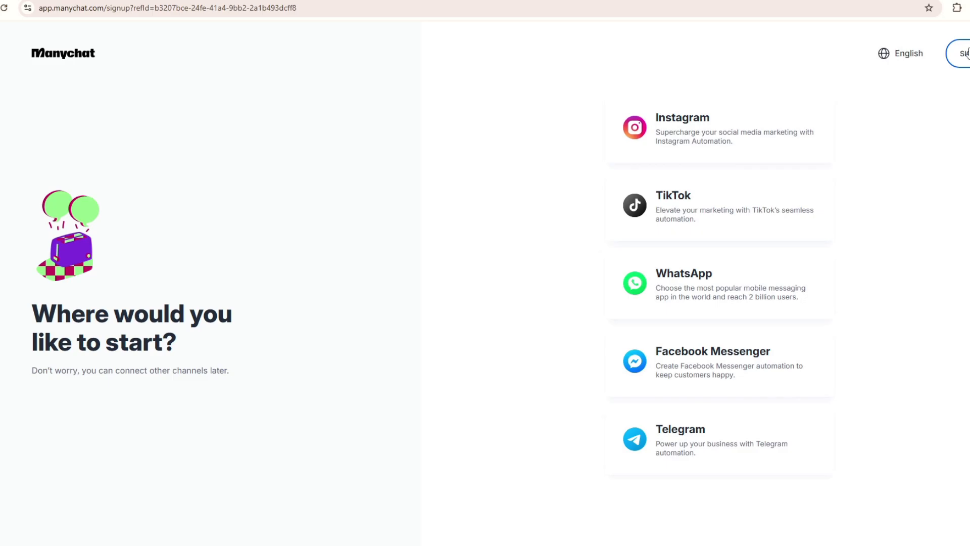
left_click(966, 53)
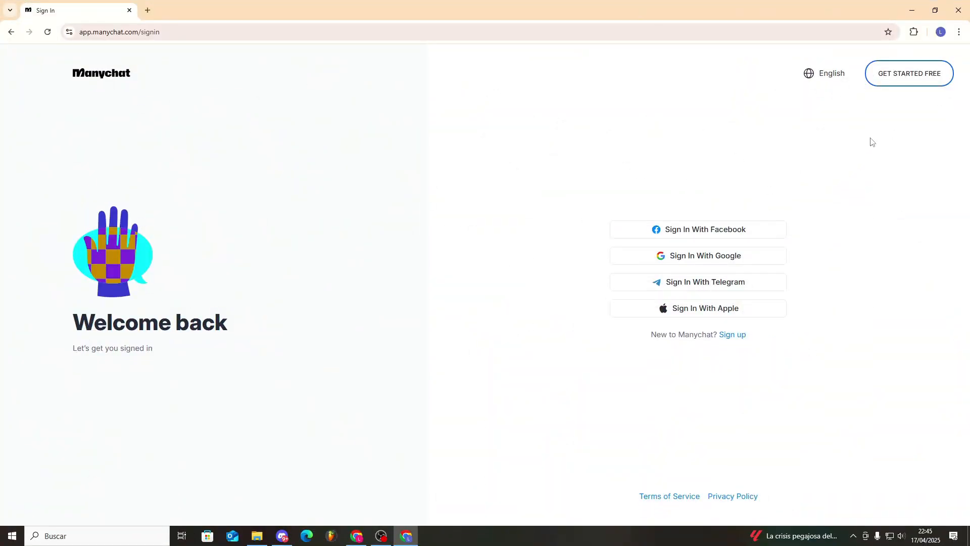
left_click(905, 72)
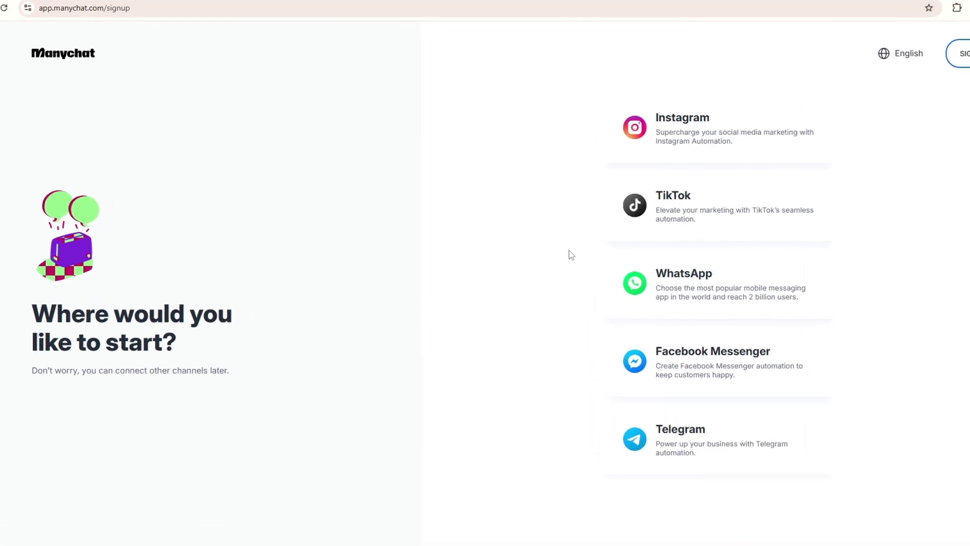
left_click_drag(263, 402, 24, 375)
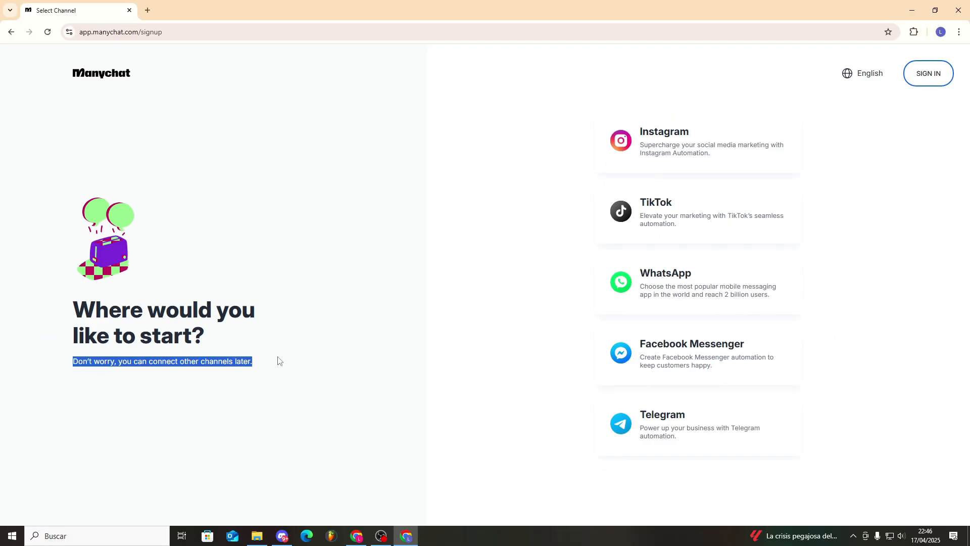
left_click(264, 370)
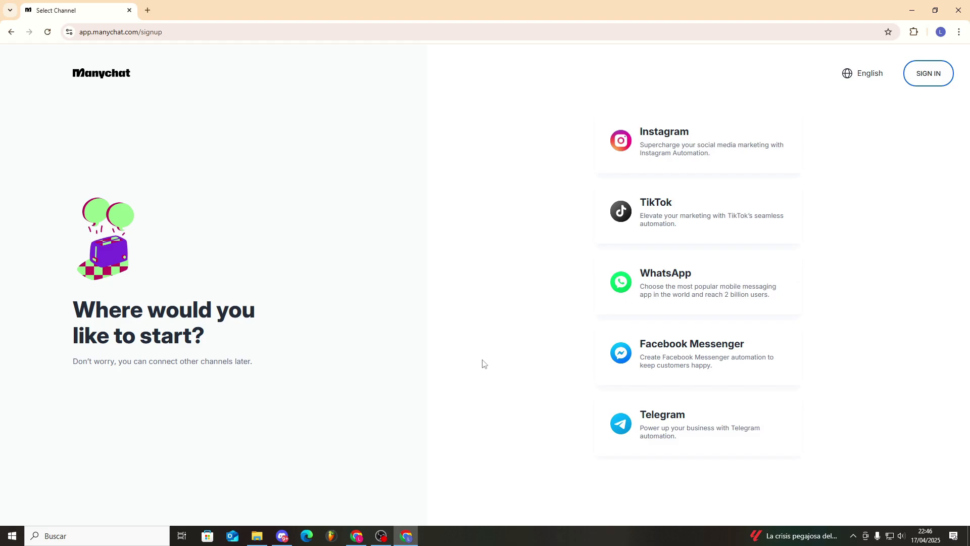
Try to start the registration with TikTok as the channel and go back to the channel selection.
left_click(651, 218)
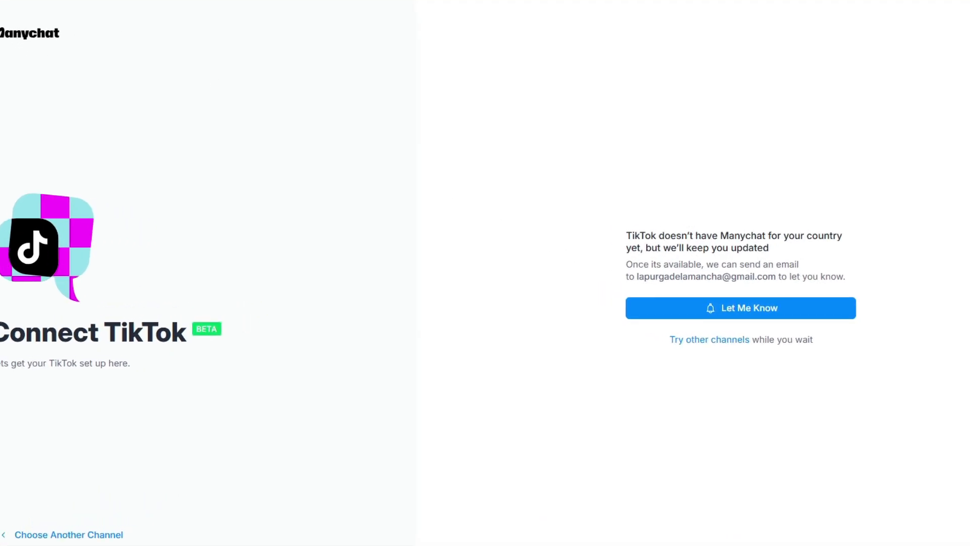
left_click(11, 32)
Connect Instagram as the starting channel and grant Manychat the requested access permissions.
left_click(657, 140)
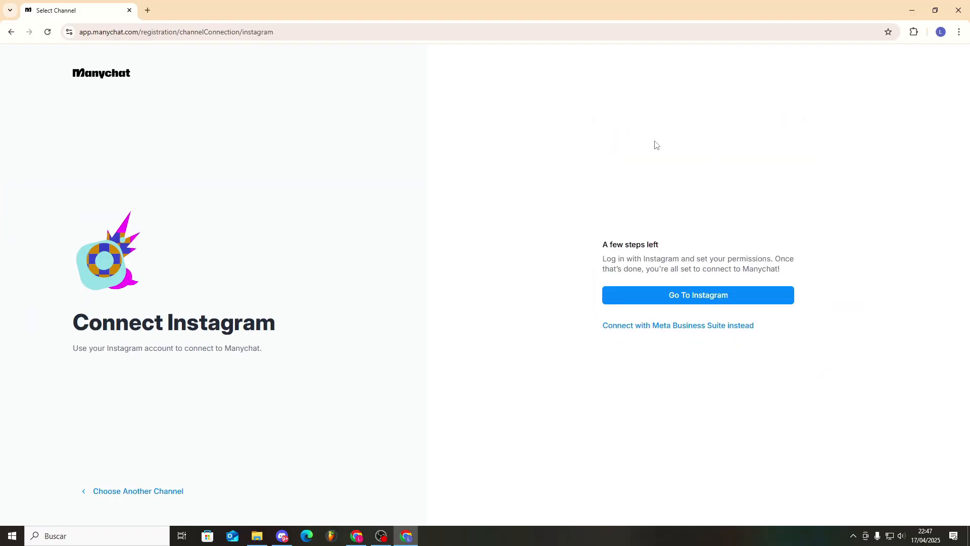
left_click(698, 296)
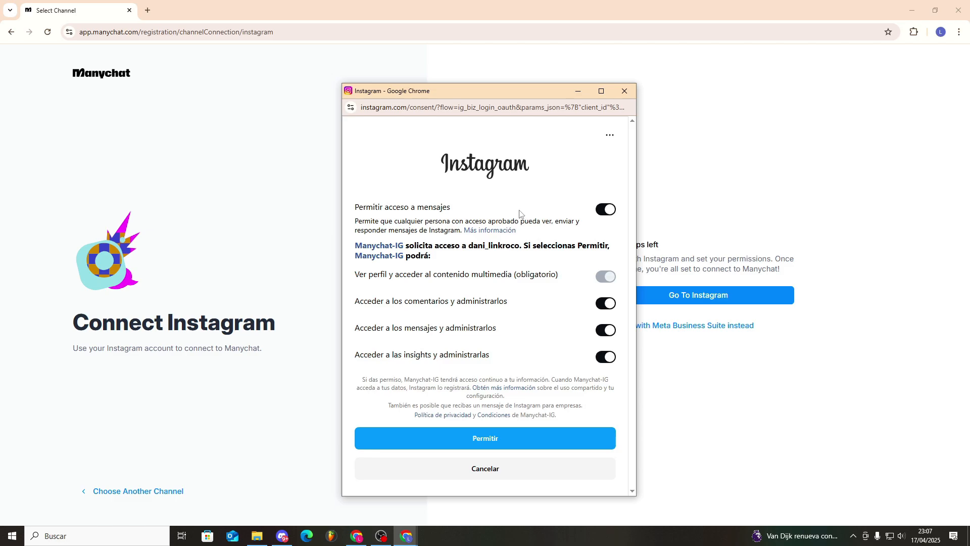
left_click(523, 440)
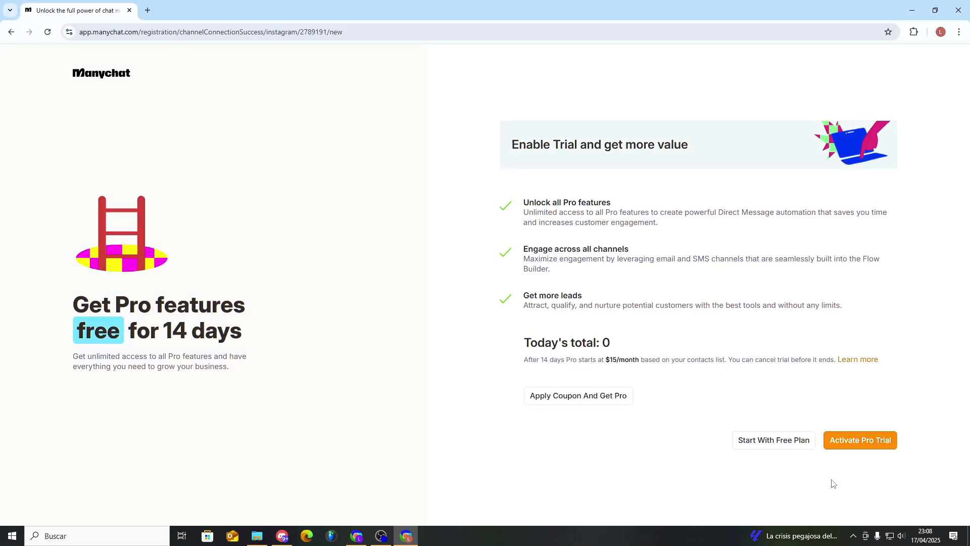
Review the 14-day Pro trial offer and its monthly price, and proceed with activating the trial to the payment form.
left_click_drag(251, 339, 17, 289)
left_click(34, 306)
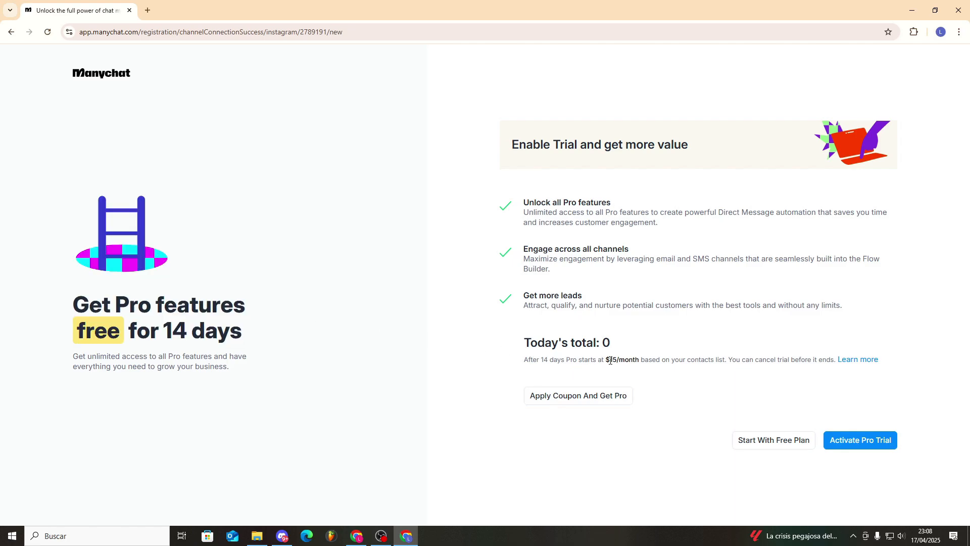
left_click_drag(610, 361, 699, 368)
left_click(705, 362)
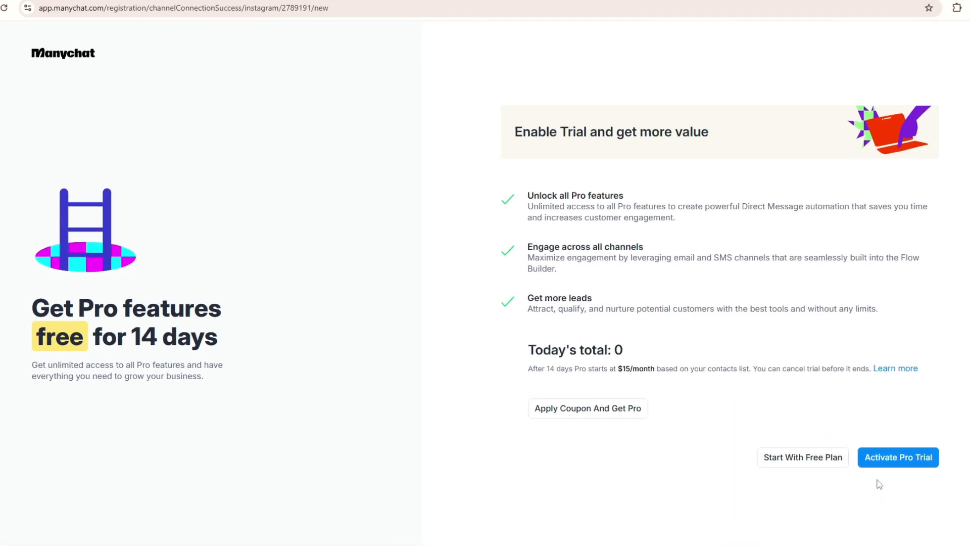
left_click(890, 461)
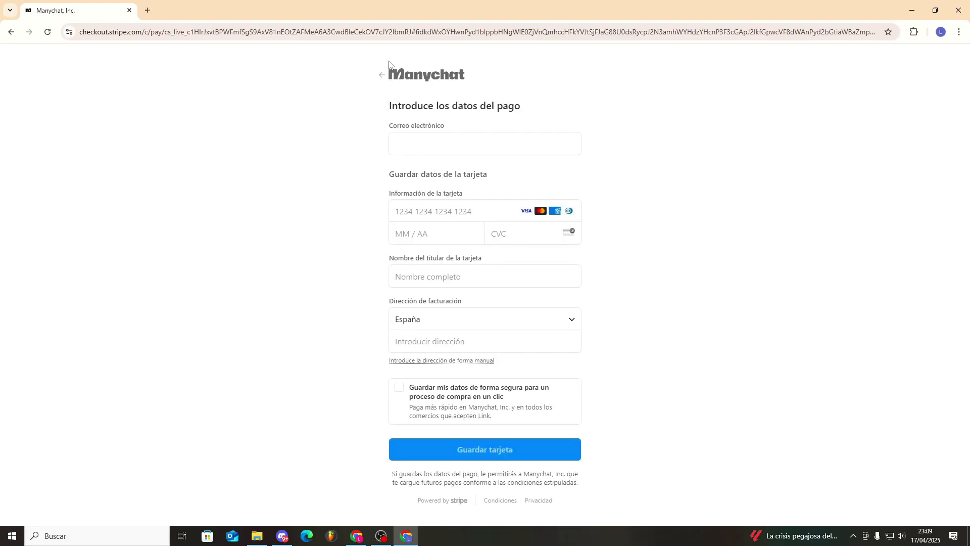
left_click(361, 35)
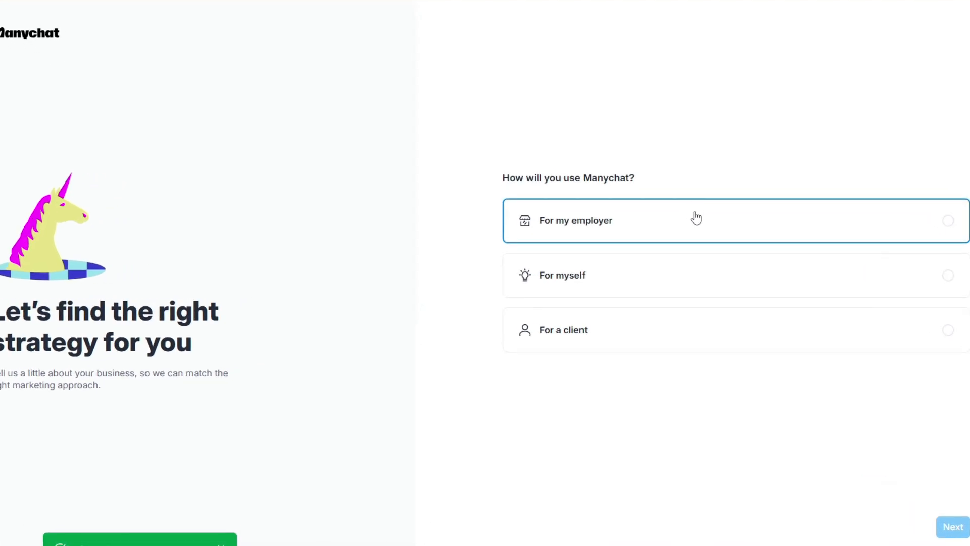
Answer the strategy questions with use "For my employer" and an account about "A person".
left_click(696, 218)
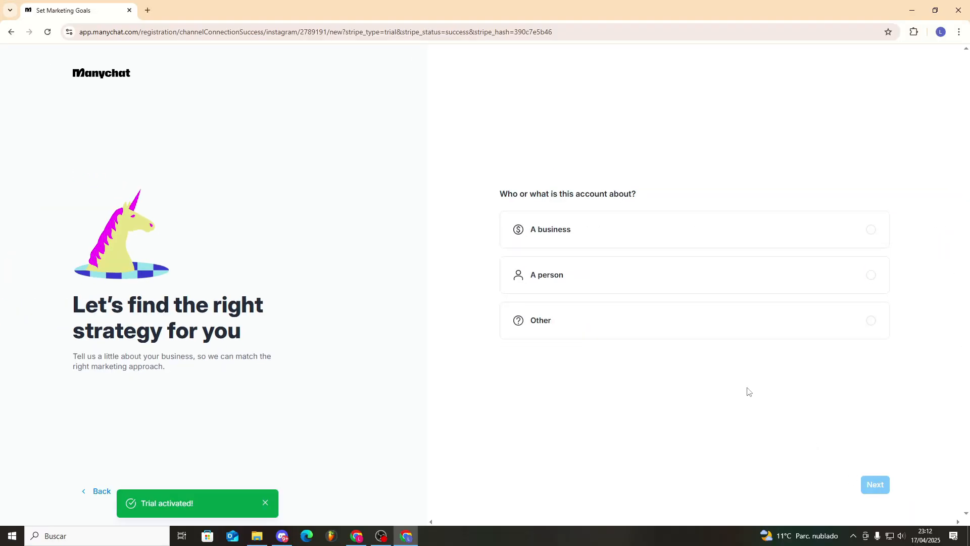
left_click(708, 276)
left_click(875, 485)
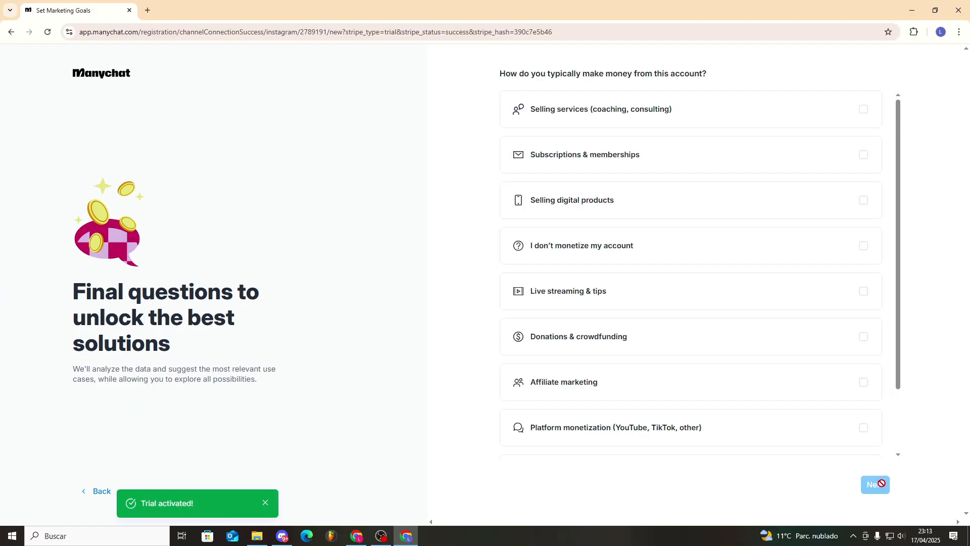
Answer the question about making money with "I don't monetize my account".
scroll(658, 340, "down", 2)
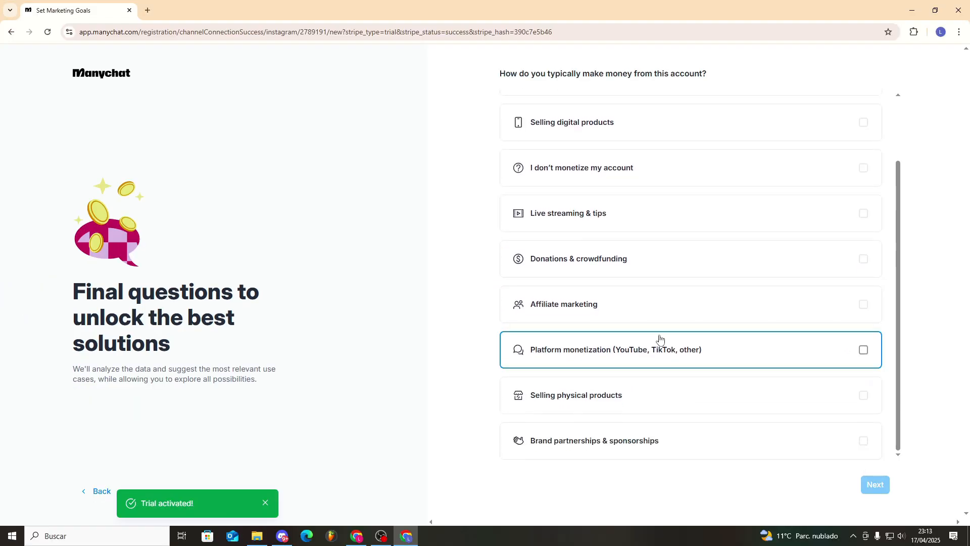
scroll(626, 346, "up", 2)
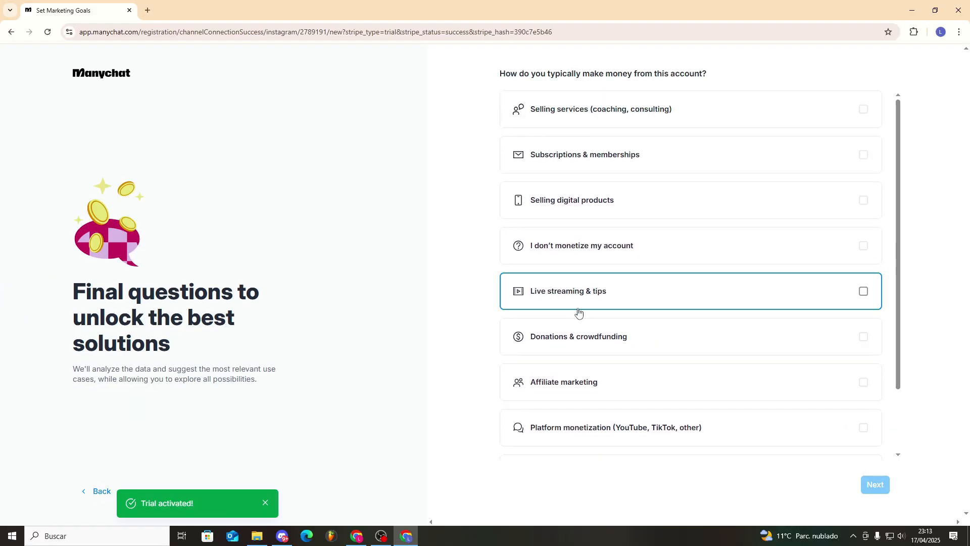
left_click(566, 250)
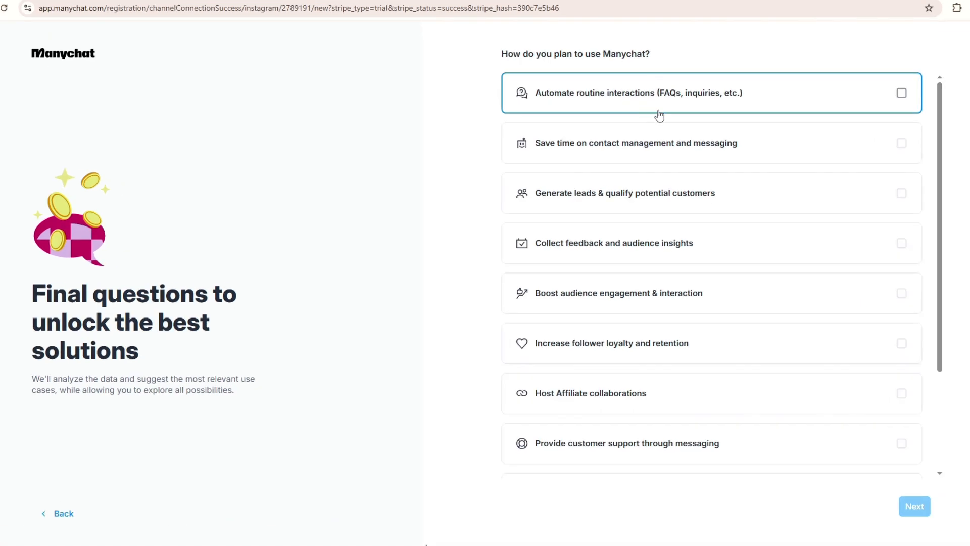
Choose "Boost audience engagement & interaction" and "Increase follower loyalty and retention" as the planned uses, and continue.
left_click(901, 293)
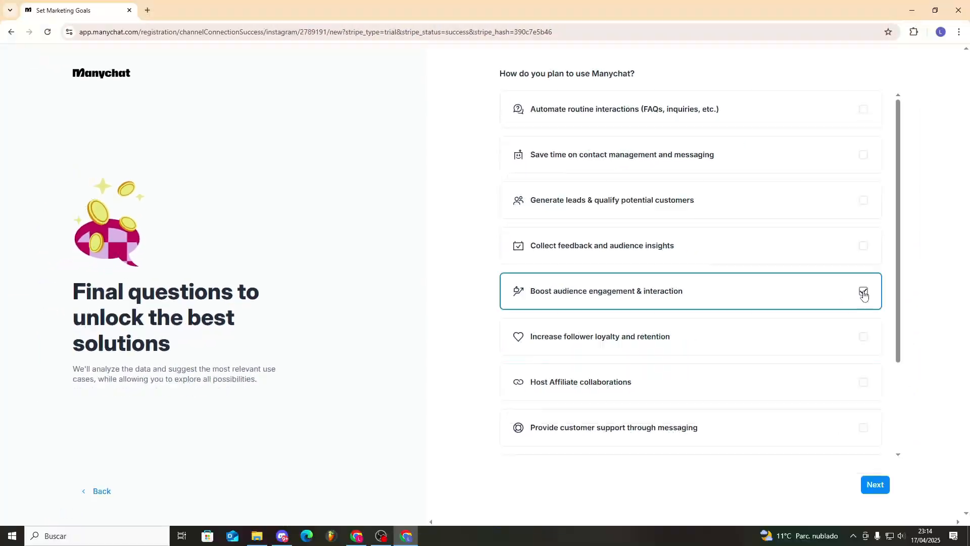
scroll(866, 209, "down", 3)
left_click(865, 212)
left_click(875, 486)
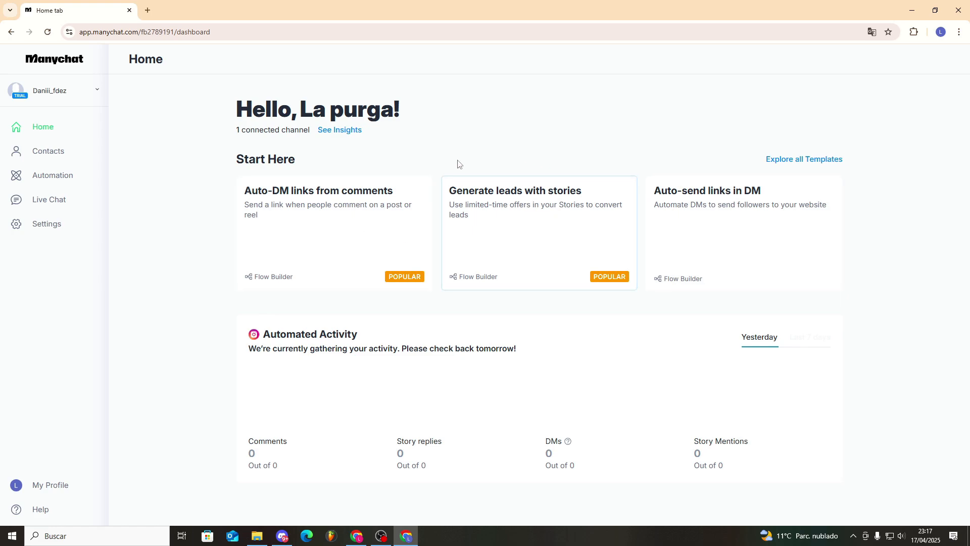
Look over the dashboard's Automated Activity section and the Contacts page, and open the Automation page.
left_click_drag(265, 331, 364, 340)
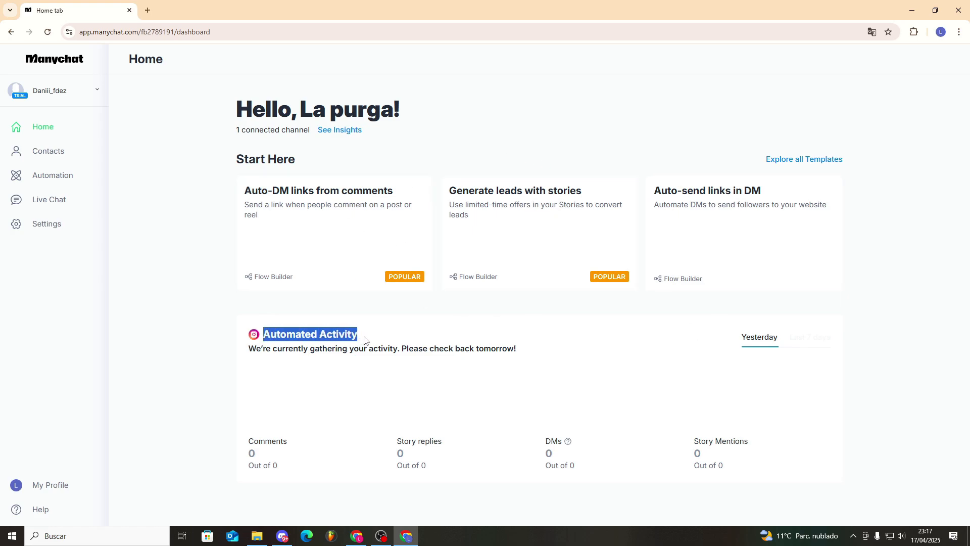
left_click(334, 325)
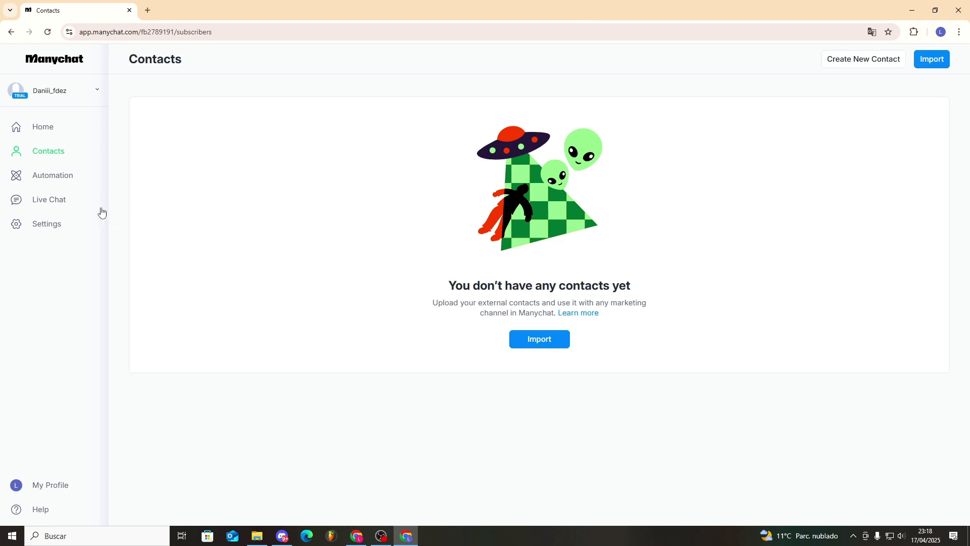
left_click(59, 176)
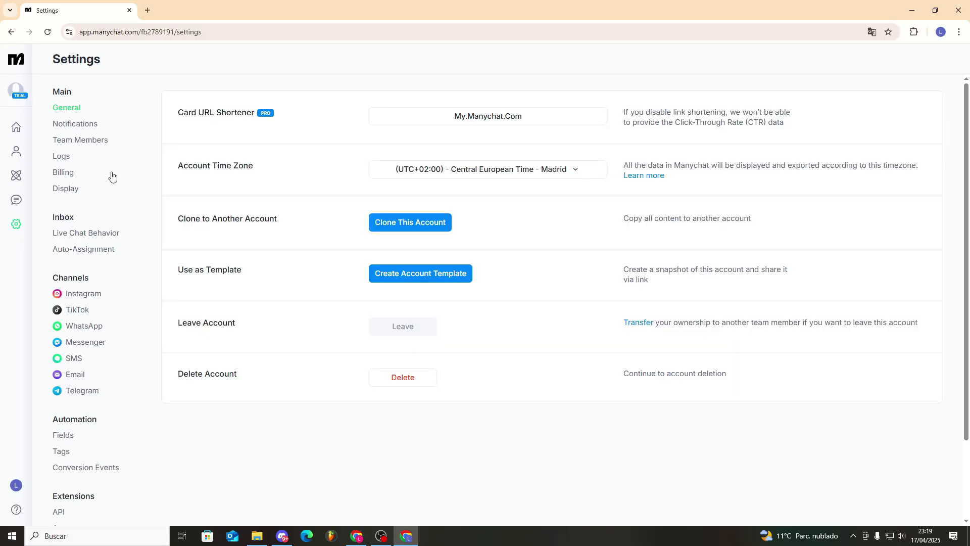
Examine the Team Members settings, the WhatsApp, SMS, Email and Telegram channel pages, and the extensions settings.
left_click(90, 144)
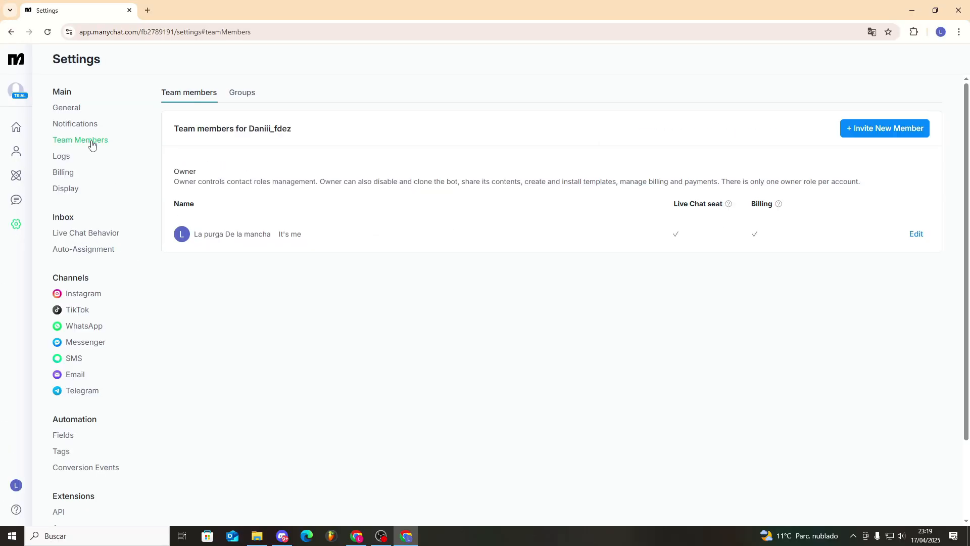
left_click(81, 326)
left_click(72, 357)
left_click(77, 375)
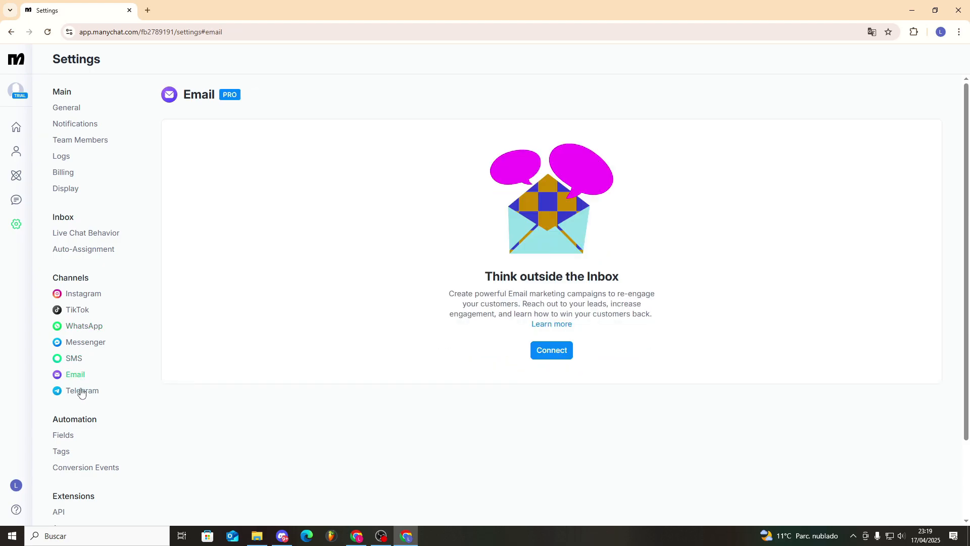
left_click(81, 391)
scroll(73, 393, "down", 3)
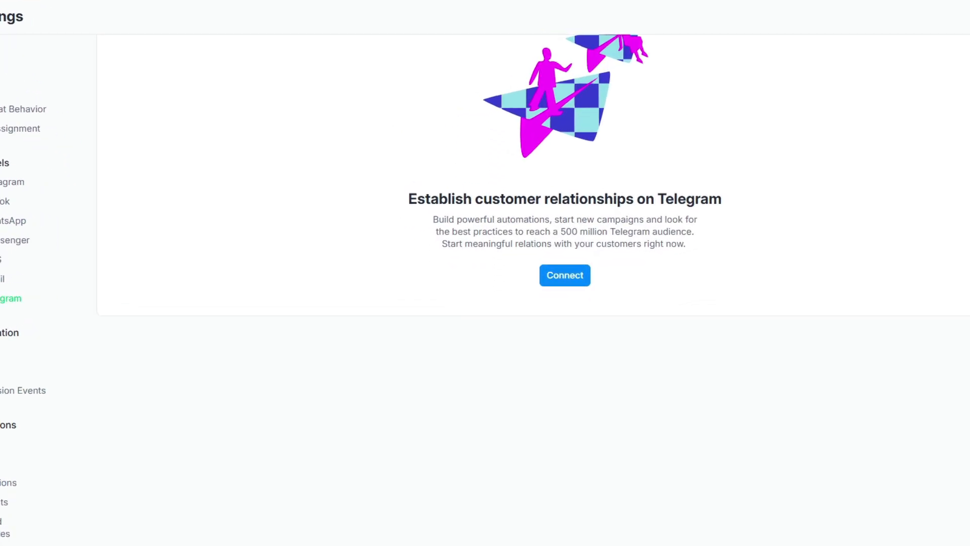
left_click(7, 465)
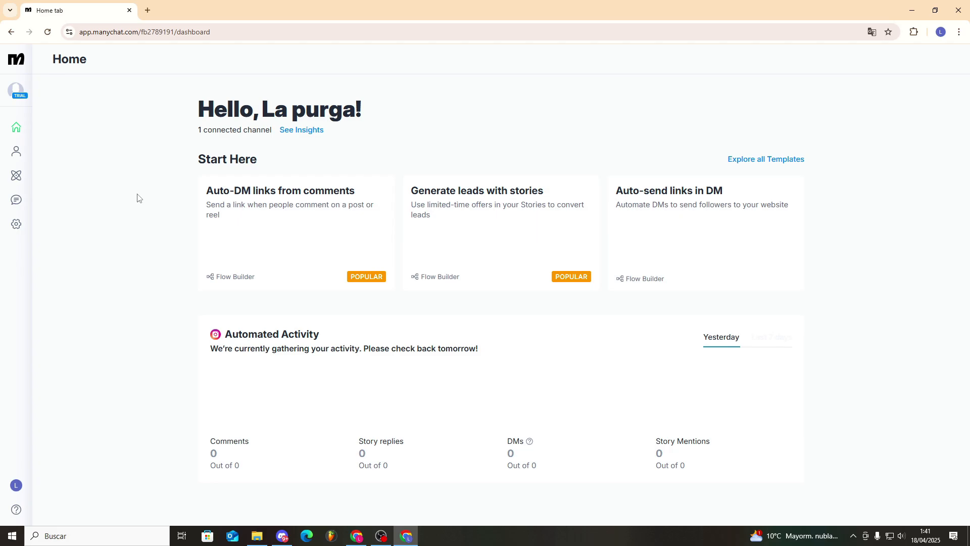
Check the account switcher on the home page, close it, and open the general account settings.
left_click(15, 94)
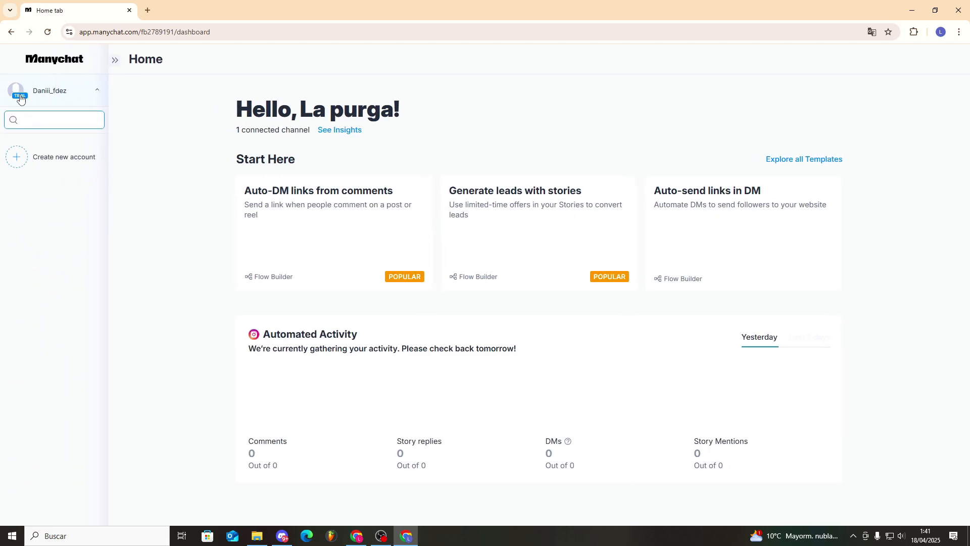
left_click(186, 136)
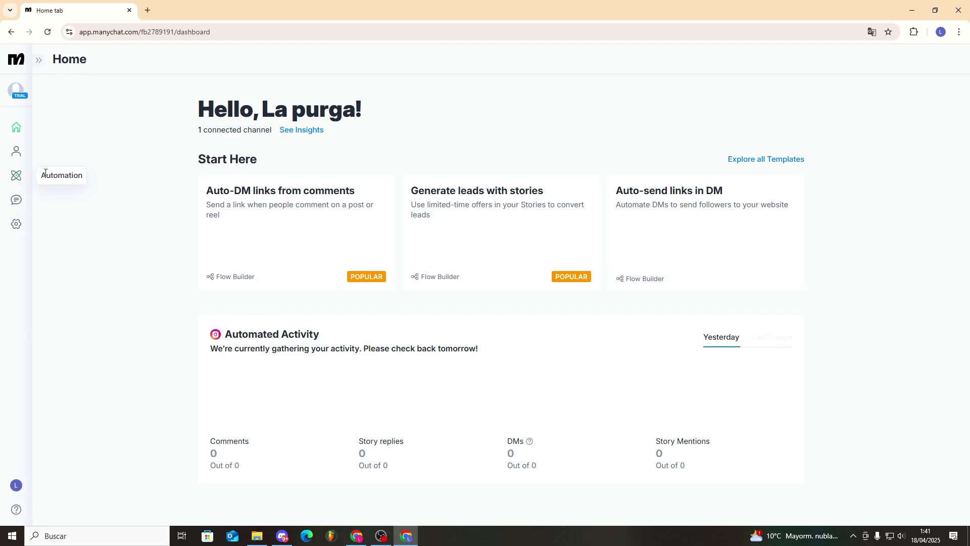
left_click(17, 224)
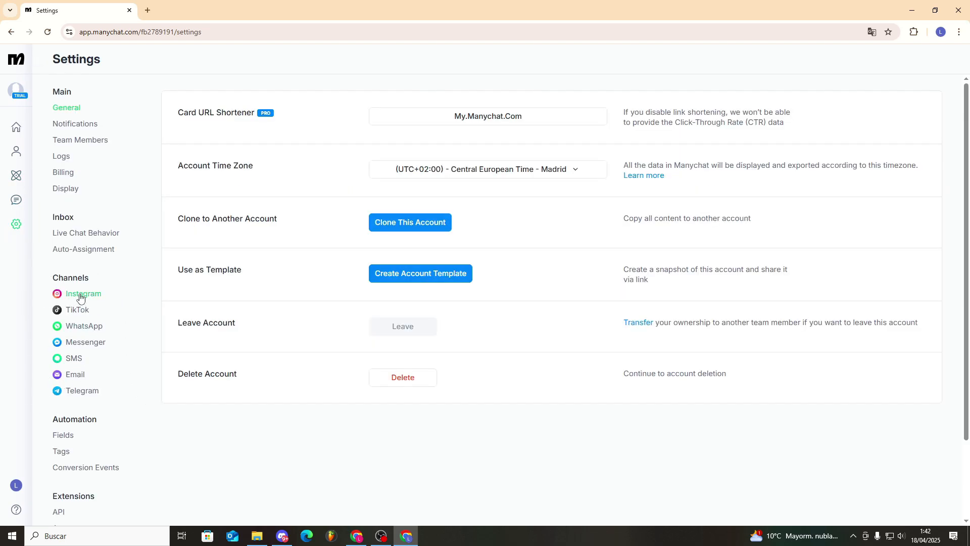
Start the WhatsApp channel connection by transferring an own number, and read the essential information on linking it.
left_click(80, 325)
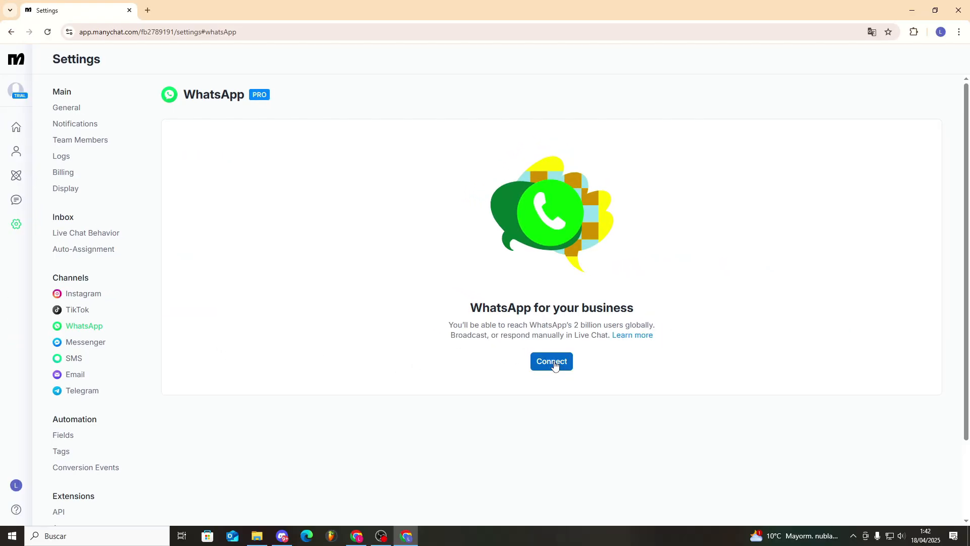
left_click(555, 365)
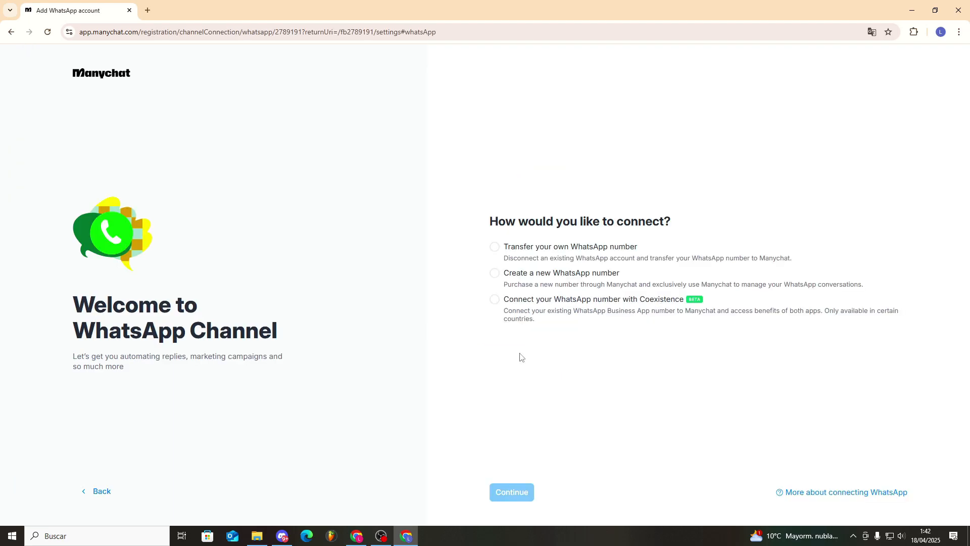
left_click(495, 247)
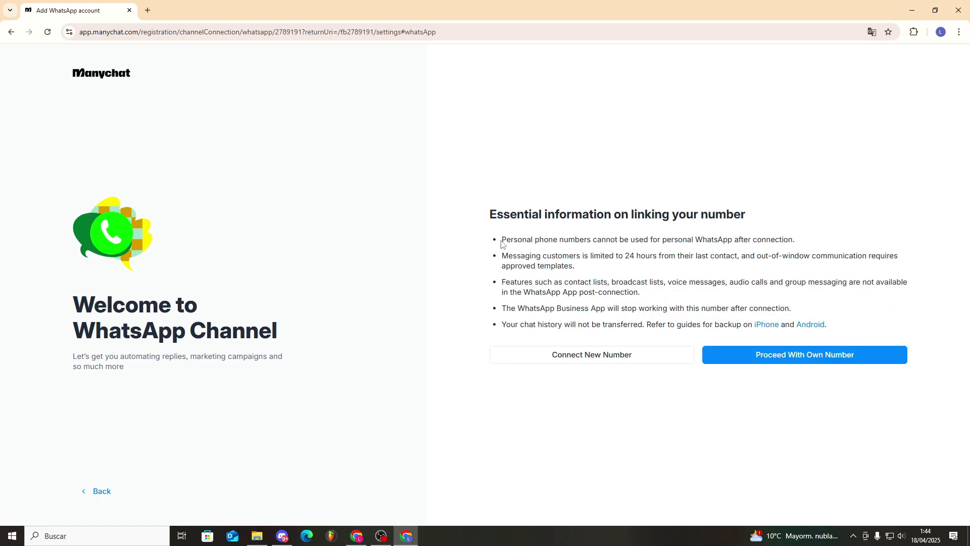
left_click_drag(503, 240, 802, 242)
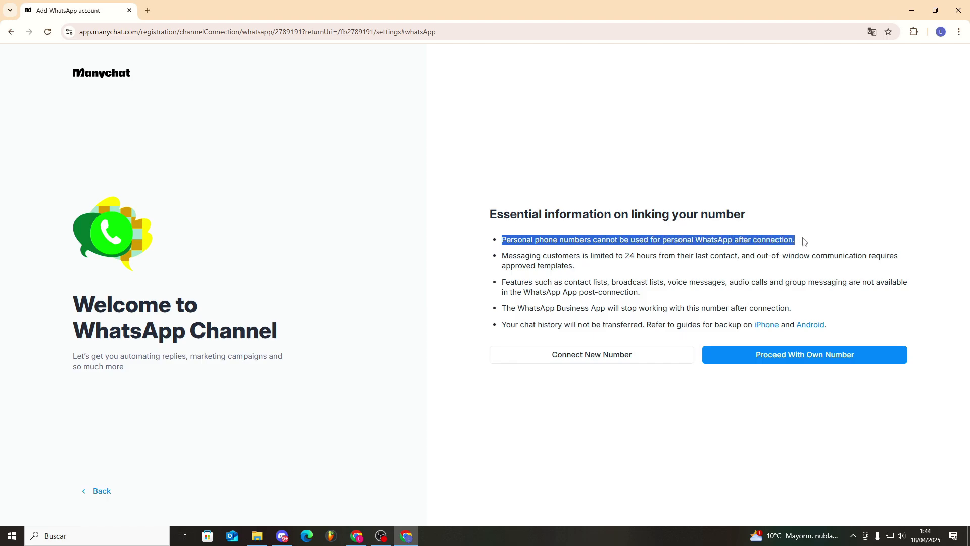
left_click(803, 241)
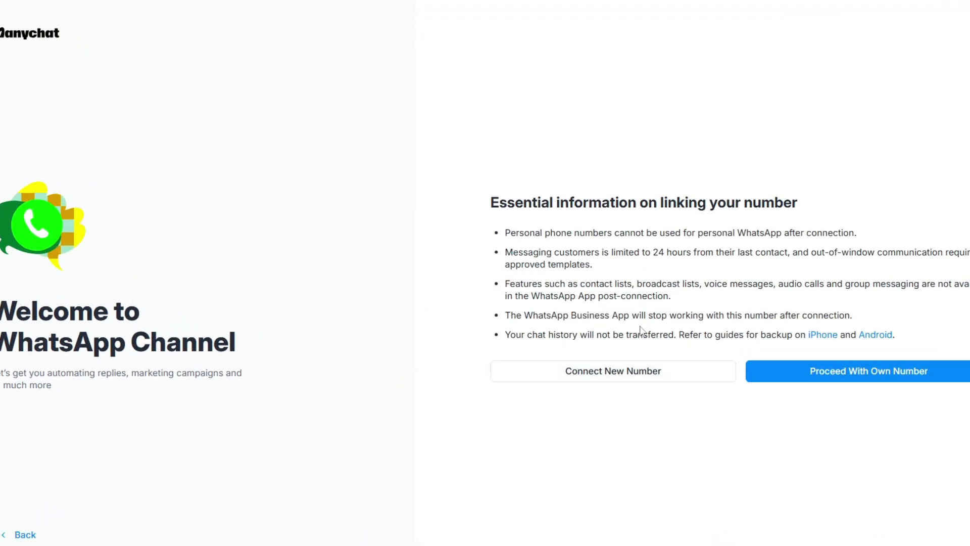
Choose to connect a new WhatsApp number and view the available country codes and their monthly prices.
left_click(631, 371)
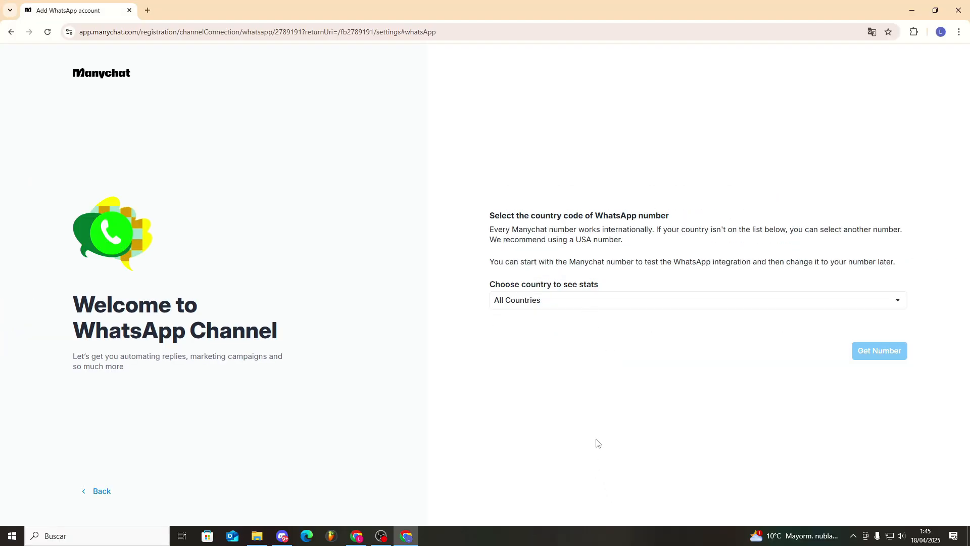
left_click(628, 306)
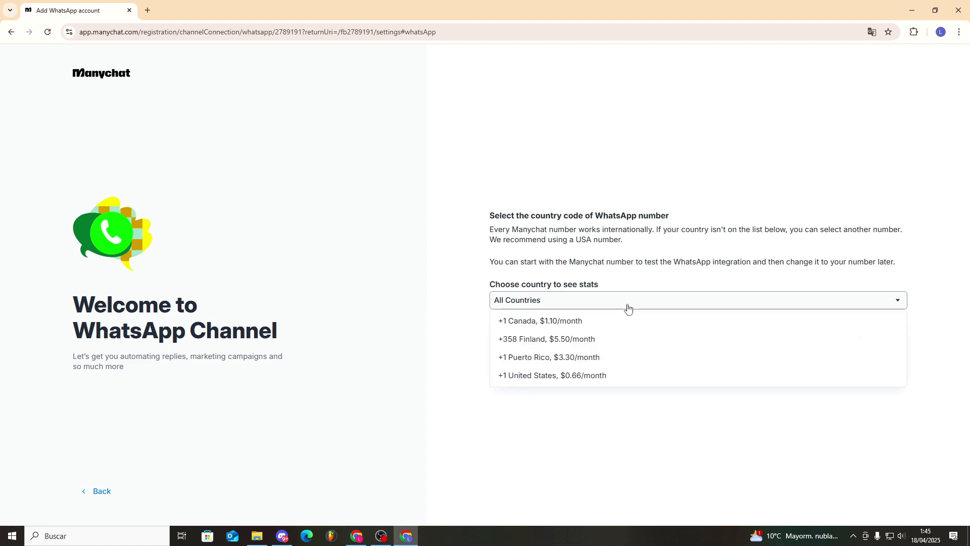
left_click(487, 288)
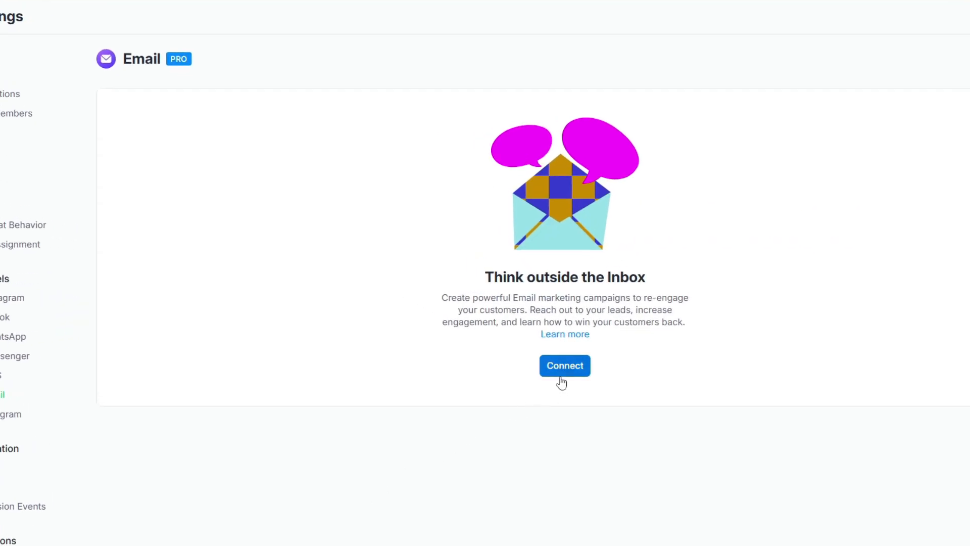
Connect the Email channel with 1clicktutorial as the company name and a contact address, and review its settings.
left_click(562, 375)
left_click(381, 126)
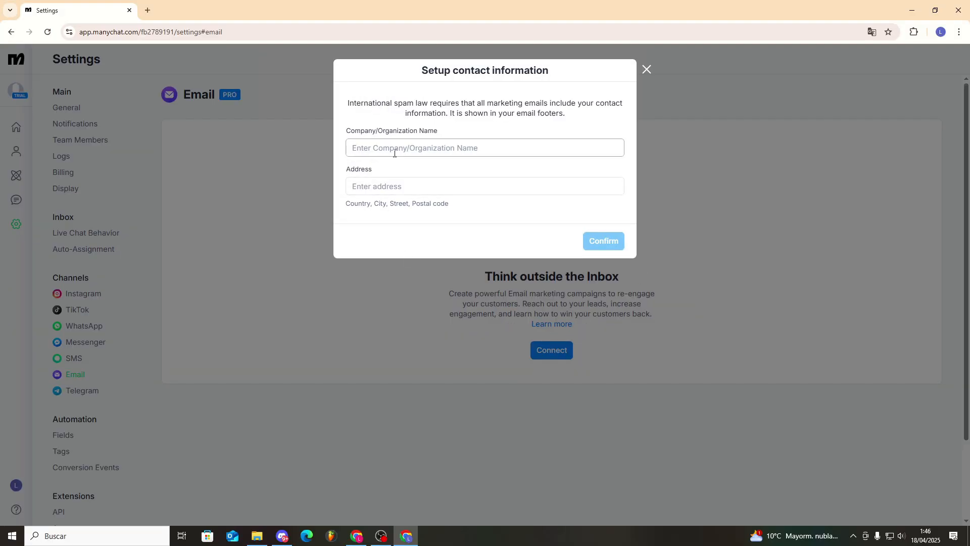
left_click(396, 186)
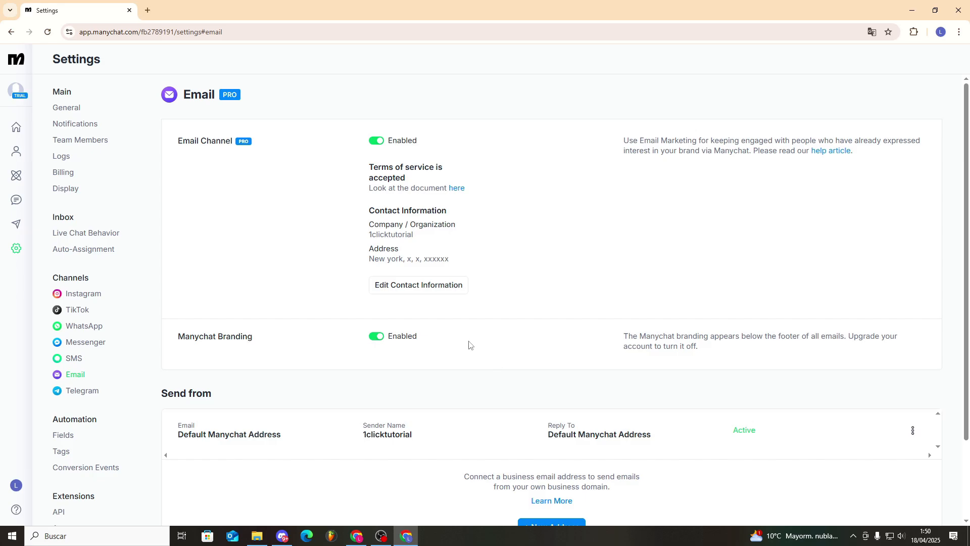
scroll(463, 336, "down", 2)
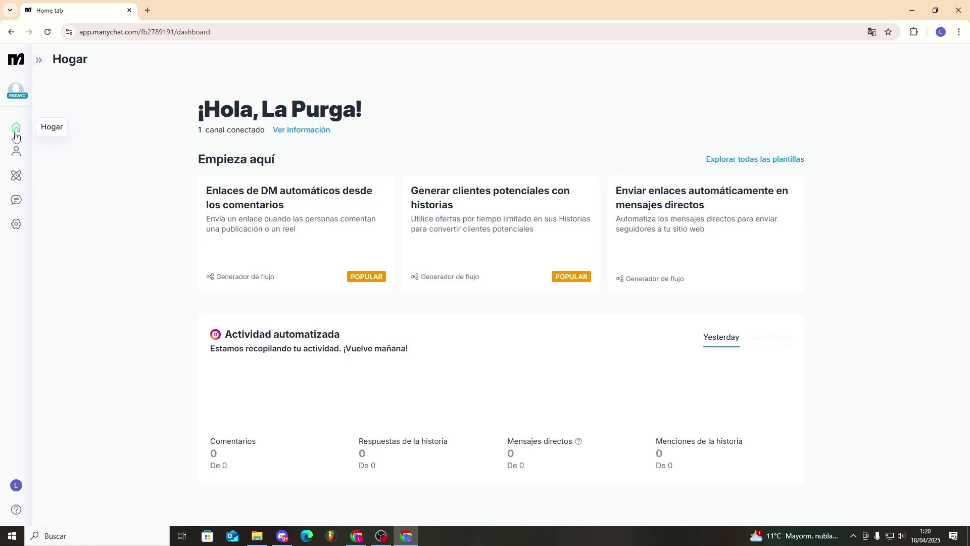
Browse the full collection of ready-to-use templates from the home page and close it.
left_click(18, 180)
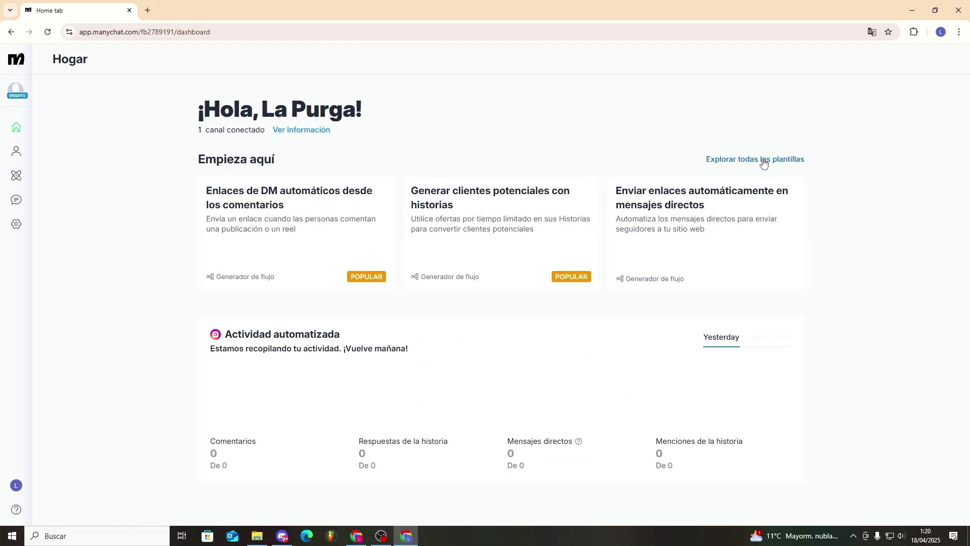
left_click(763, 160)
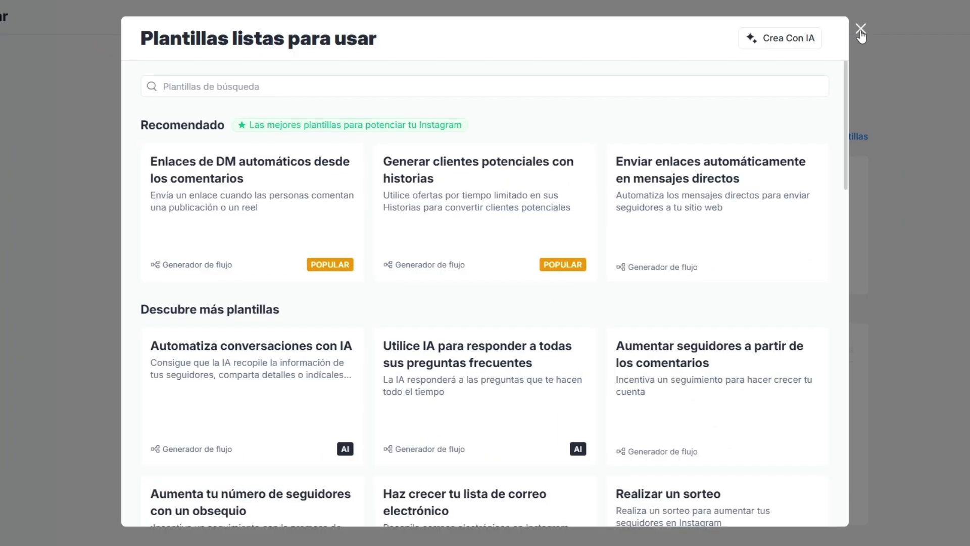
left_click(798, 70)
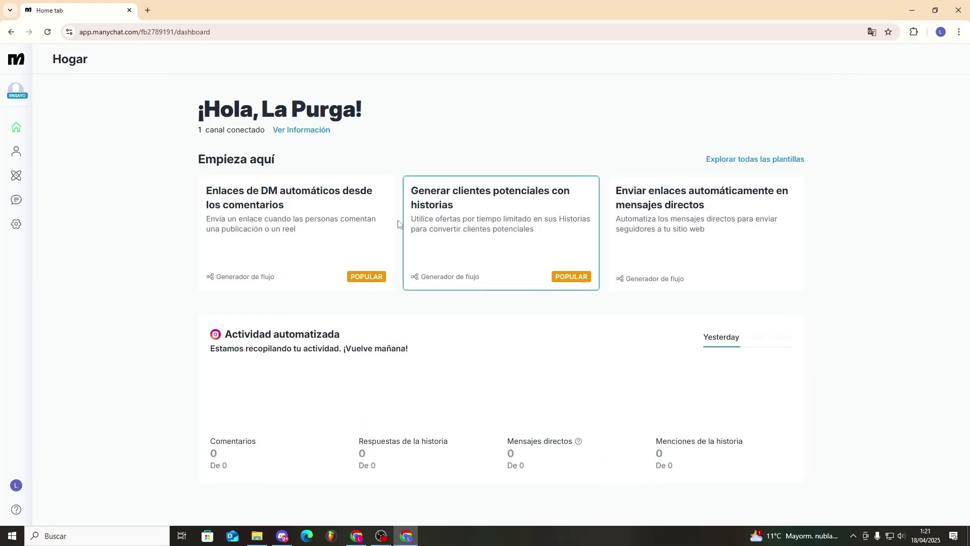
Open the template that sends automatic DM links from comments, and look over the triggers available for its starting step.
left_click(322, 246)
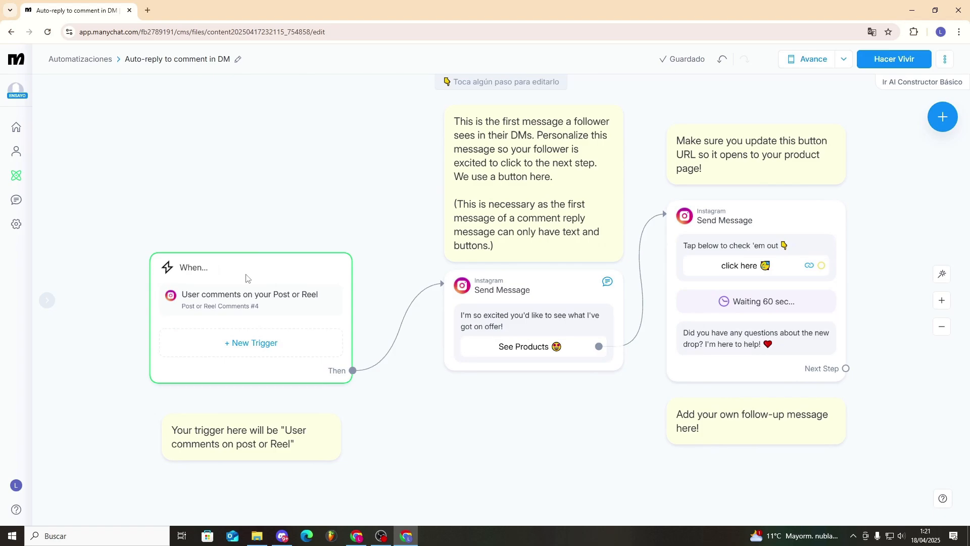
left_click(246, 278)
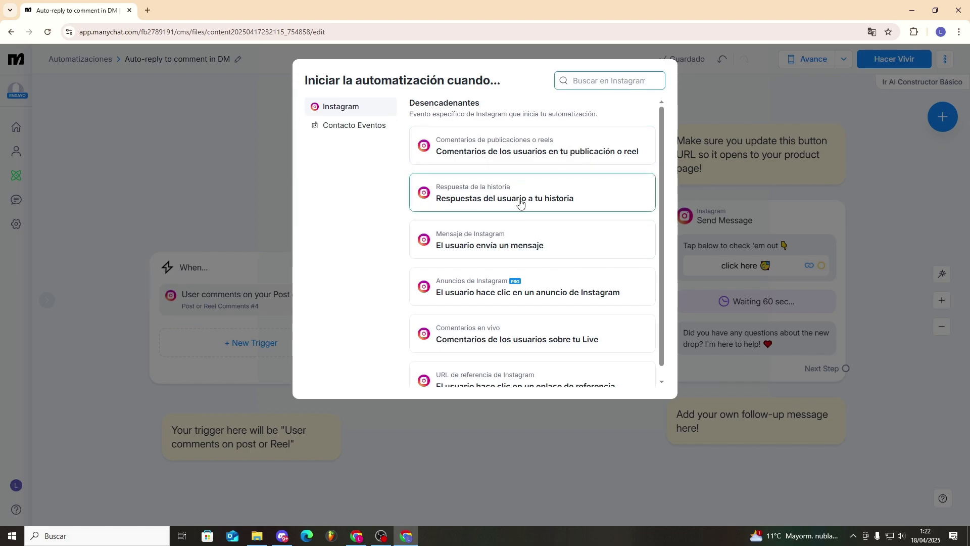
scroll(576, 268, "down", 1)
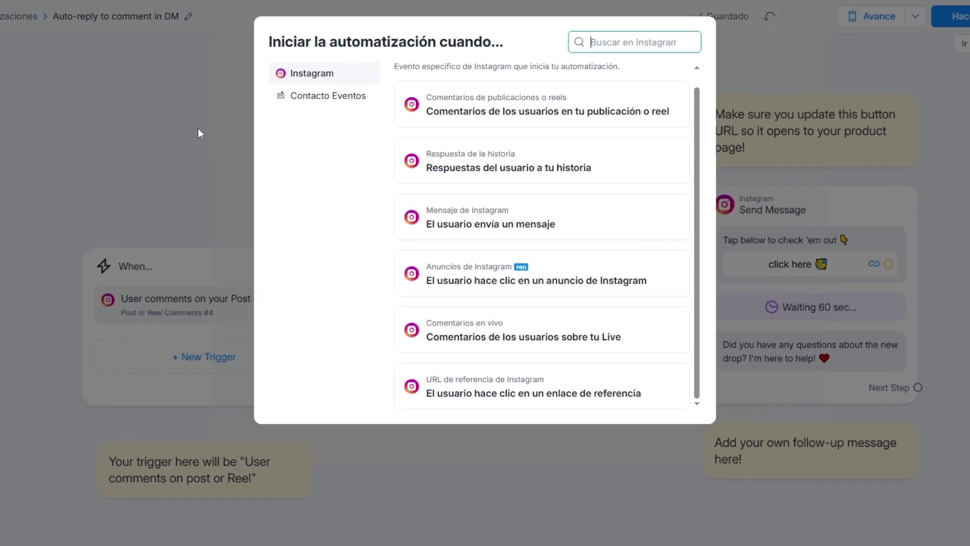
left_click(198, 128)
scroll(344, 240, "down", 3)
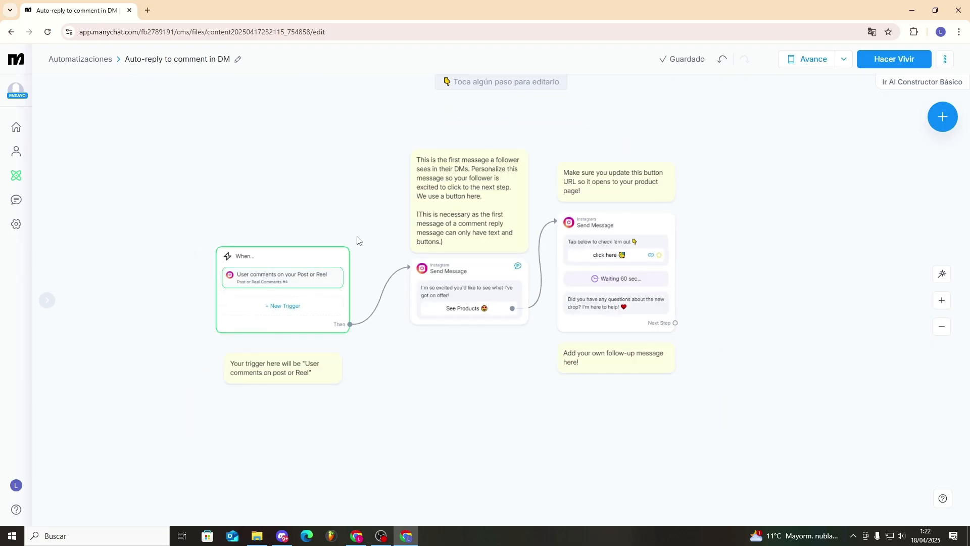
Examine the first message's text and the 60-second delay setting in the follow-up Send Message step.
scroll(286, 274, "up", 3)
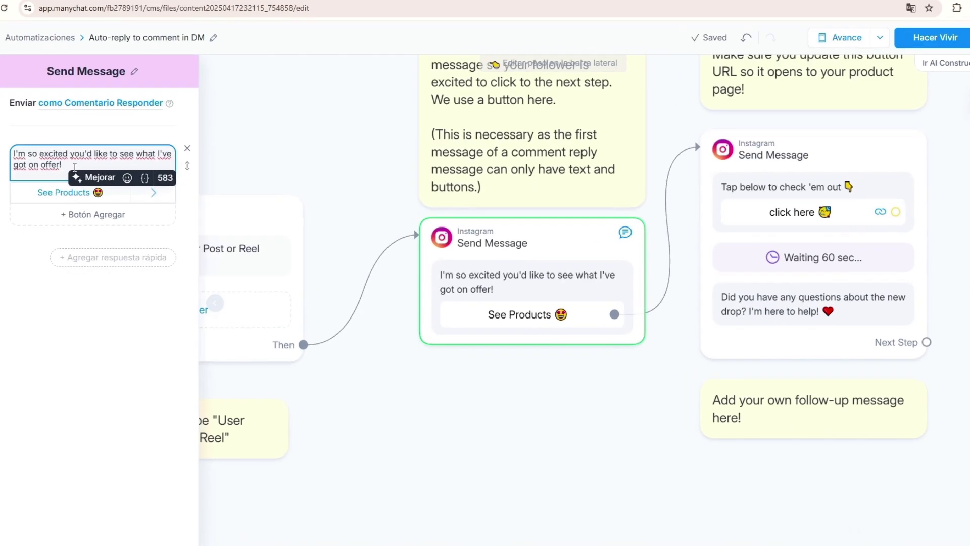
key("ctrl+a")
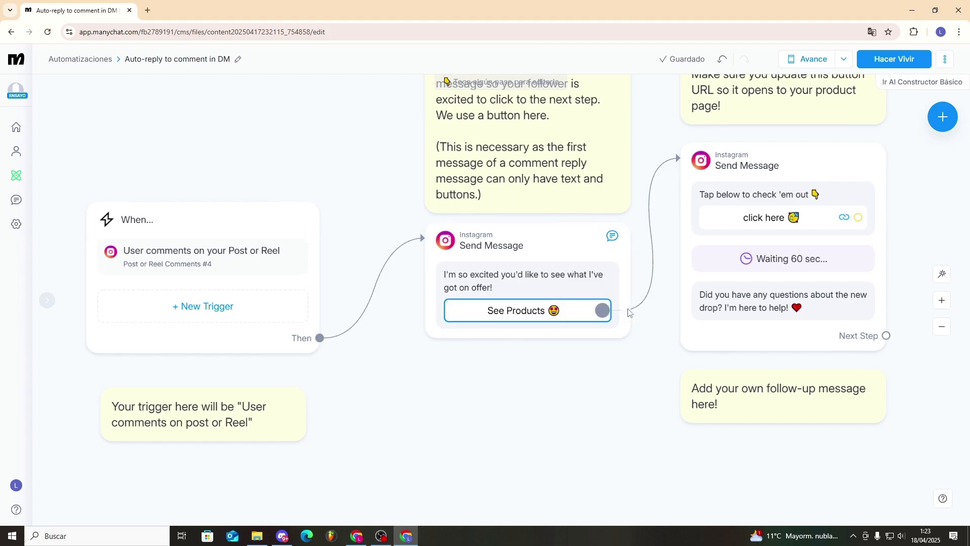
left_click(773, 262)
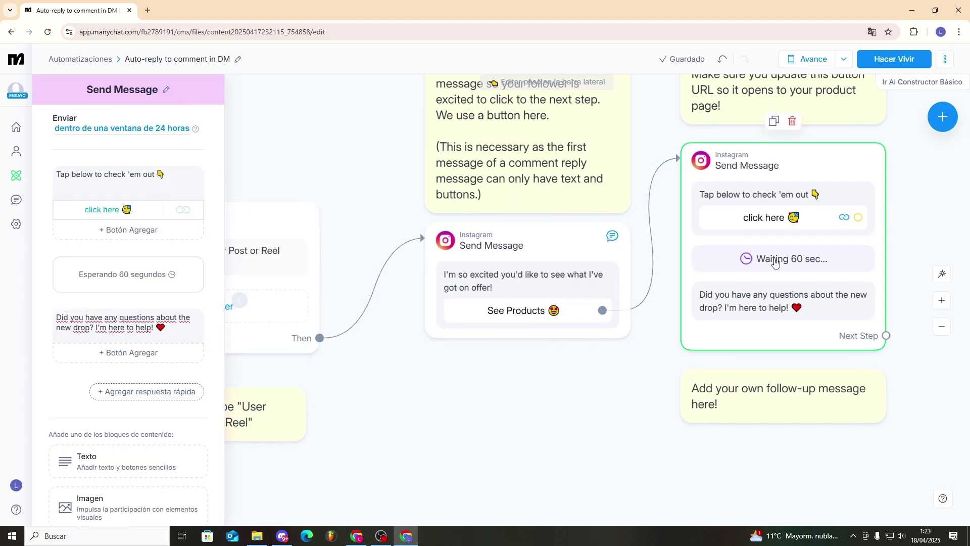
left_click(775, 261)
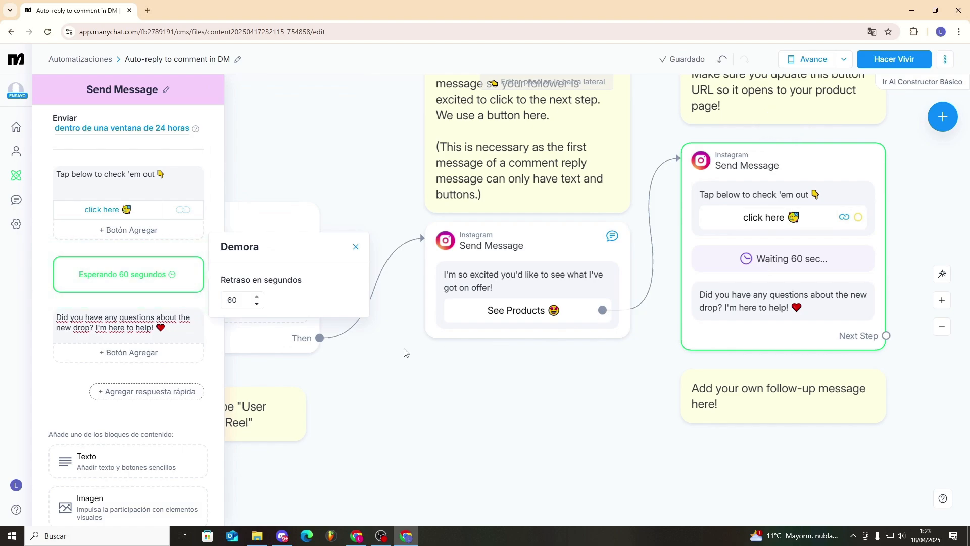
left_click(561, 388)
scroll(563, 390, "down", 3)
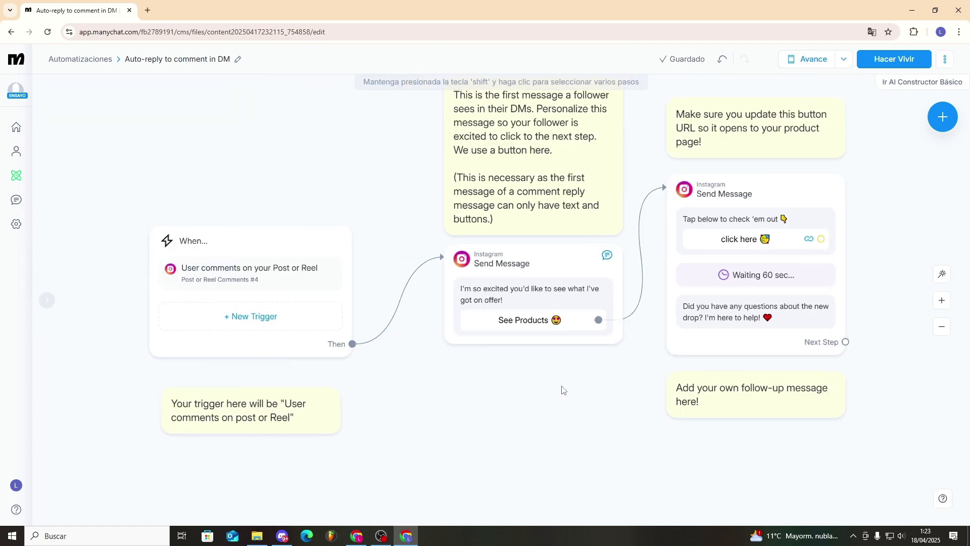
Open the first Send Message step containing the See Products button, check its content, and deselect it.
left_click_drag(564, 420, 542, 433)
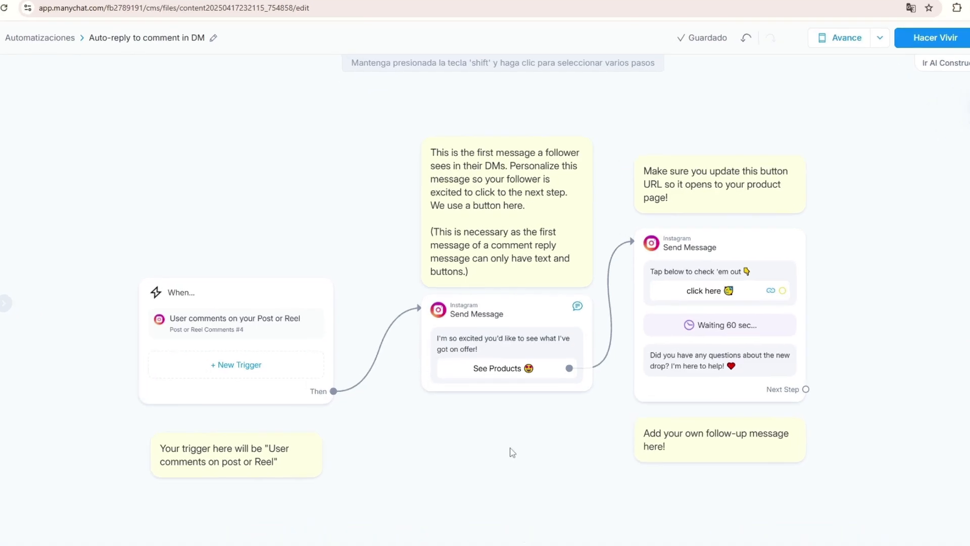
left_click(483, 351)
left_click(500, 318)
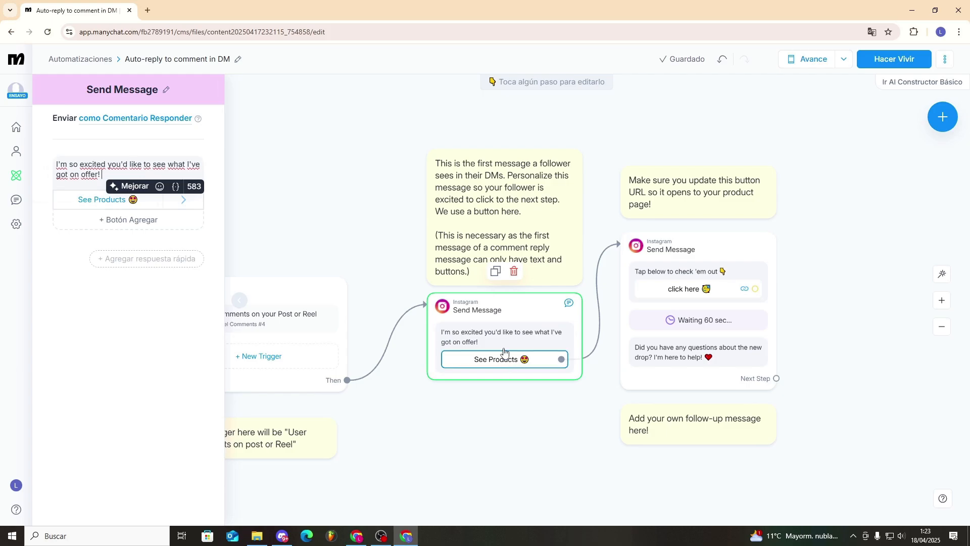
left_click(501, 339)
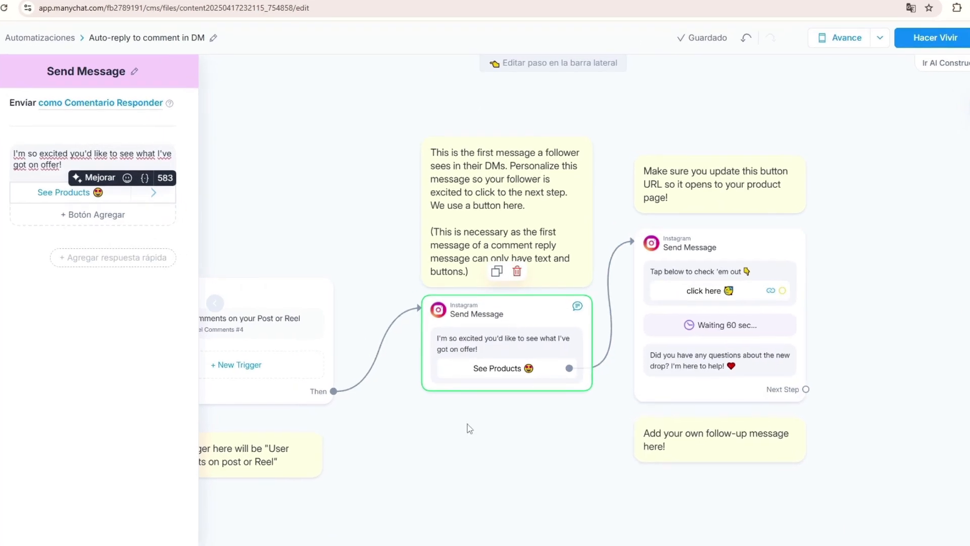
left_click(469, 428)
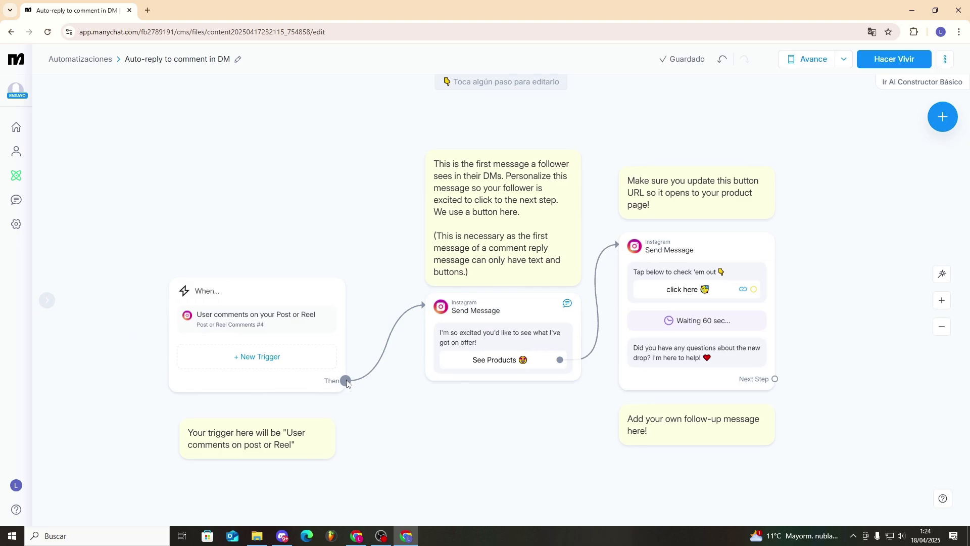
Connect the comment trigger to a new Smart Delay step with a 23-hour duration.
left_click(346, 381)
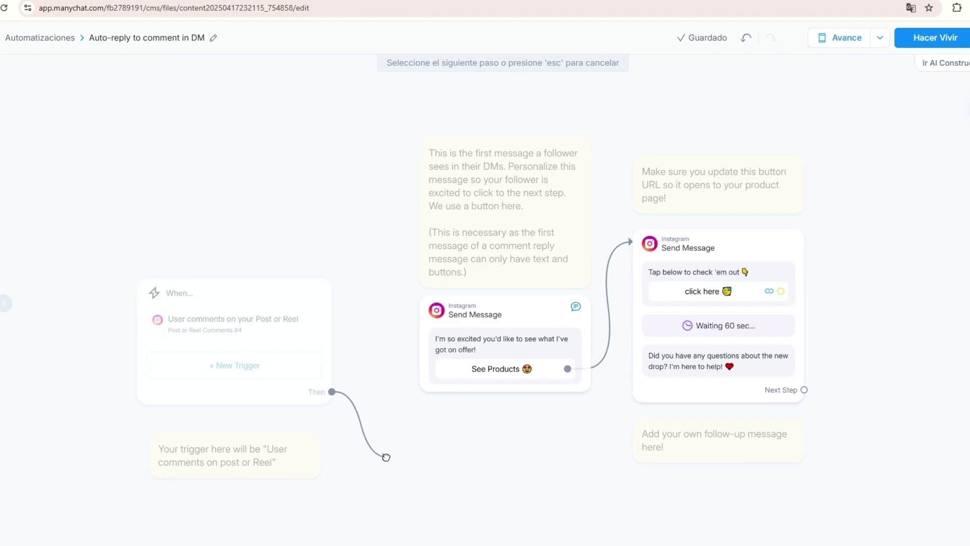
left_click(386, 457)
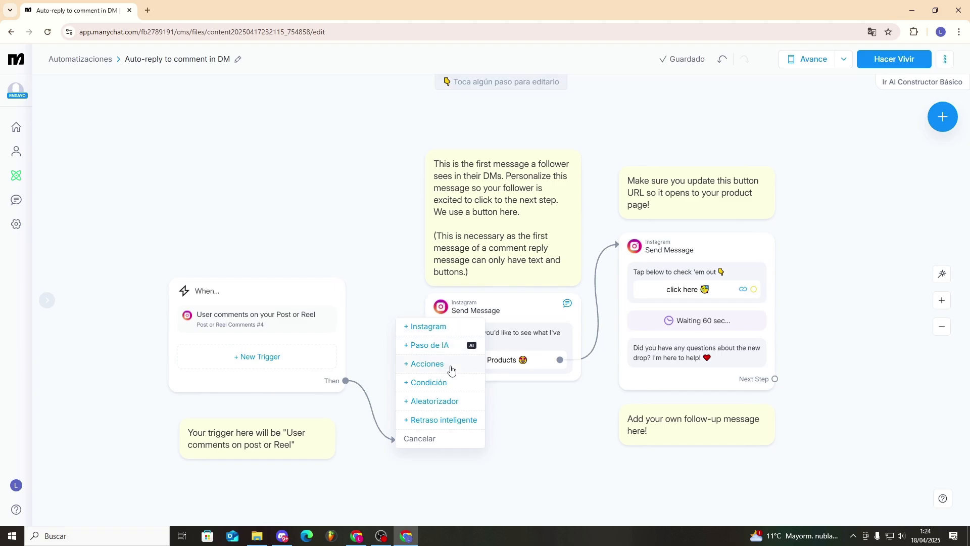
left_click(466, 424)
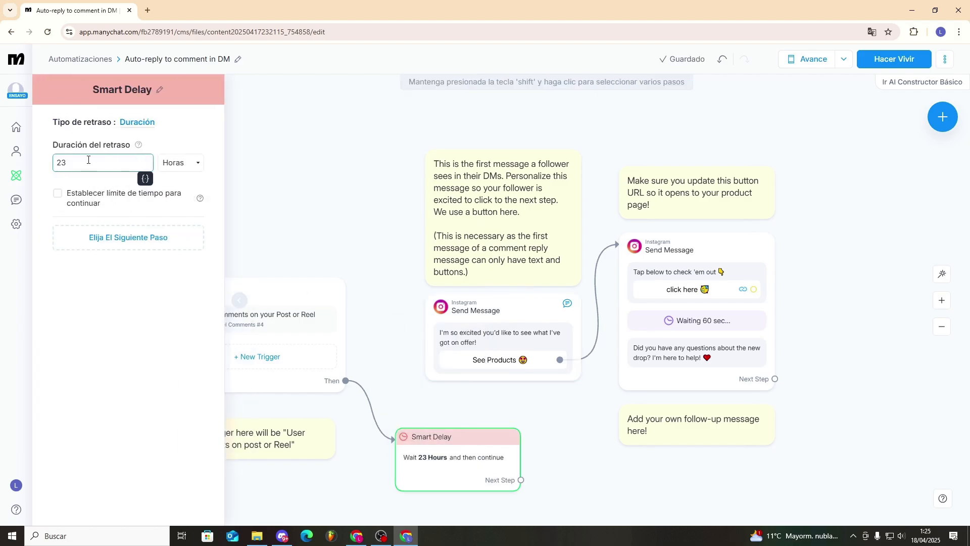
left_click(326, 188)
Connect the comment trigger to a new Instagram Send Message step and look over its content block options.
left_click_drag(404, 438, 443, 408)
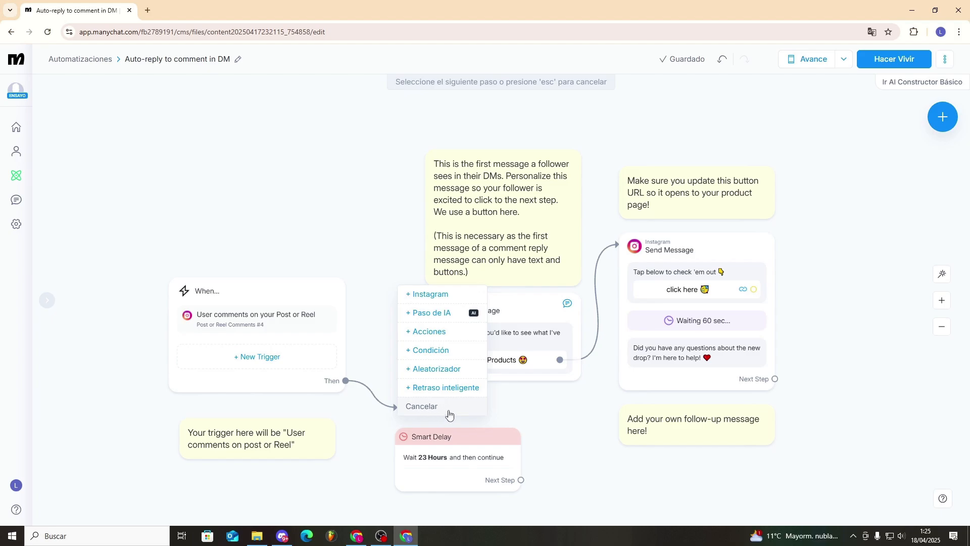
left_click(429, 296)
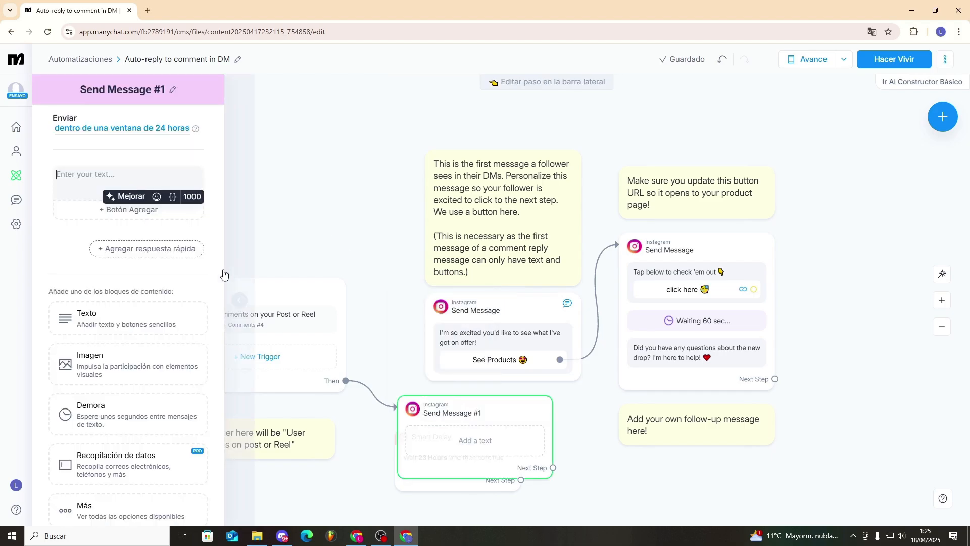
scroll(96, 288, "down", 1)
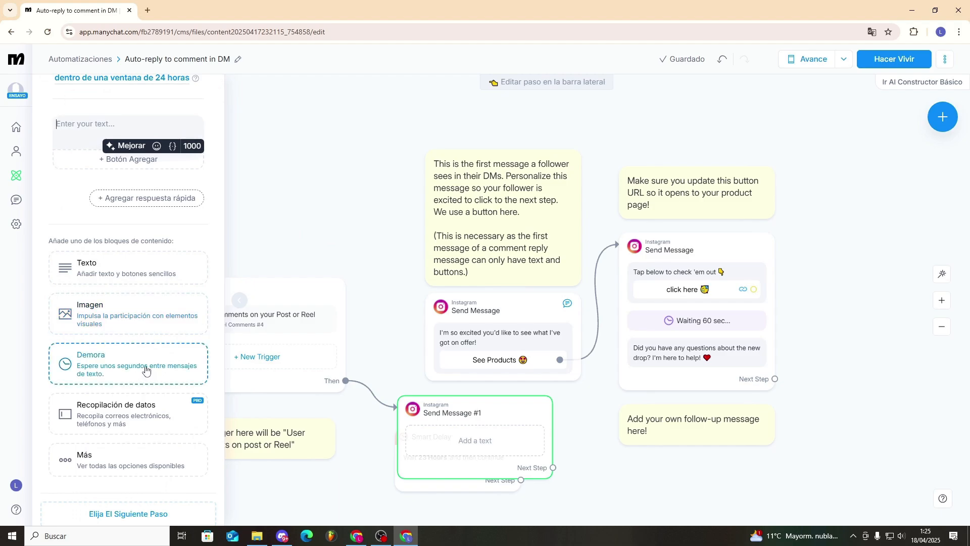
scroll(157, 419, "down", 1)
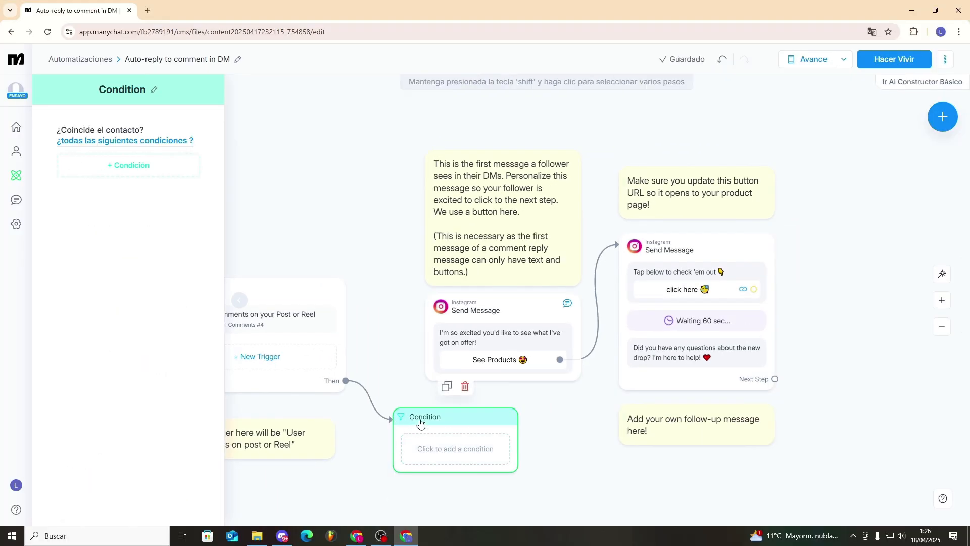
Reposition the Condition block and make it check whether the contact follows your Instagram account.
mouse_move(433, 415)
left_mouse_down()
mouse_move(406, 404)
mouse_move(428, 412)
left_mouse_up()
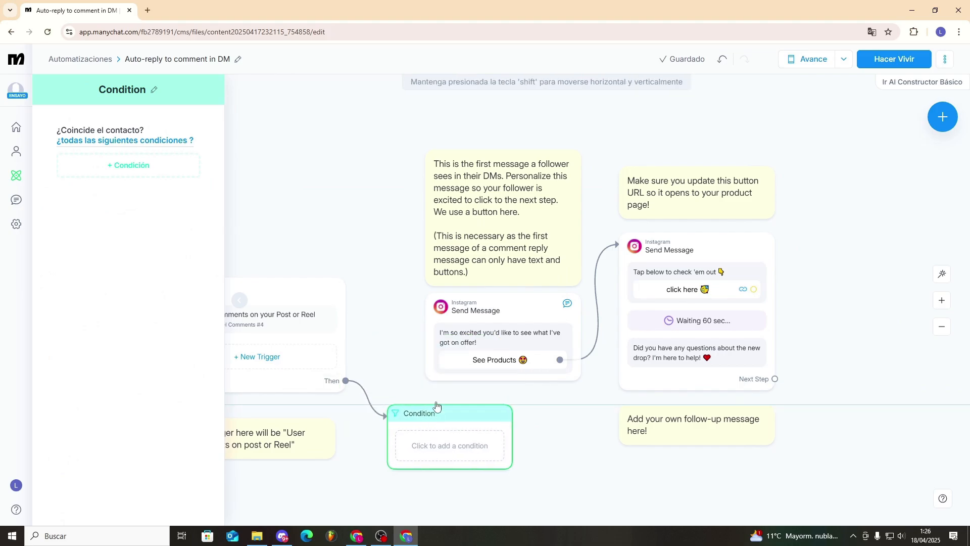
left_click(122, 166)
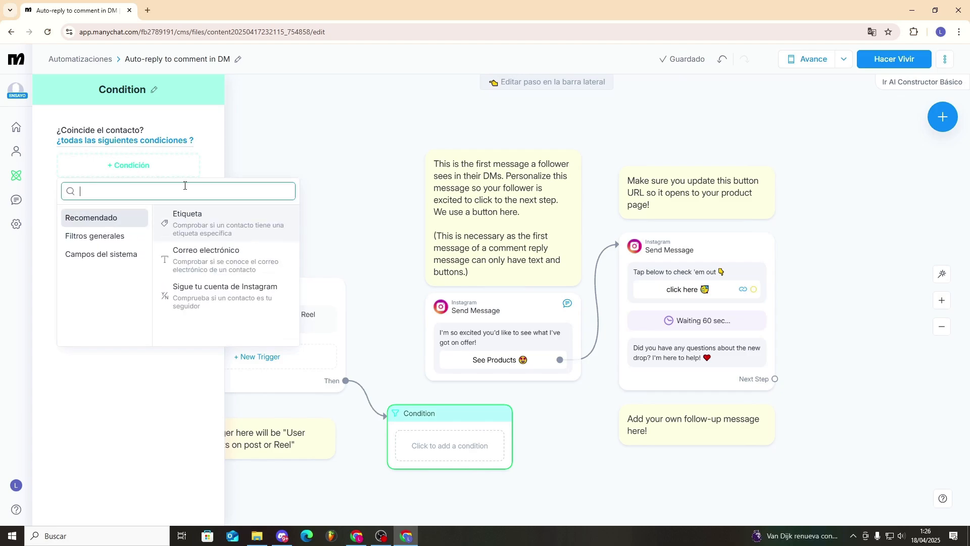
left_click(227, 297)
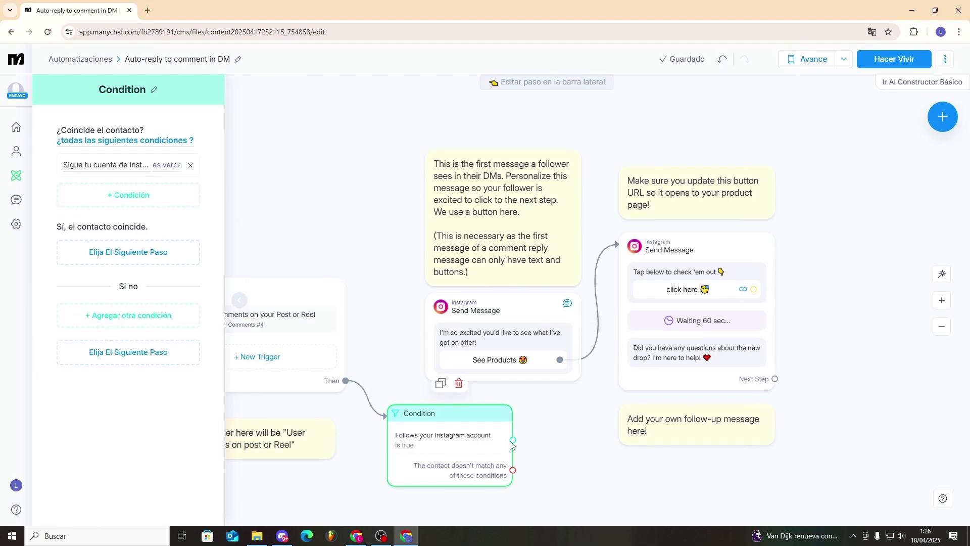
Try branching from the condition's match and no-match outputs, and remove the Condition block.
left_click_drag(514, 441, 574, 404)
left_click_drag(513, 470, 593, 491)
left_click(560, 436)
left_click(439, 416)
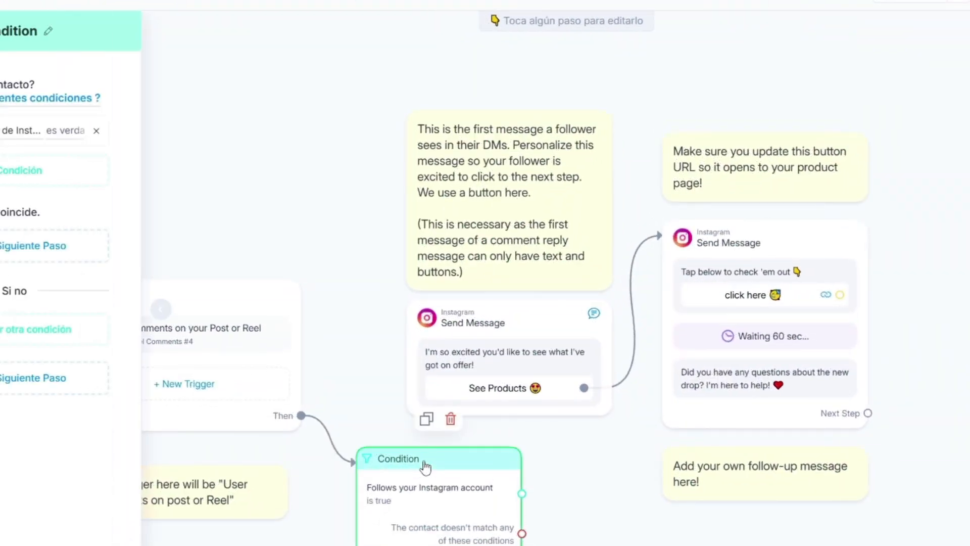
left_click(883, 78)
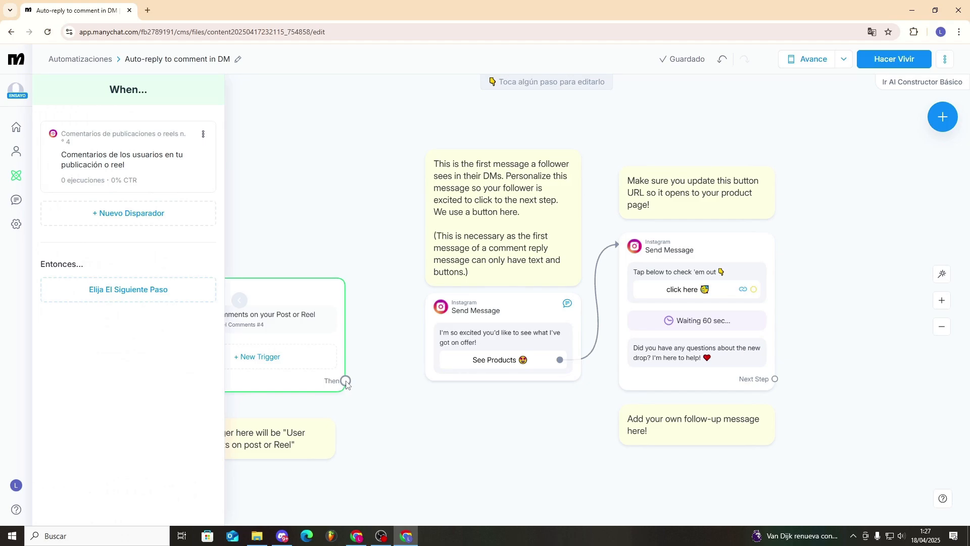
Connect the comment trigger to the first Instagram Send Message step and set the automation live.
left_click_drag(345, 381, 443, 314)
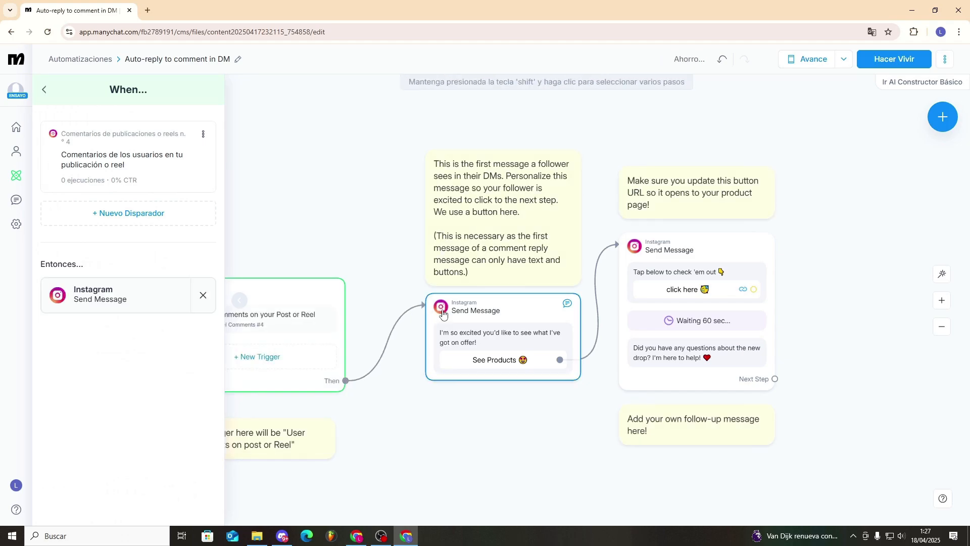
left_click(893, 60)
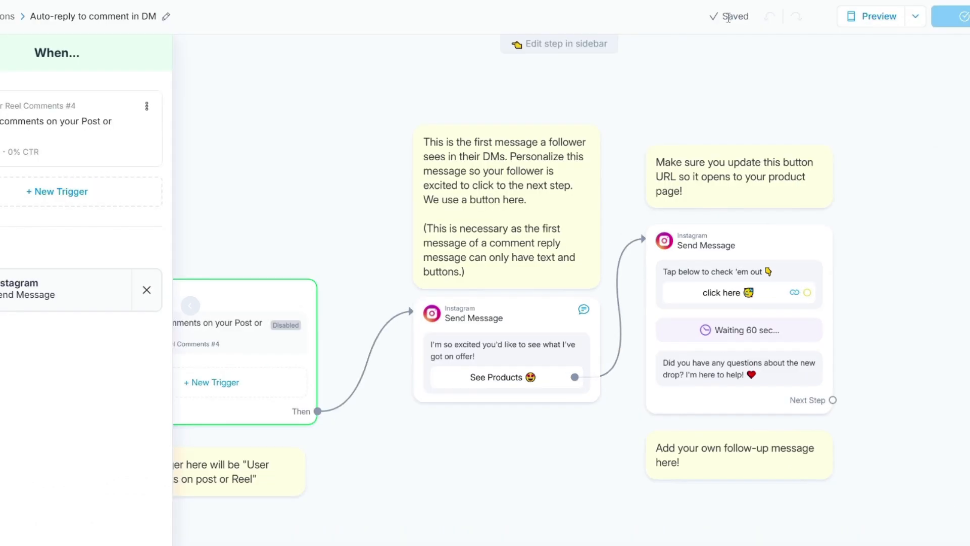
left_click(858, 110)
Open the My Automations list and look through the saved automations.
left_click(16, 175)
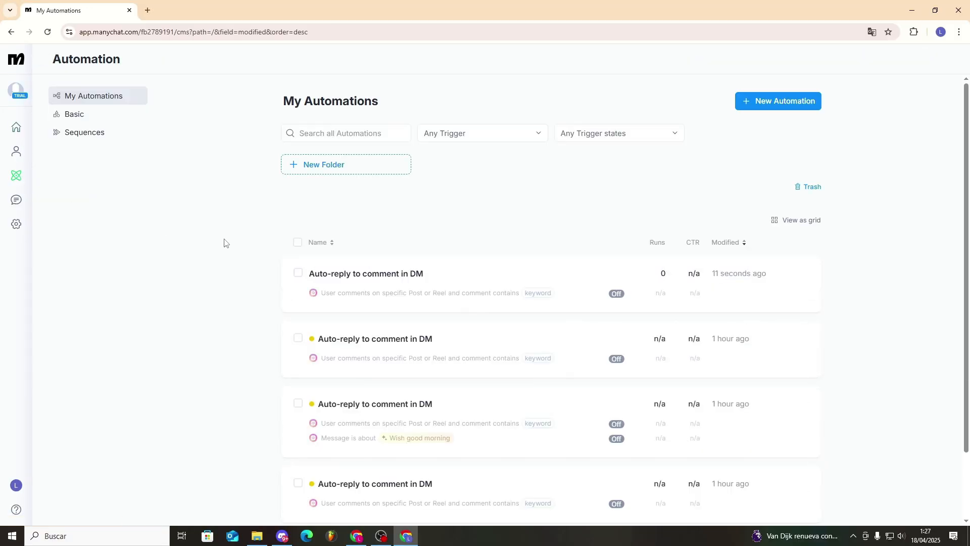
scroll(571, 305, "down", 2)
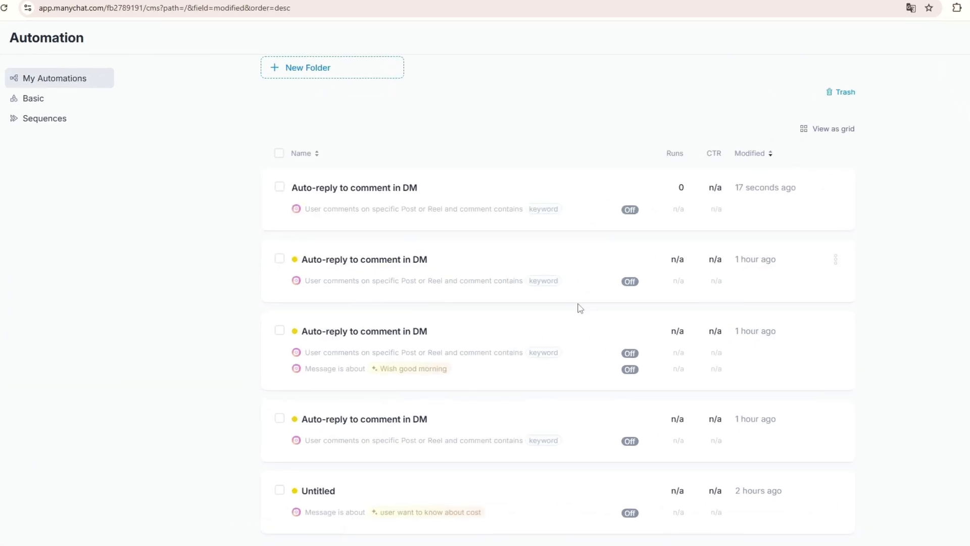
scroll(580, 308, "up", 3)
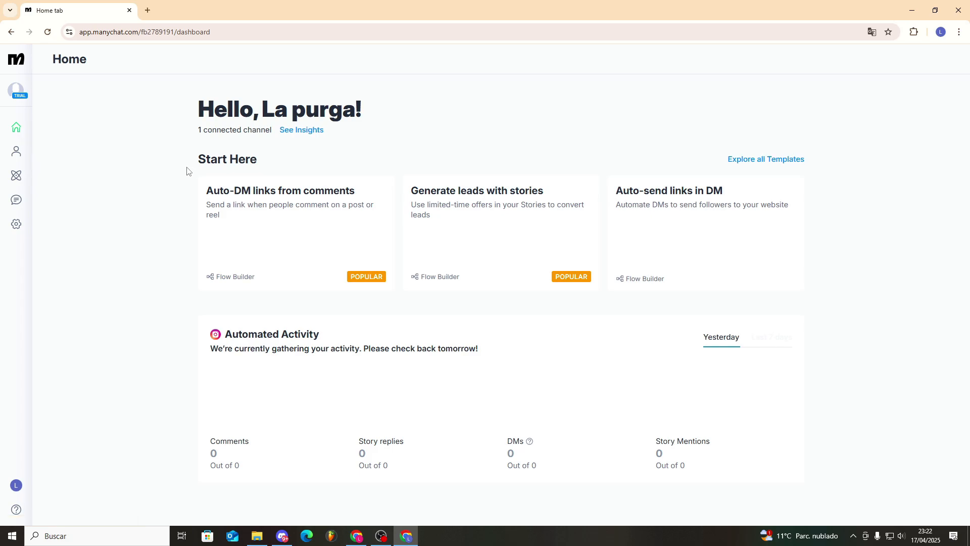
Look over the channels in the settings, including the TikTok page, and return to the Home dashboard.
left_click(15, 227)
left_click(78, 159)
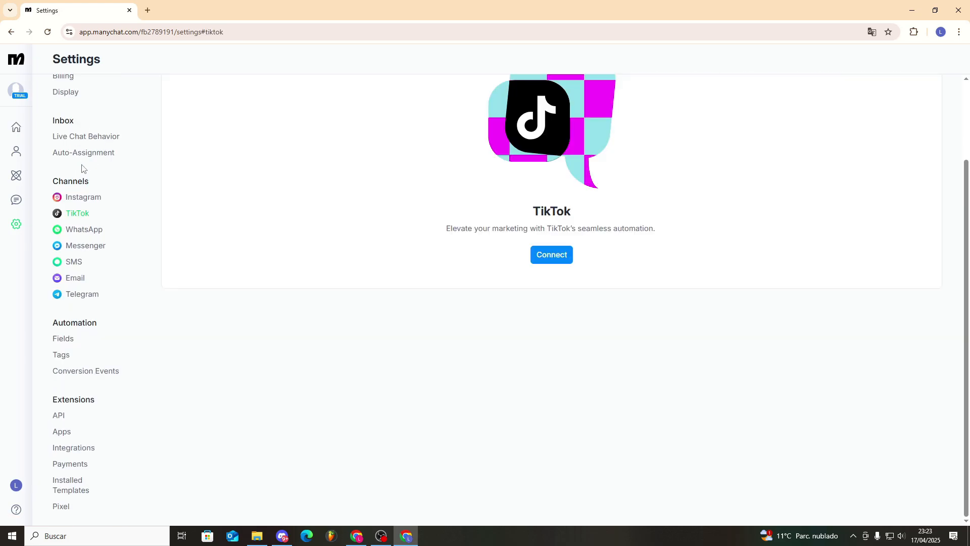
left_click(17, 127)
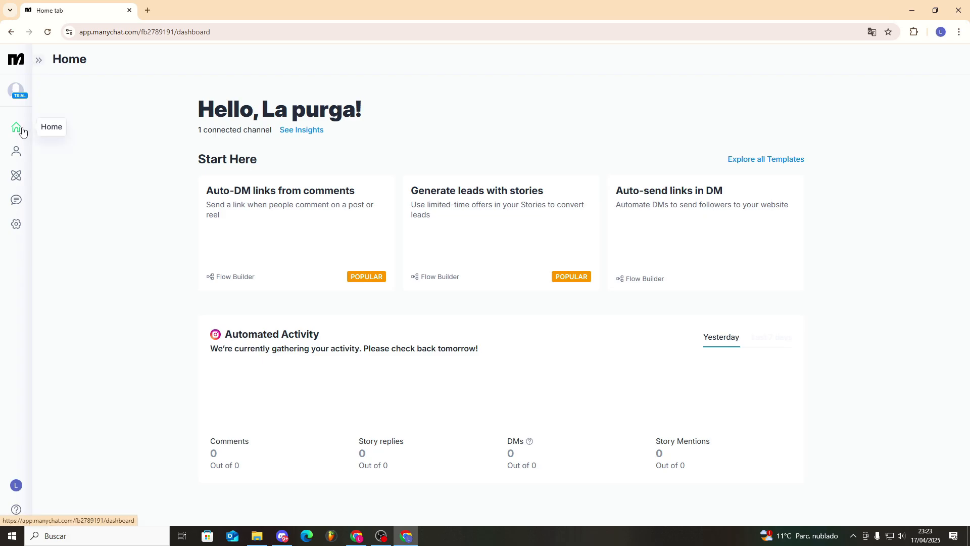
Open the full collection of ready-to-go templates and browse through it.
left_click(755, 159)
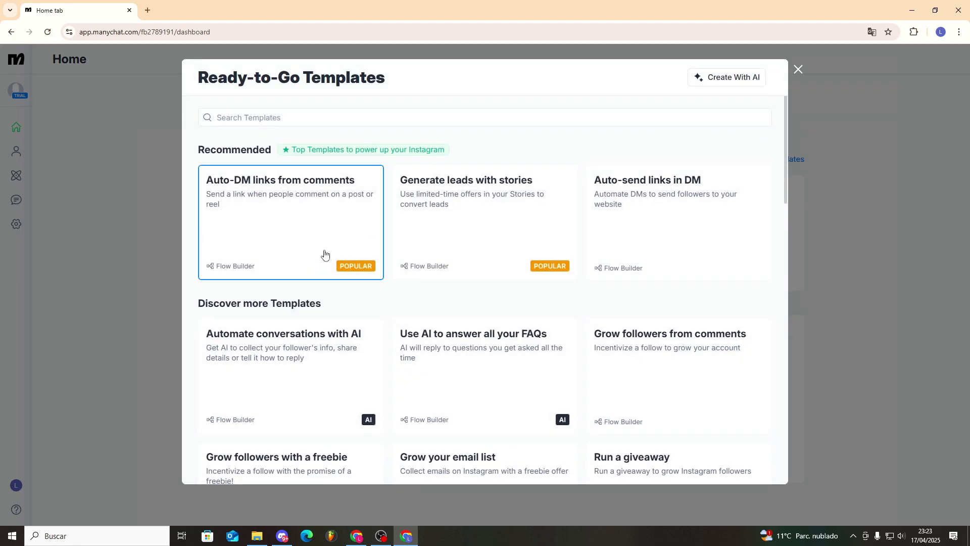
scroll(321, 255, "down", 10)
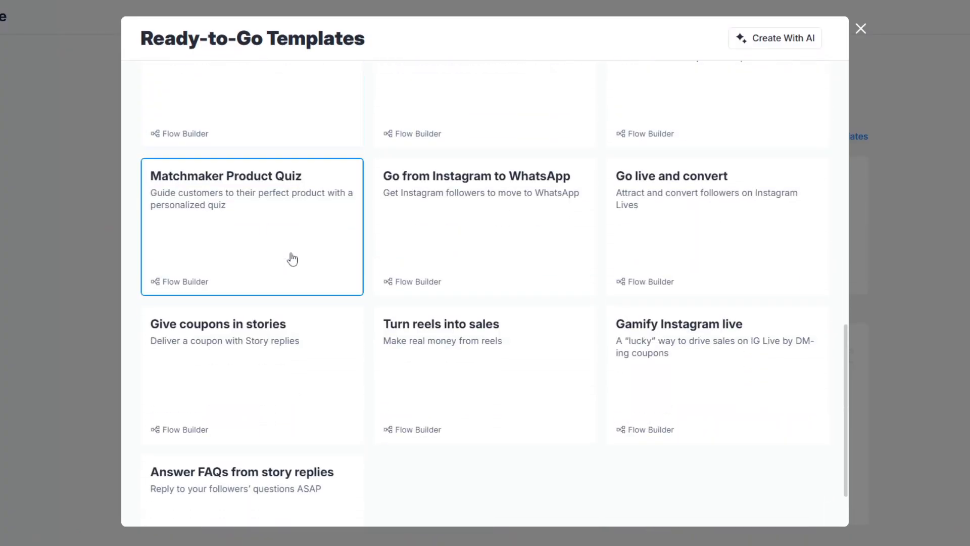
scroll(291, 258, "down", 2)
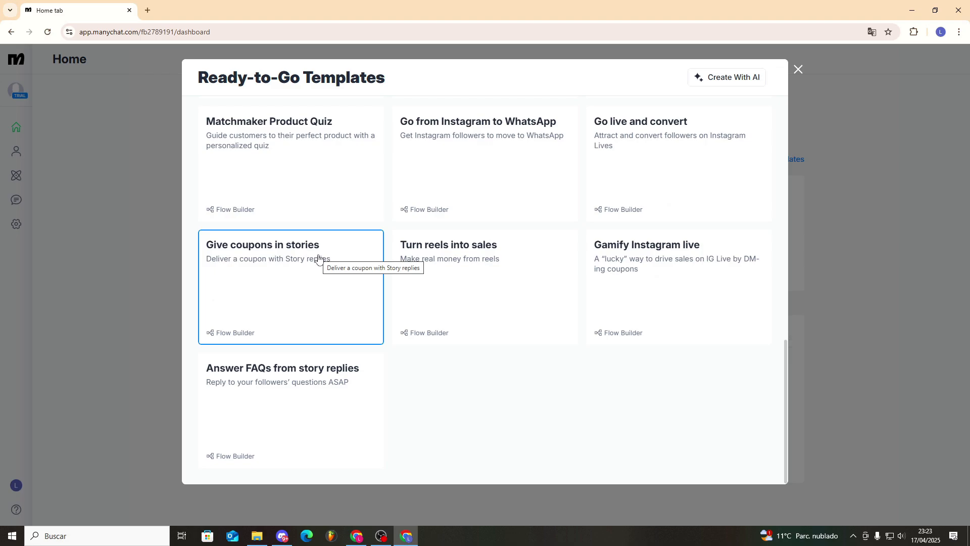
scroll(516, 261, "up", 5)
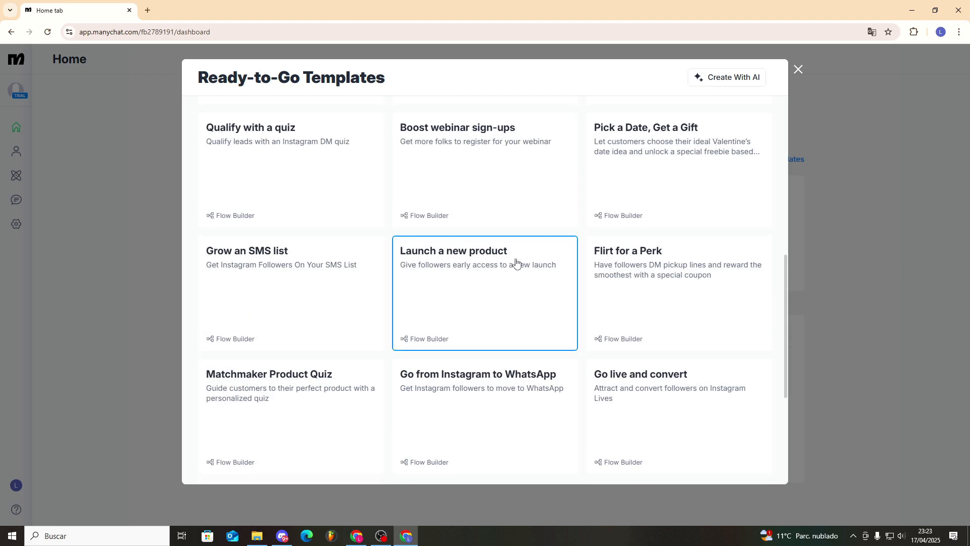
scroll(506, 258, "up", 10)
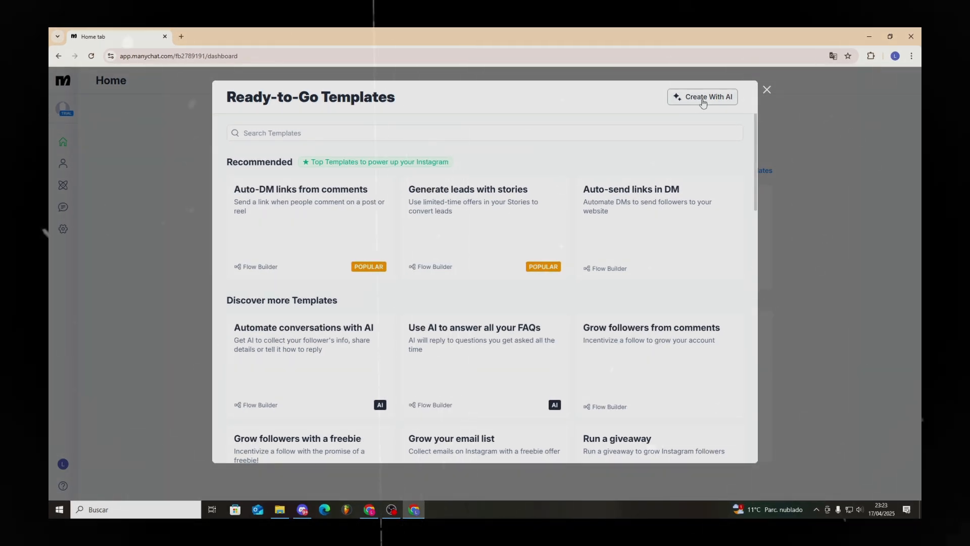
Create an automation with AI, describing it as "i want to automatizate dms for replying my followers", and choose Answer FAQs.
left_click(726, 79)
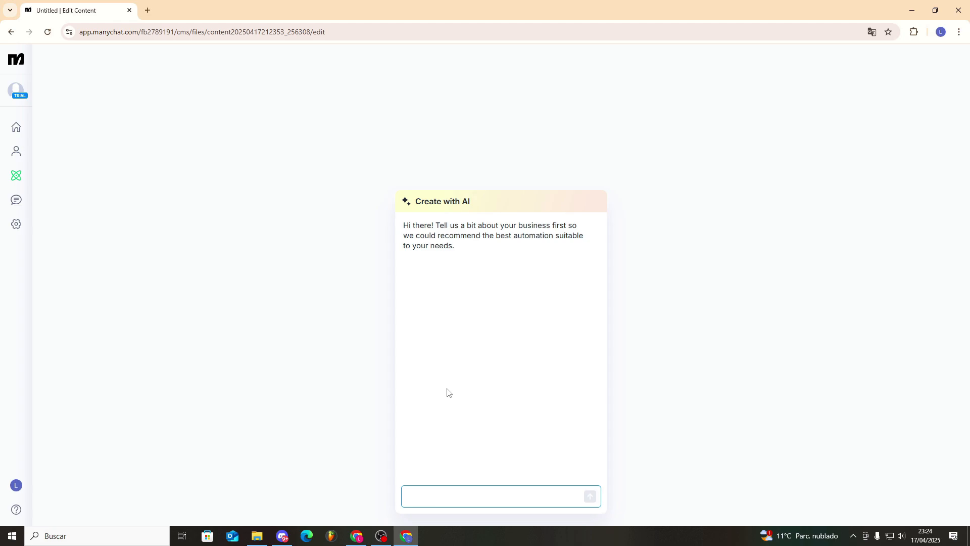
type("i want to automatizate dms for replying my followers")
key("Return")
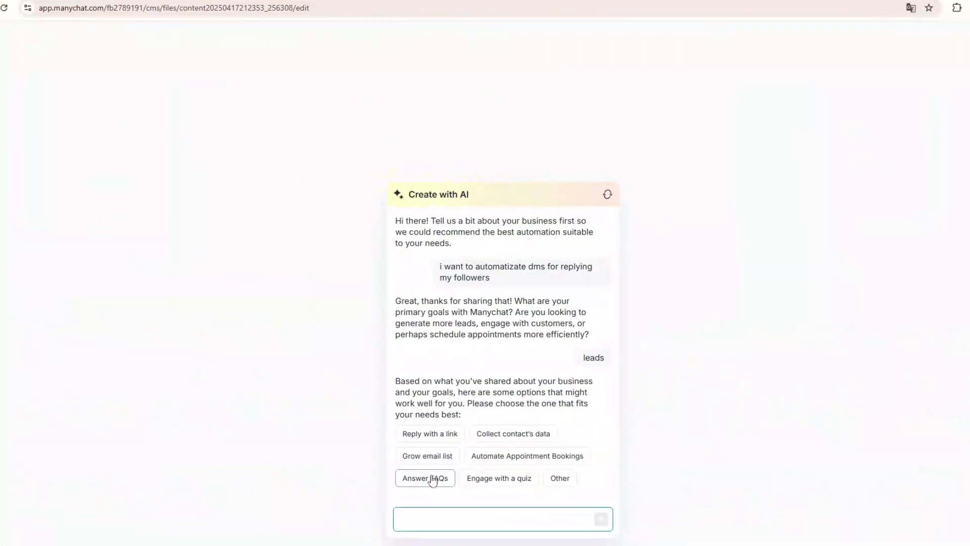
left_click(427, 484)
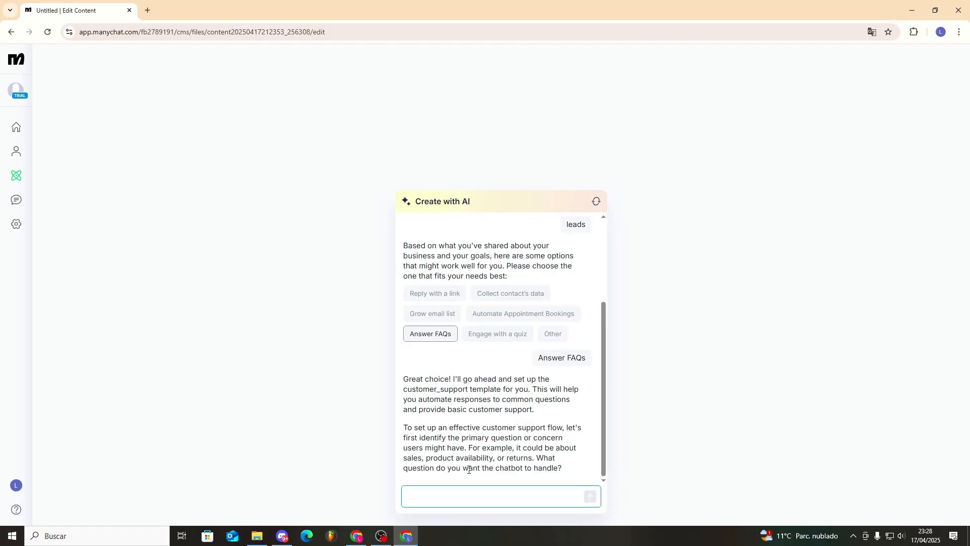
Give "how much it cost" as the question to handle and move the generated trigger block away from the response.
type("how much it cost")
key("Return")
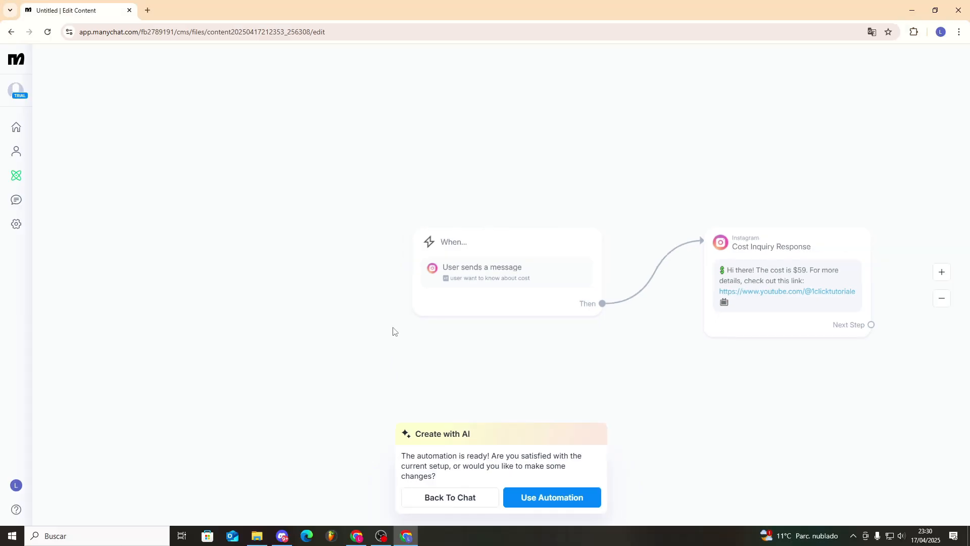
left_click_drag(478, 241, 337, 188)
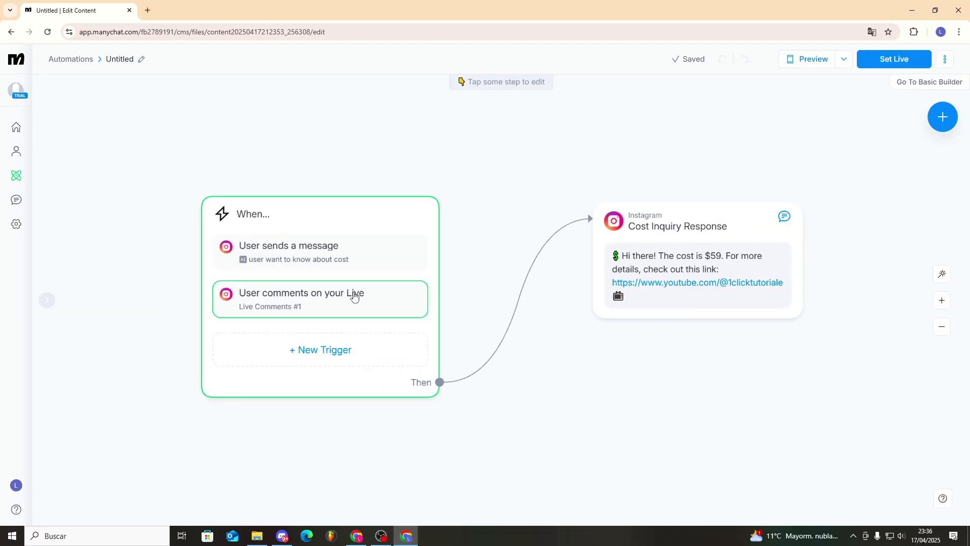
Set the Live Comments trigger's keyword rule to "message contains", start a keyword, and leave its settings.
left_click(320, 304)
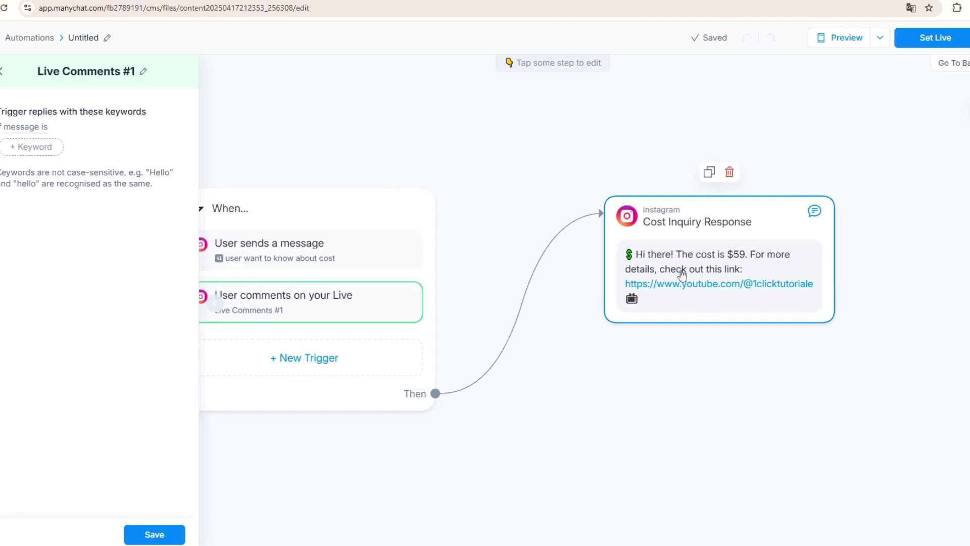
left_click(30, 127)
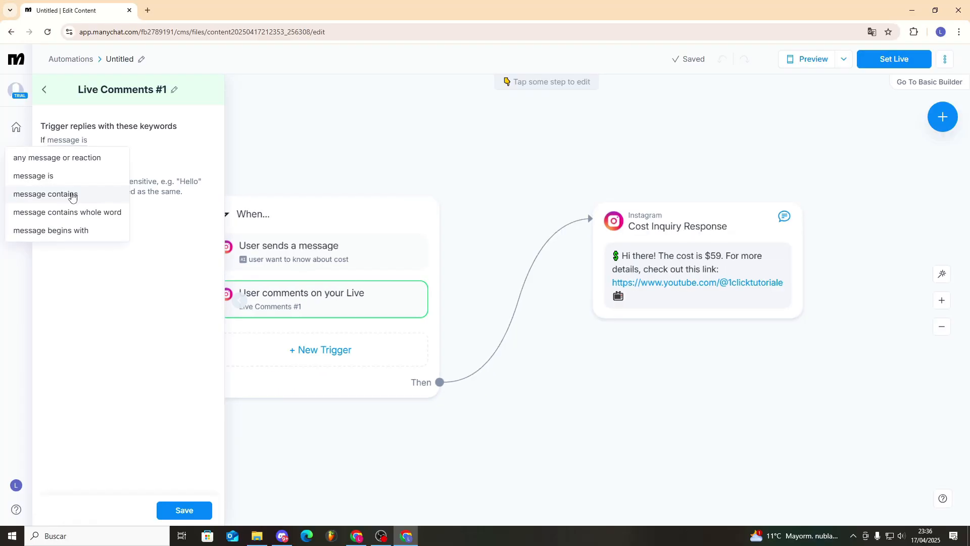
left_click(72, 195)
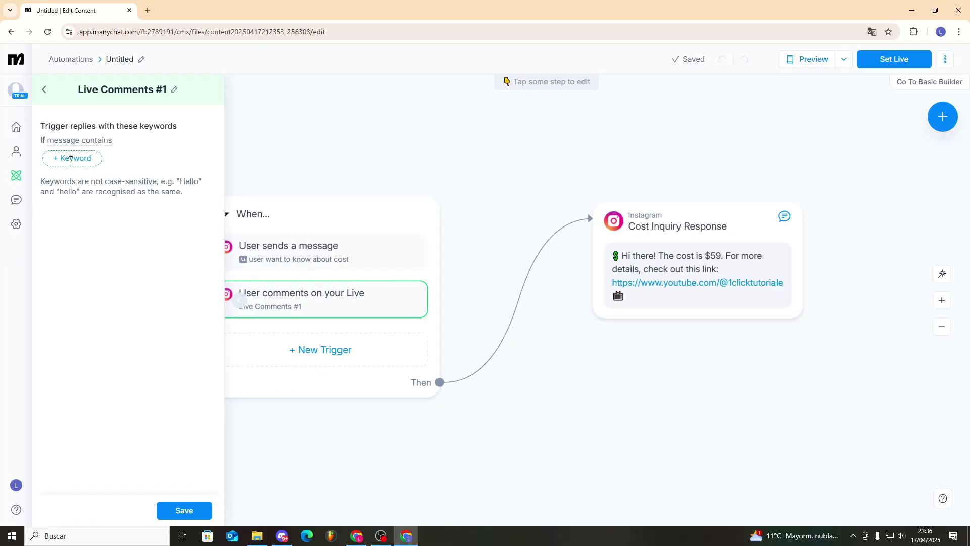
left_click(71, 157)
left_click(331, 432)
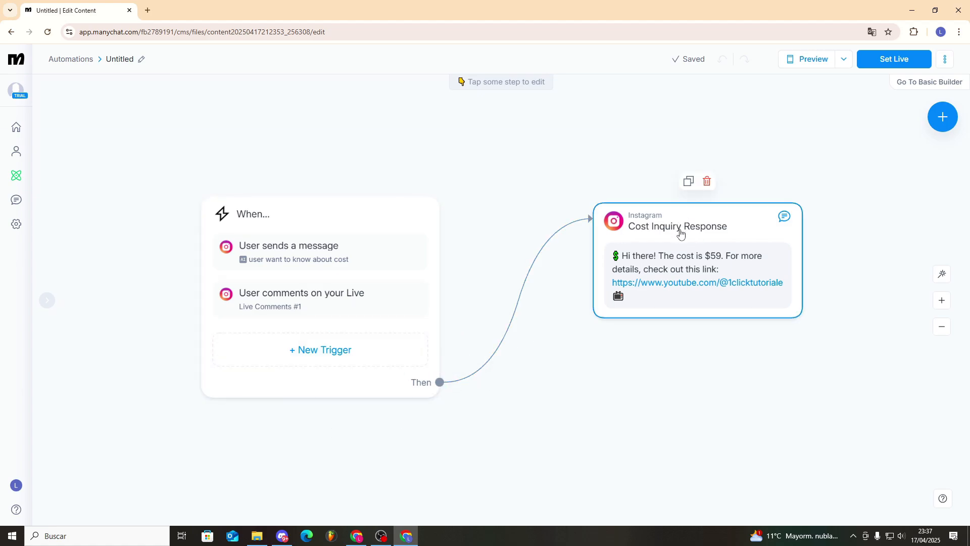
Delete the Live Comments trigger from the automation's starting block.
scroll(532, 349, "down", 5)
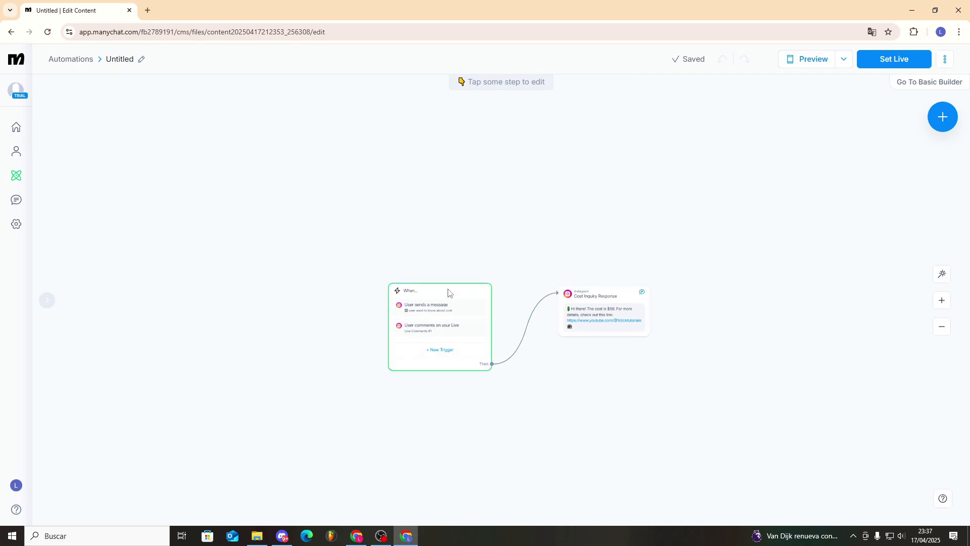
left_click(448, 293)
left_click(204, 201)
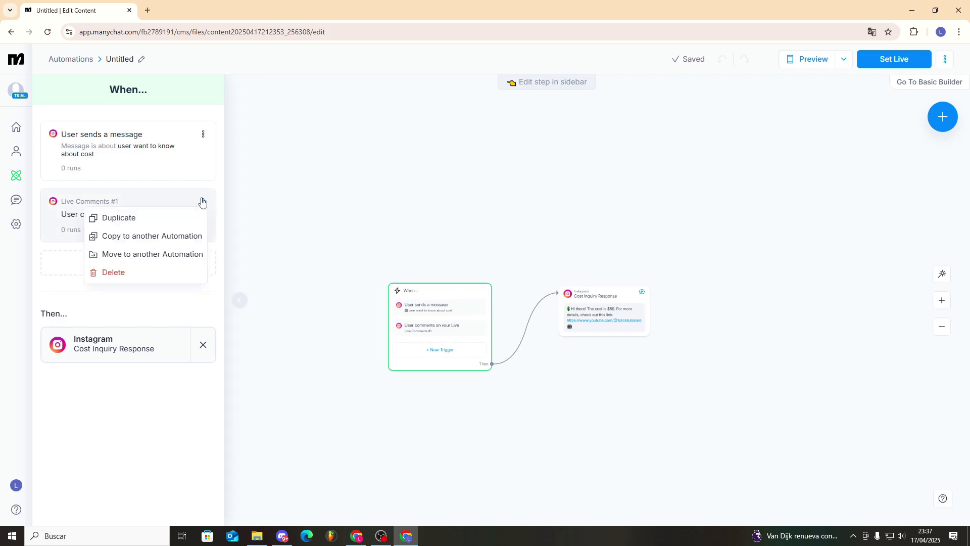
left_click(136, 271)
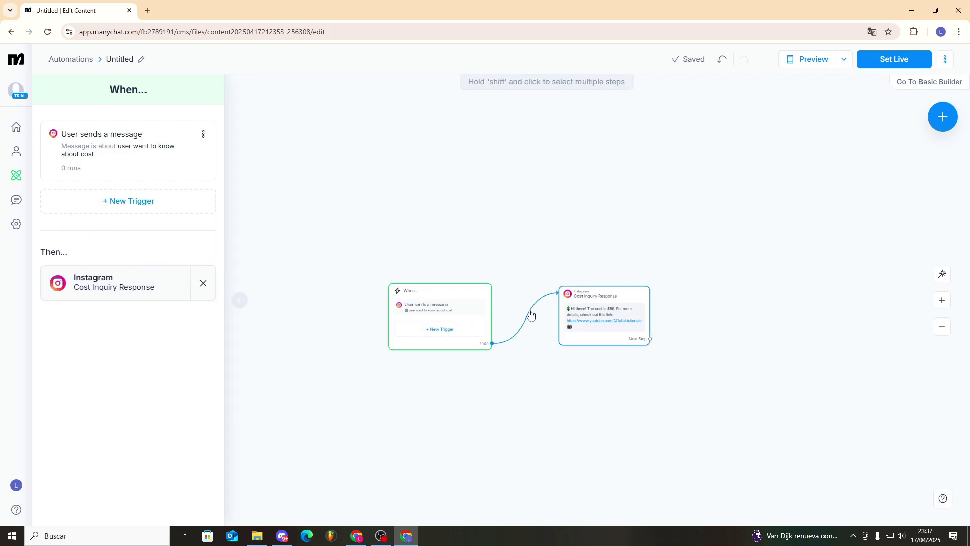
scroll(528, 316, "up", 5)
left_click(524, 427)
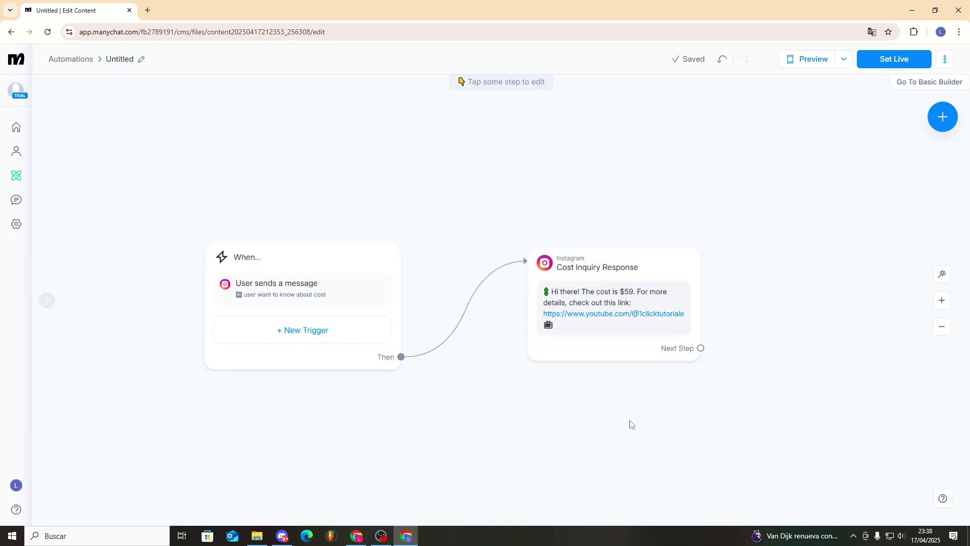
Connect the Cost Inquiry Response to a new Condition that checks whether the contact follows your Instagram account.
left_click(700, 348)
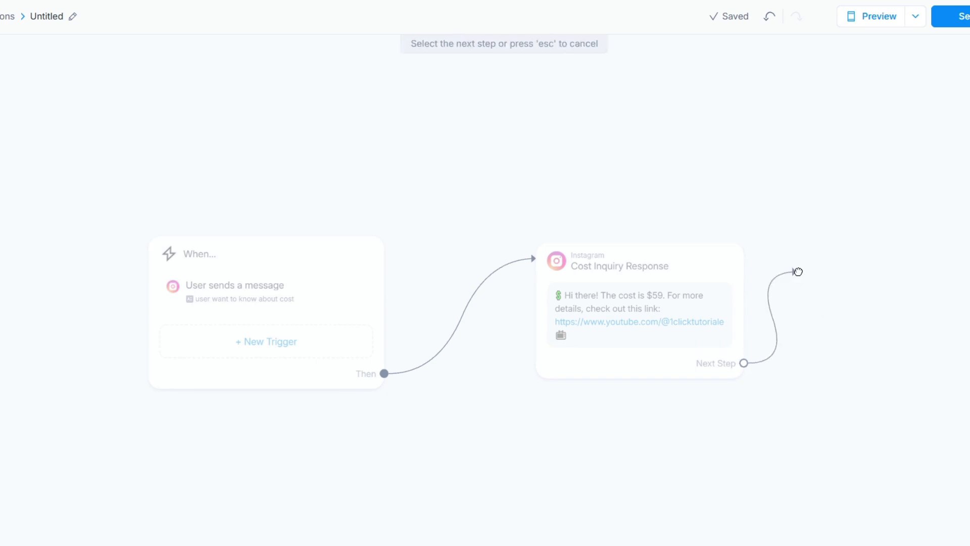
left_click(799, 272)
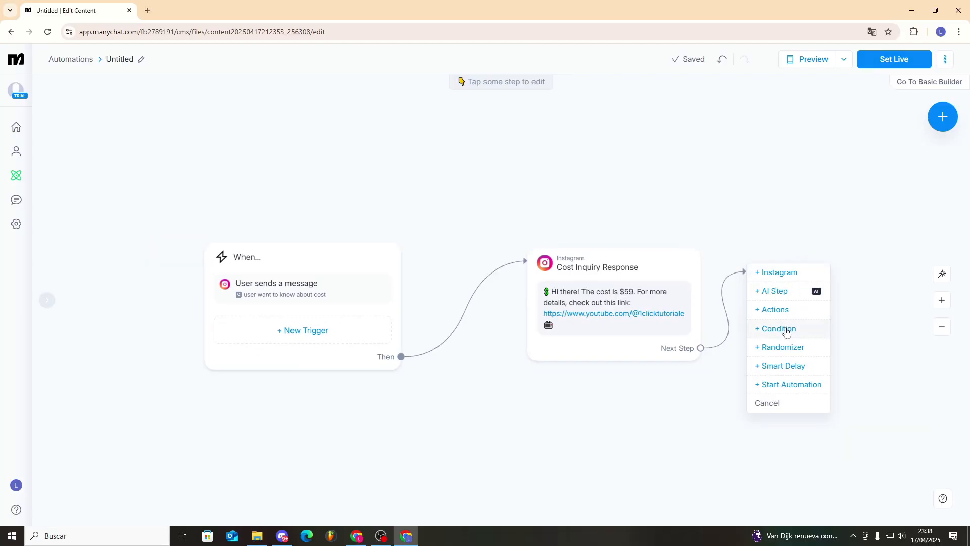
left_click(786, 329)
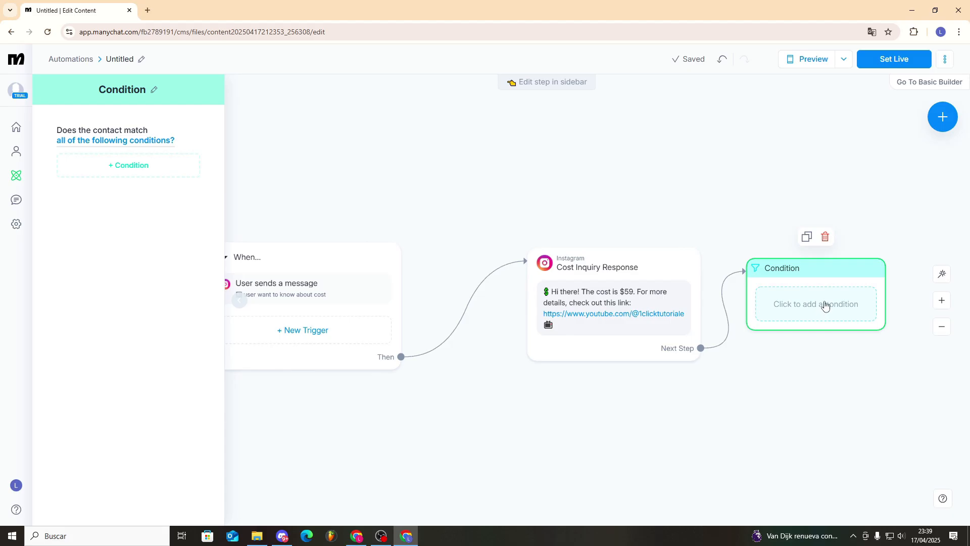
left_click(142, 171)
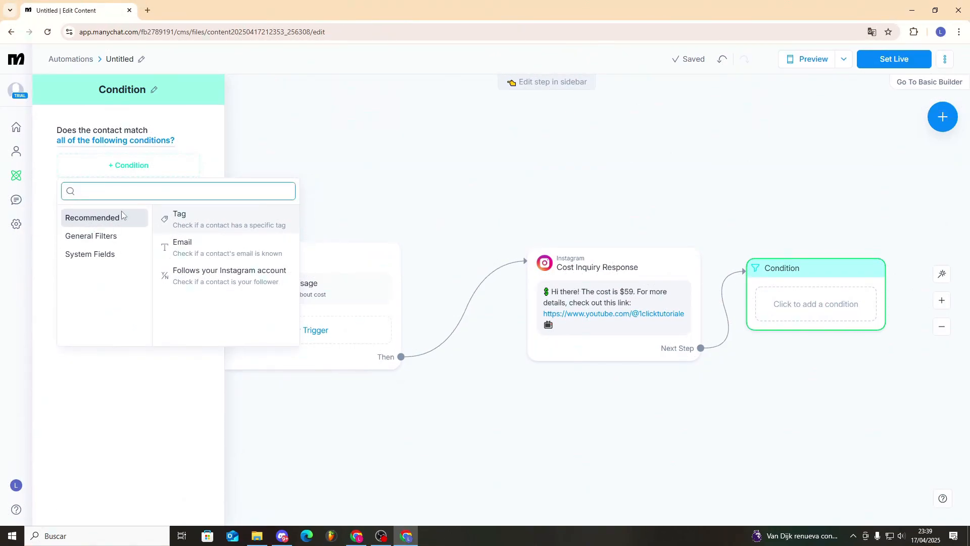
left_click(201, 279)
Add an Instagram Send Message step for contacts that don't match the follower condition.
left_click_drag(884, 329, 902, 379)
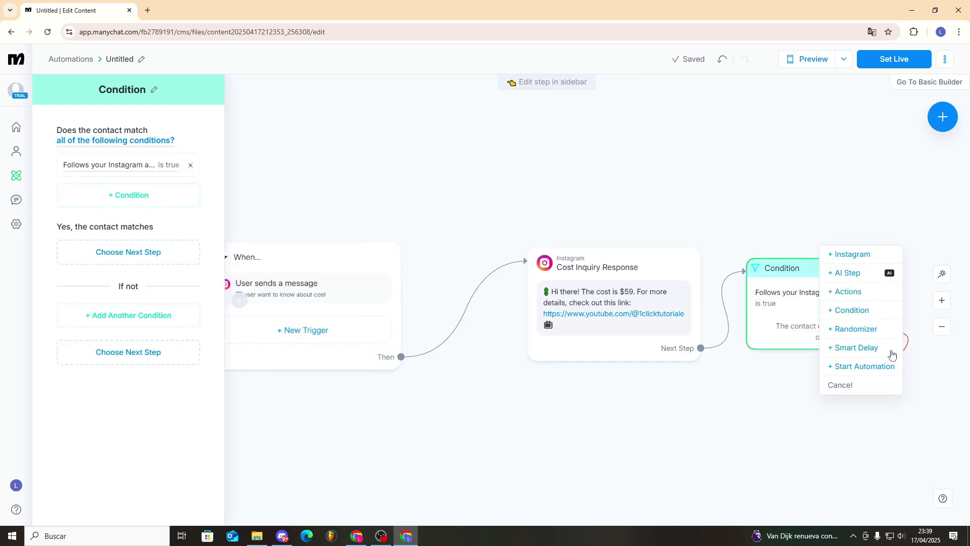
left_click(859, 255)
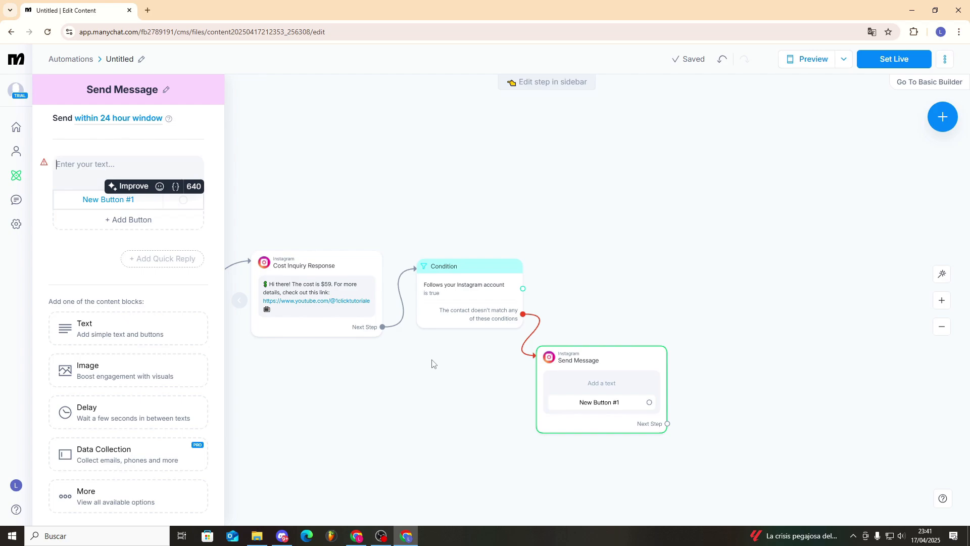
scroll(444, 298, "down", 3)
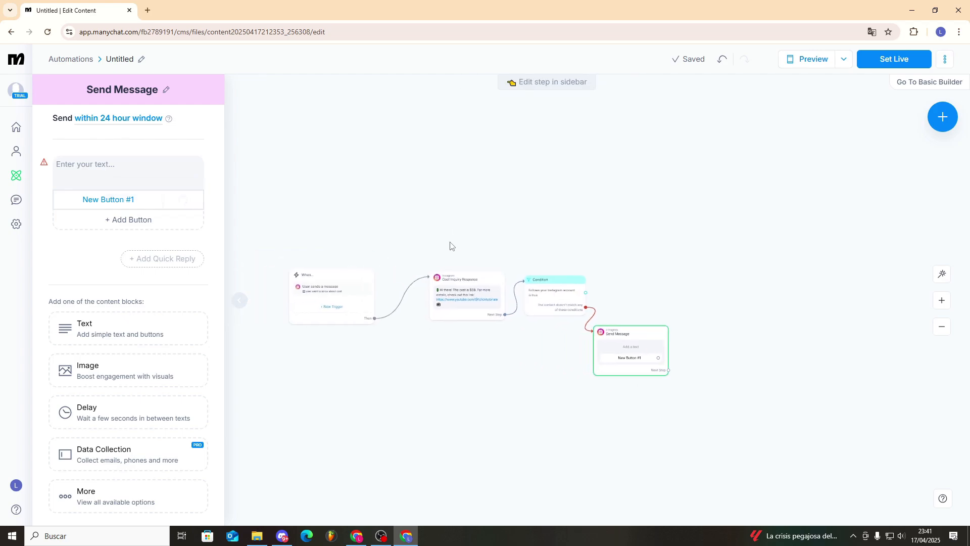
scroll(341, 247, "up", 3)
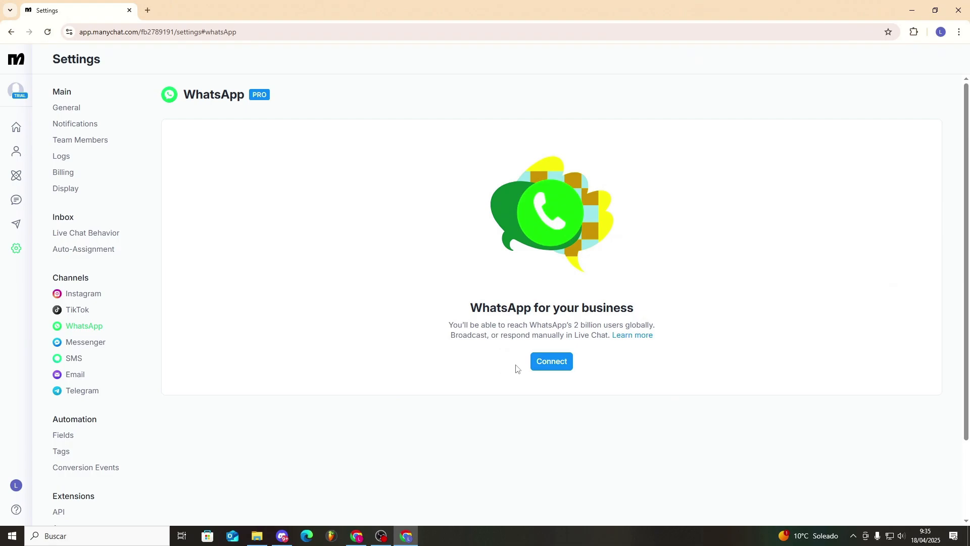
Start connecting the WhatsApp channel and try connecting an existing number with Coexistence.
left_click(552, 361)
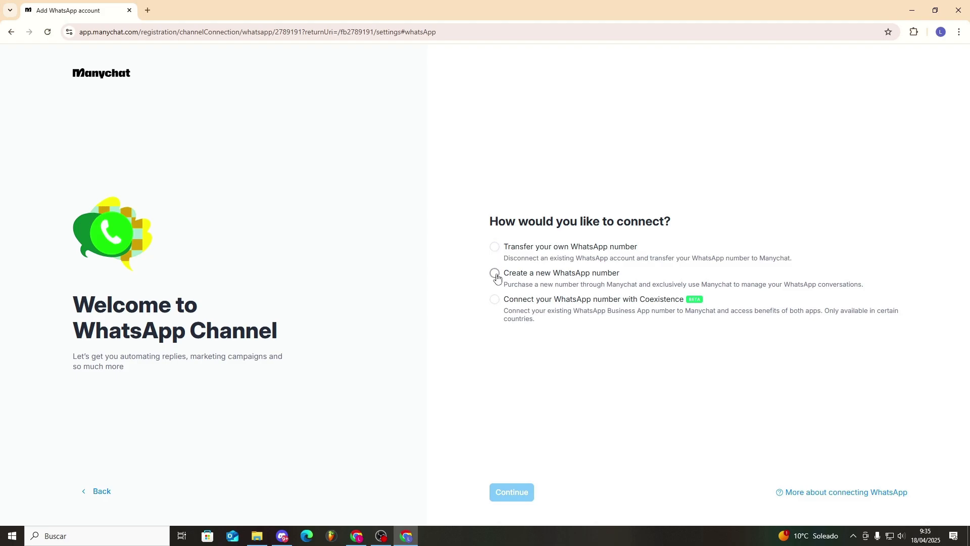
left_click(495, 300)
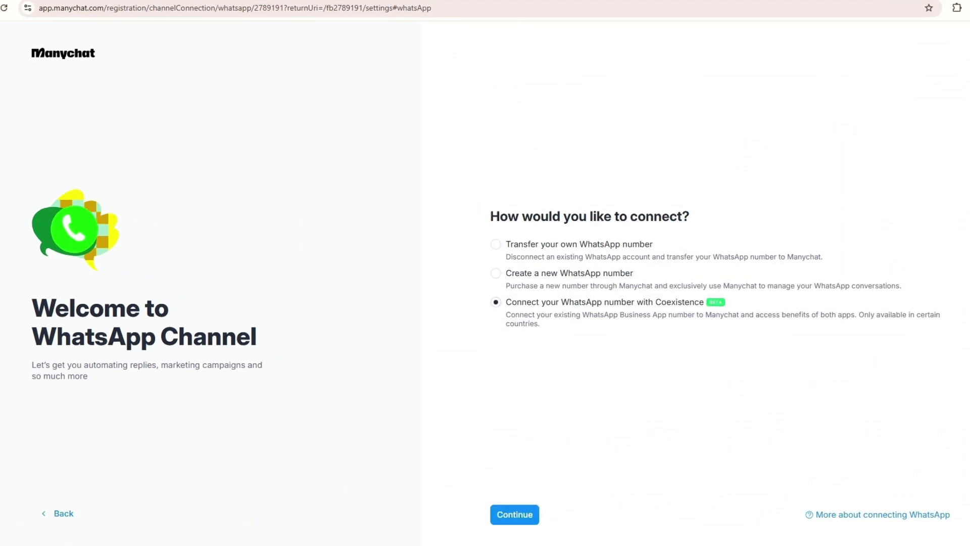
left_click(511, 492)
mouse_move(750, 303)
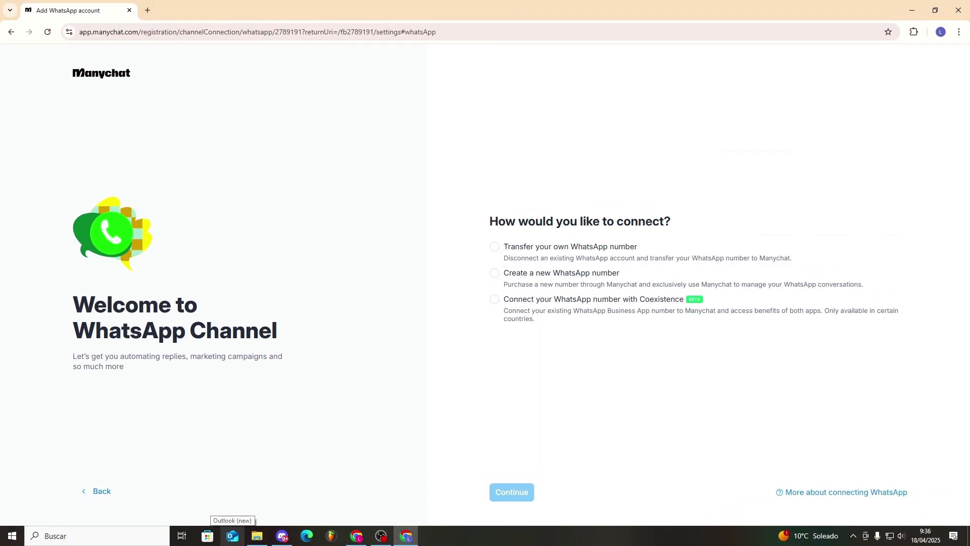
Review the essential information on transferring your own WhatsApp number and return to the connection options.
left_click(495, 248)
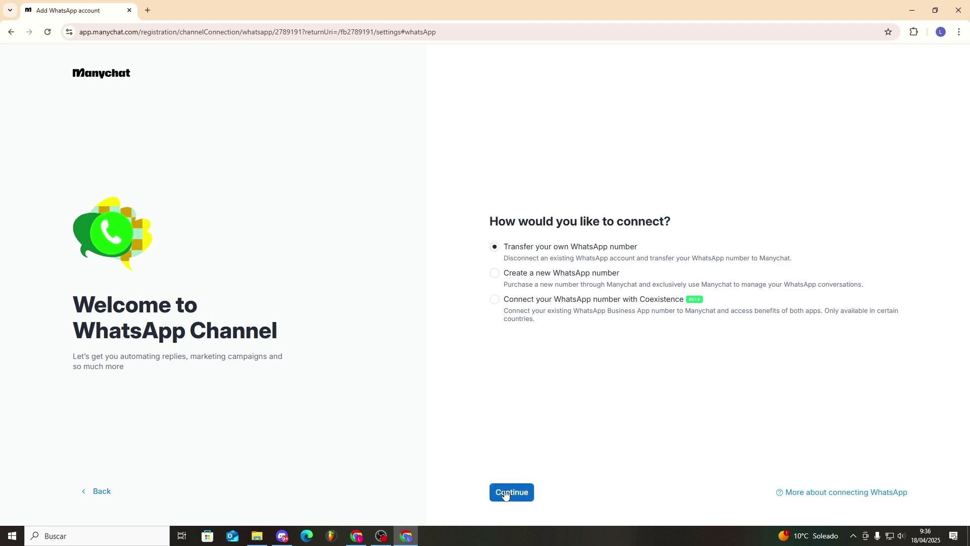
left_click(505, 494)
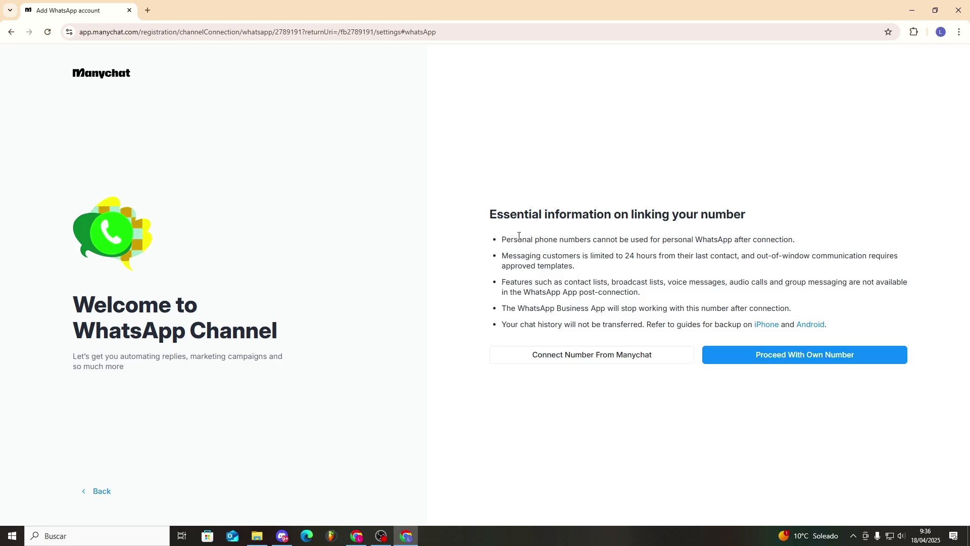
left_click_drag(503, 236, 795, 242)
left_click(795, 241)
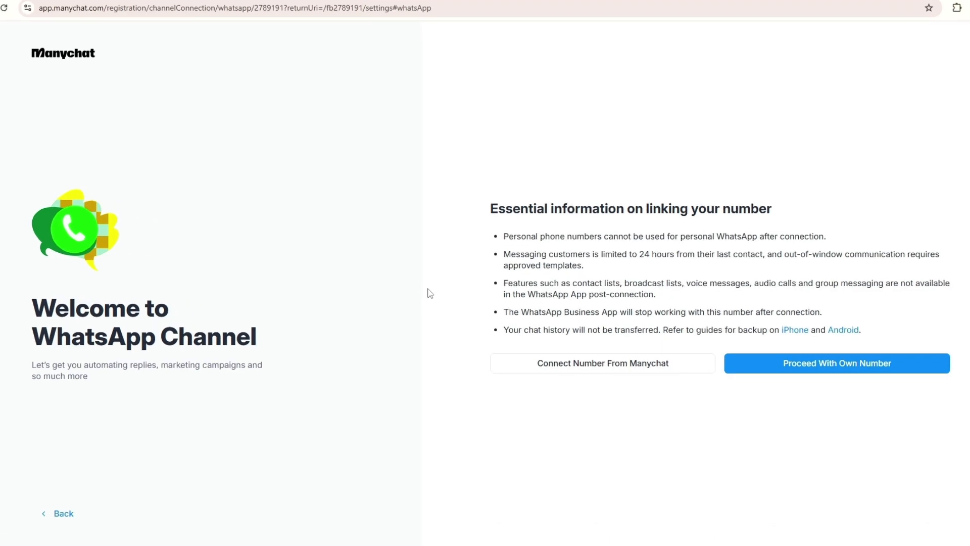
left_click(62, 514)
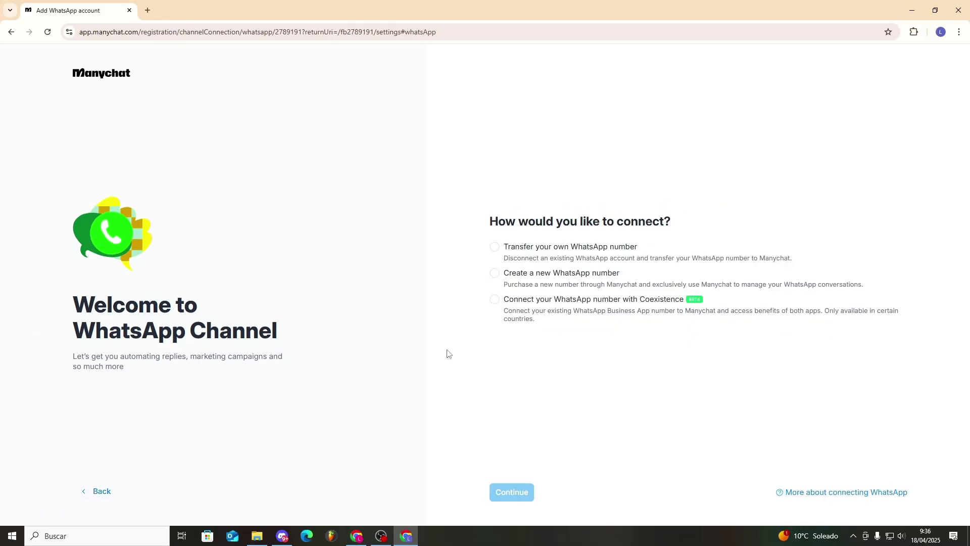
Choose to create a new WhatsApp number through Manychat and launch the Facebook sign-up flow.
left_click(499, 280)
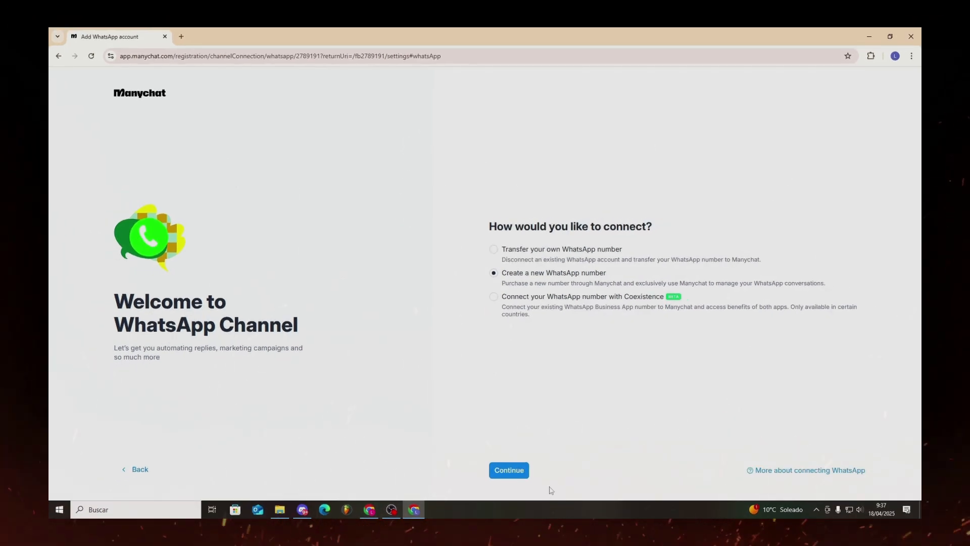
left_click(509, 471)
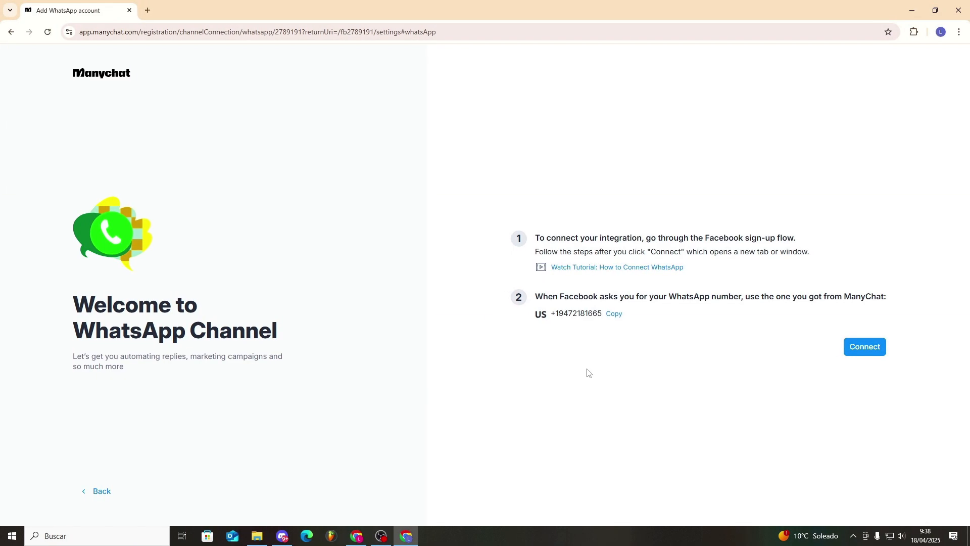
left_click(9, 32)
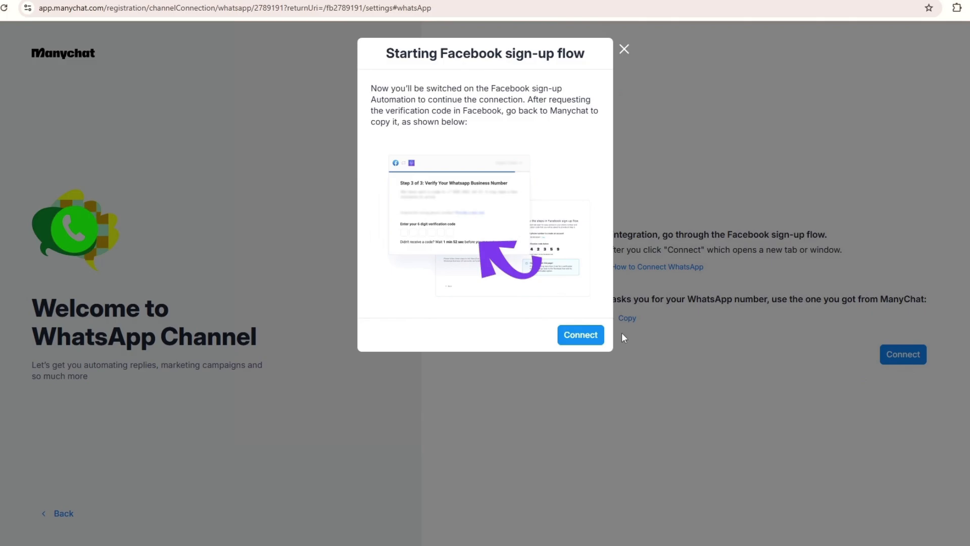
left_click(589, 338)
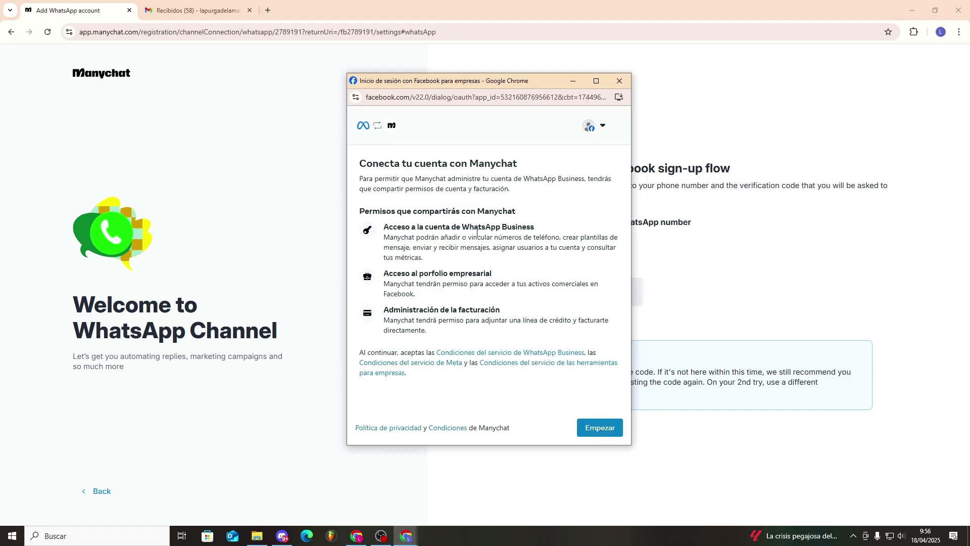
left_click(599, 428)
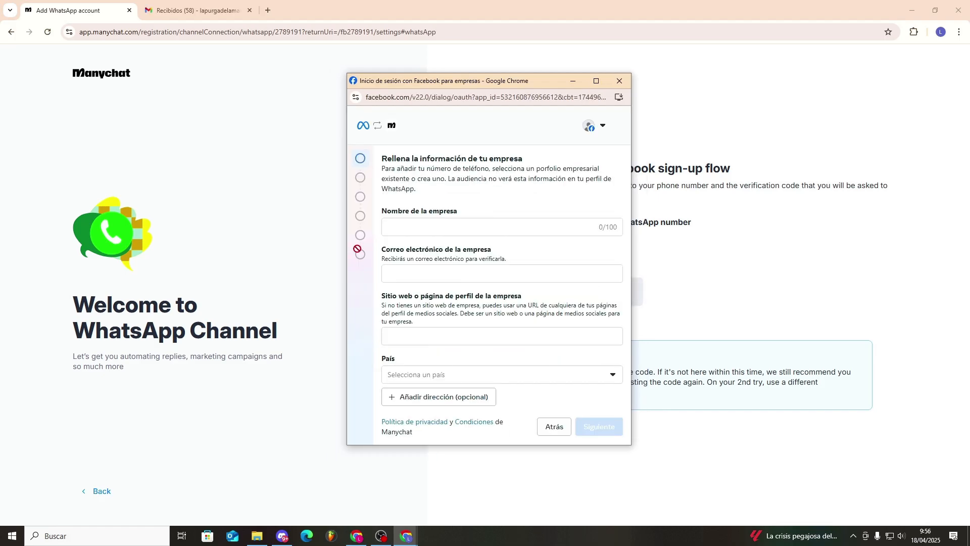
left_click(413, 225)
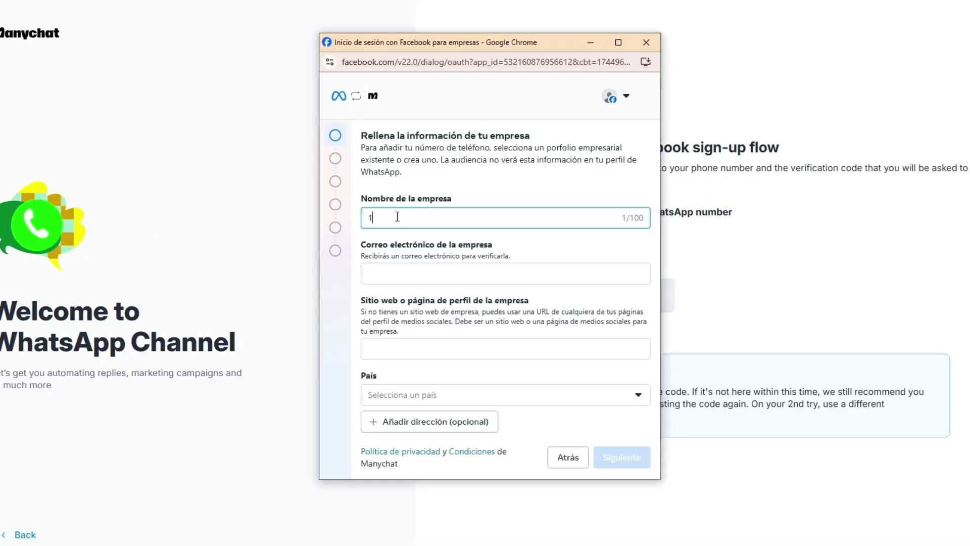
type("1")
type("Clickual")
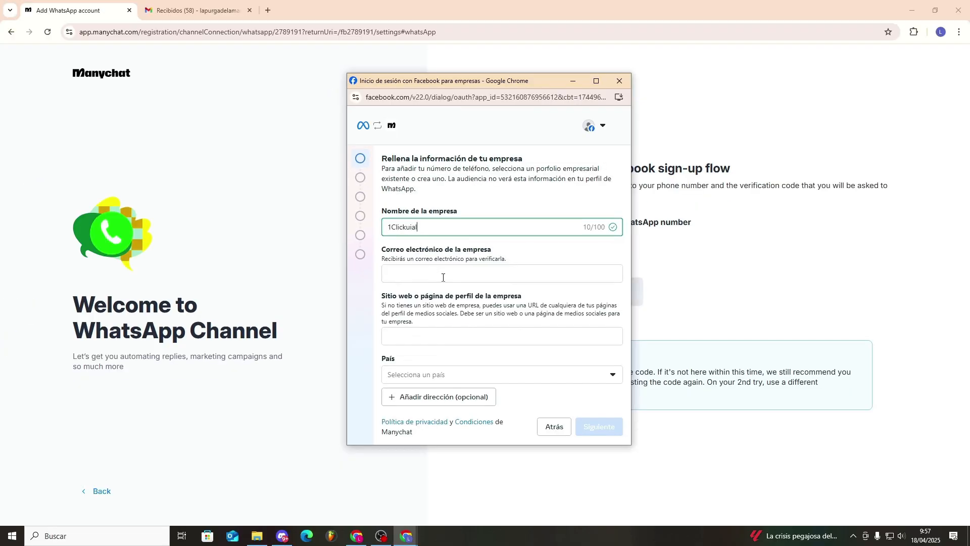
left_click(443, 277)
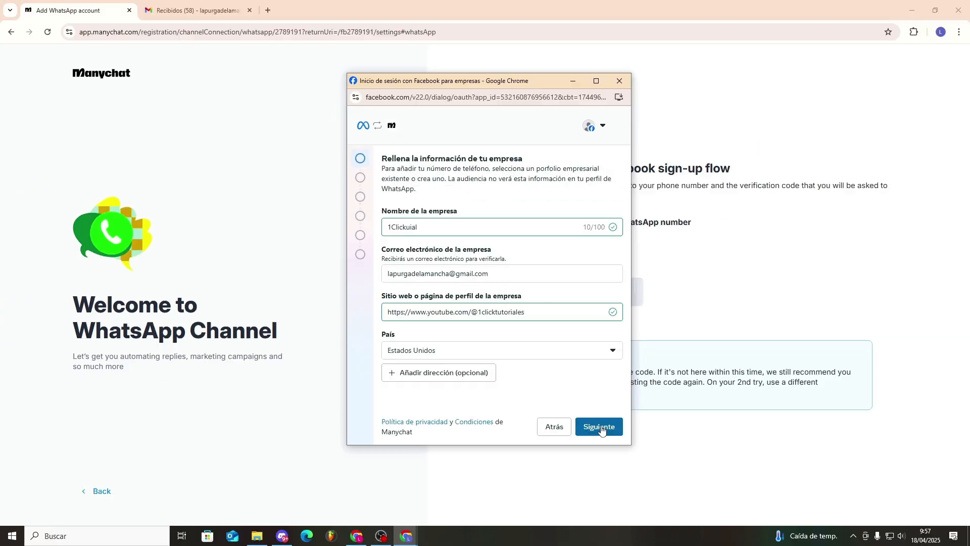
left_click(601, 430)
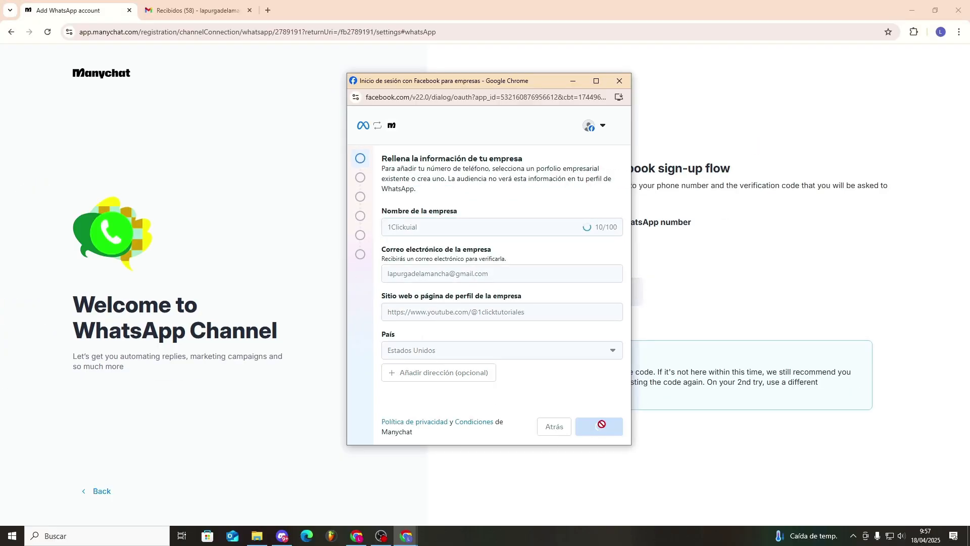
Create the WhatsApp Business profile 1ClickTutorial in category Servicios profesionales and submit the Manychat-provided phone number for text-message verification.
left_click(601, 429)
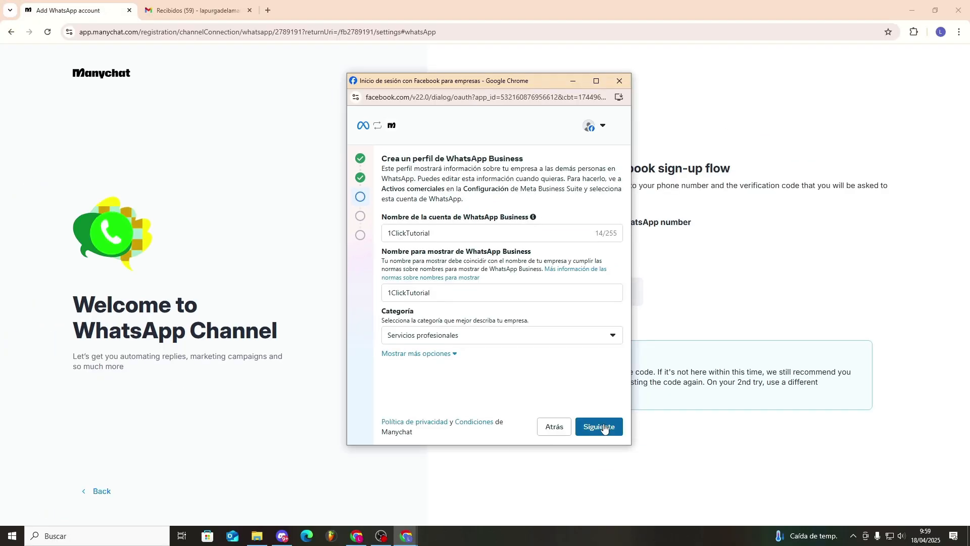
left_click(611, 443)
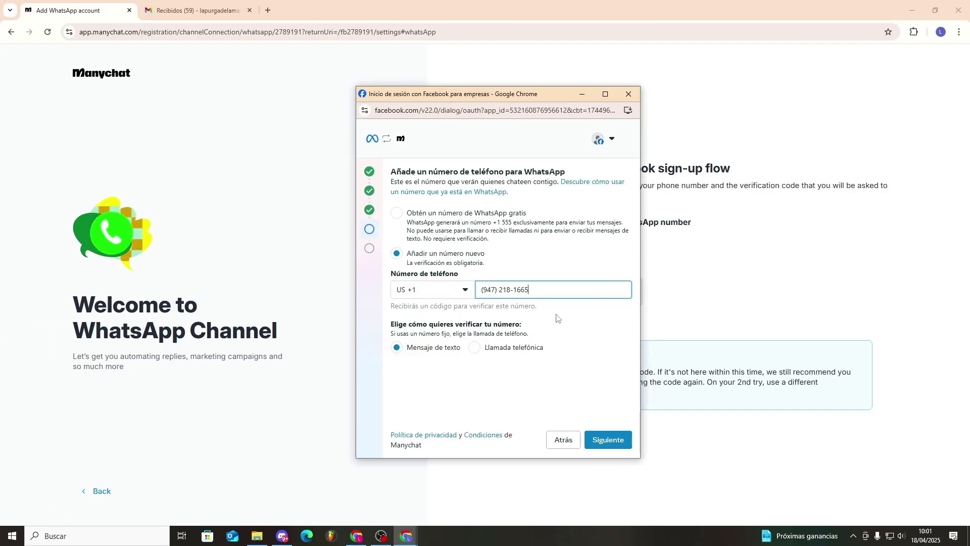
key("Return")
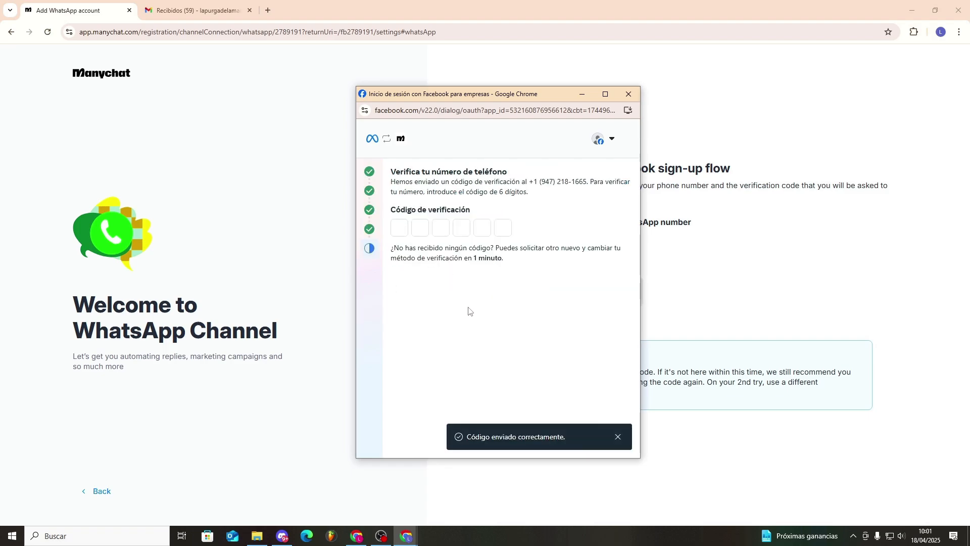
Copy the verification code from Manychat into the Facebook sign-up window and finish connecting the account.
left_click(586, 500)
left_click_drag(492, 283, 658, 288)
key("ctrl+c")
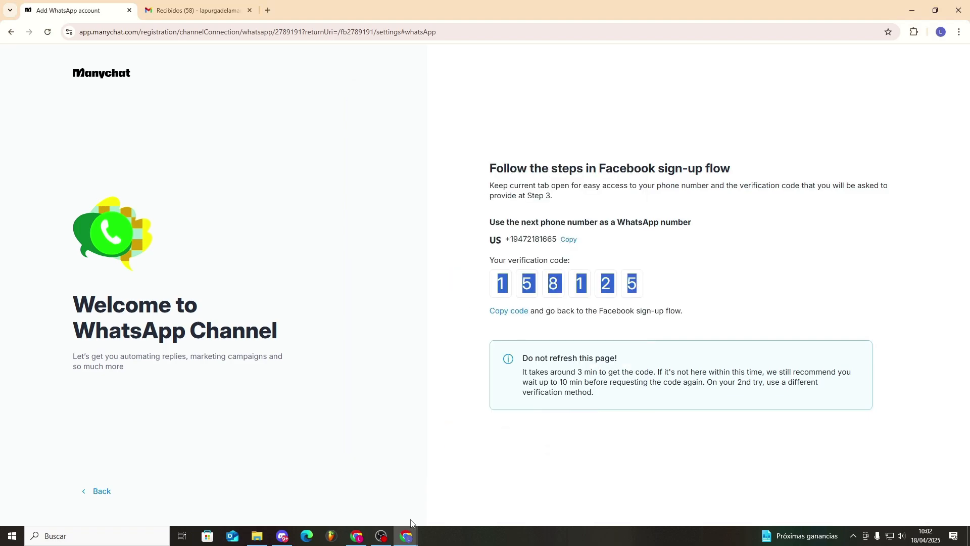
left_click(406, 536)
left_click(457, 492)
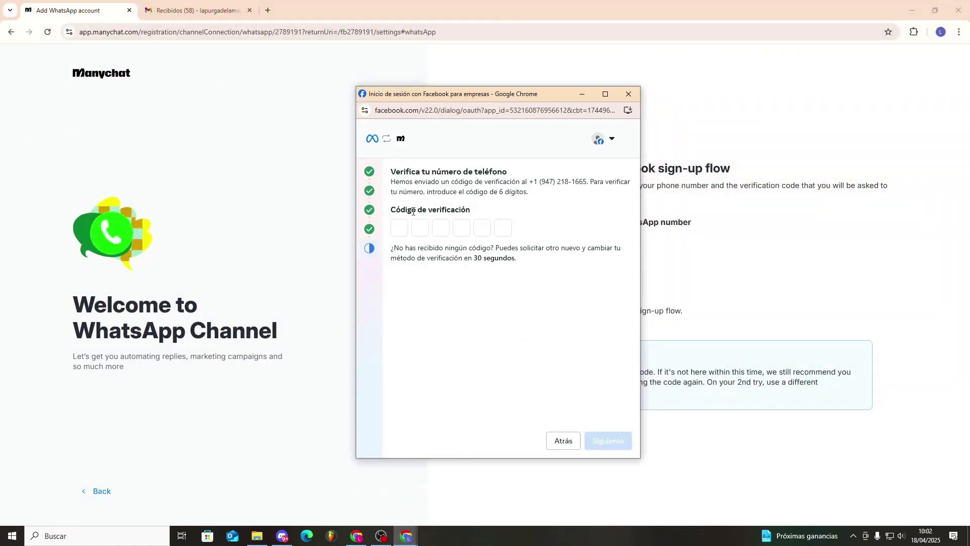
key("ctrl+v")
left_click(586, 436)
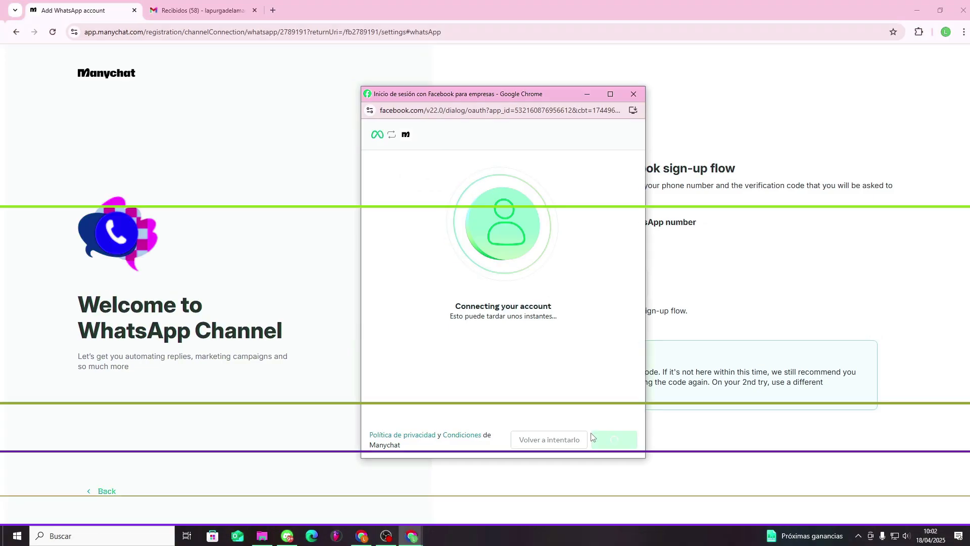
left_click(614, 442)
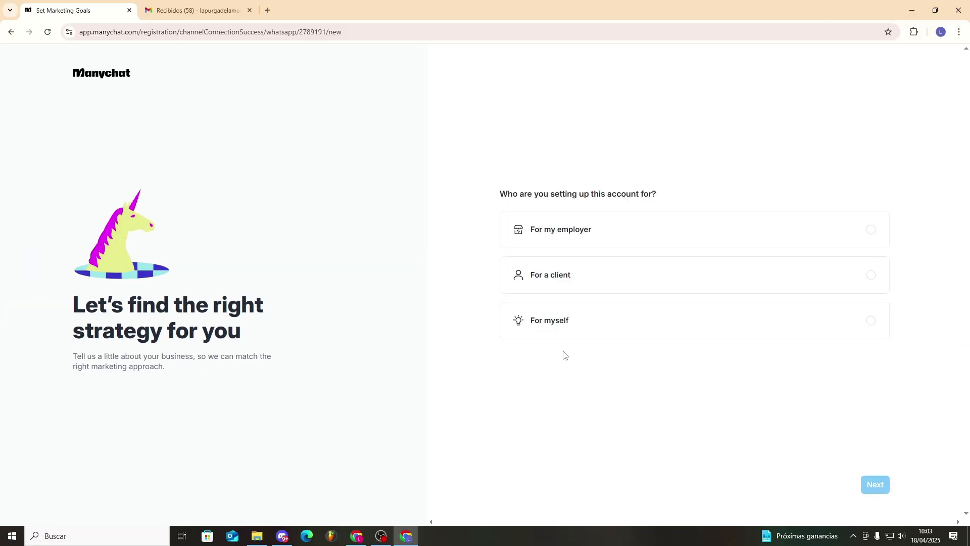
Set the account up for a client, using the channel for customer inquiries & orders, selling products or services, and customer support & FAQs.
left_click(608, 286)
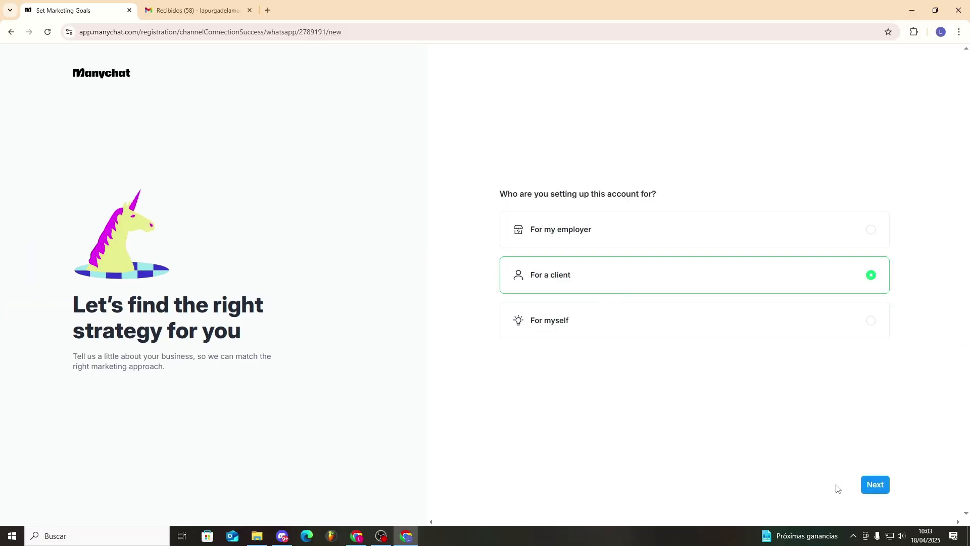
left_click(873, 484)
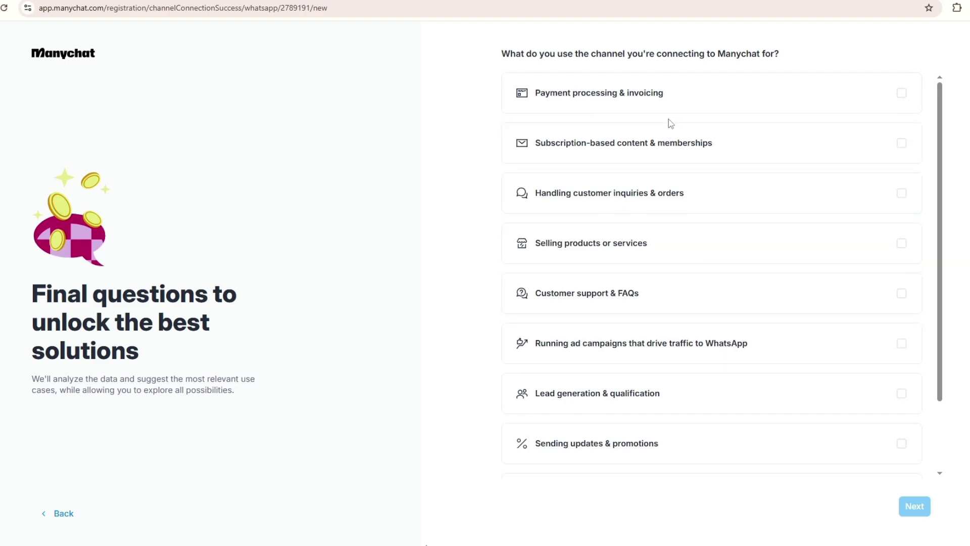
left_click(747, 193)
left_click(732, 242)
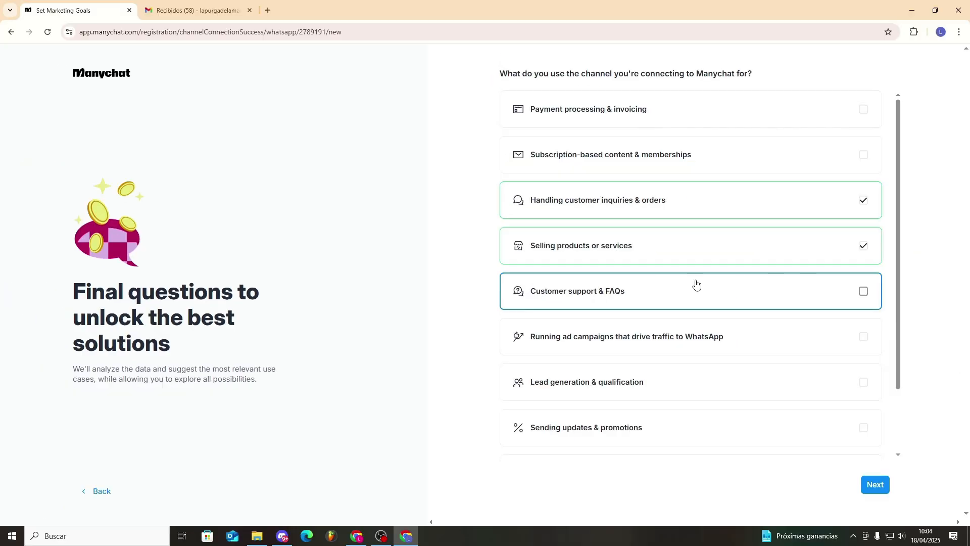
left_click(700, 282)
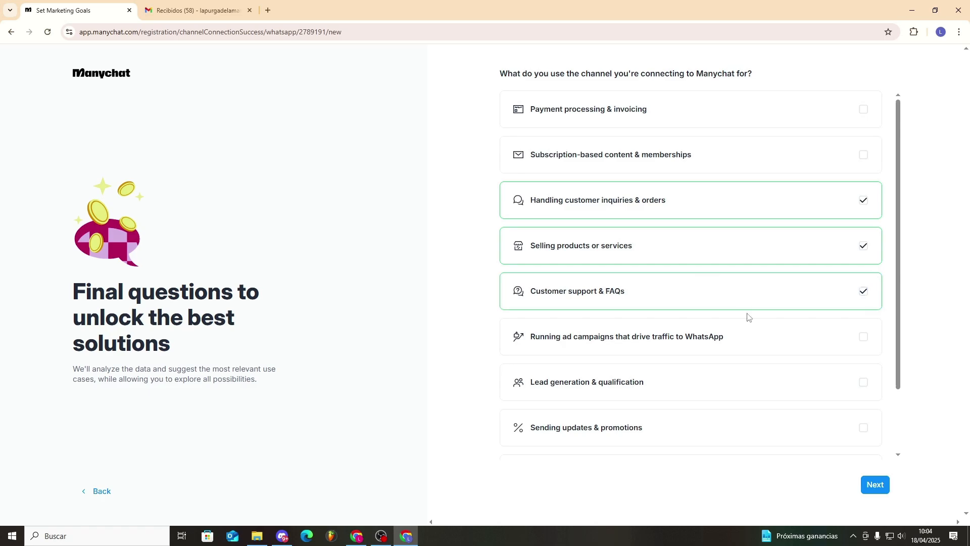
left_click(869, 486)
Give capturing and qualifying leads and automating responses to FAQs and inquiries as the planned uses of Manychat.
left_click(715, 265)
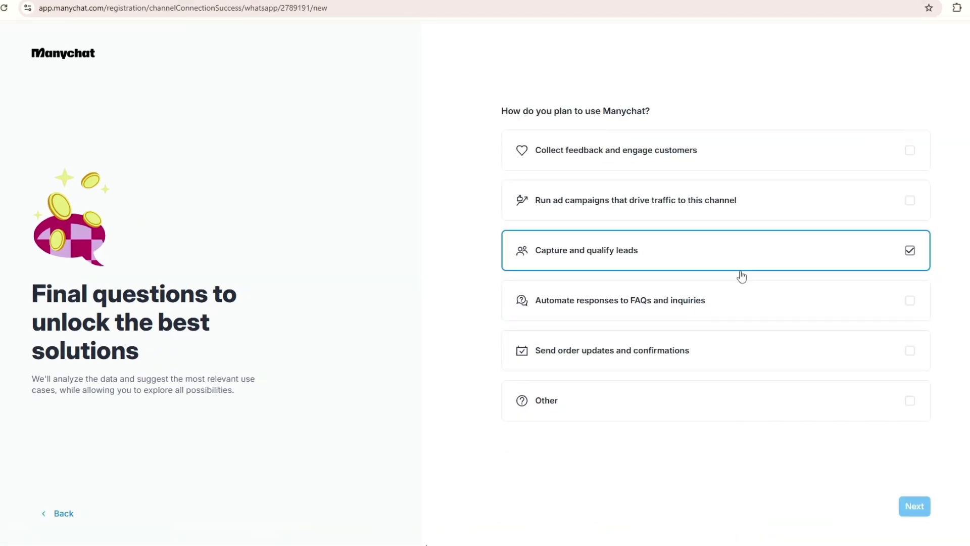
left_click(725, 299)
left_click(915, 514)
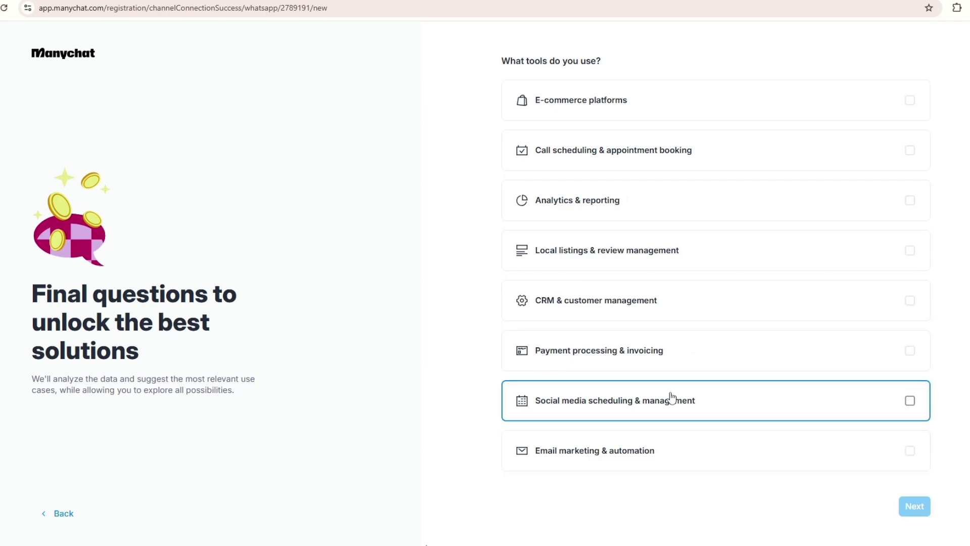
Select email marketing & automation, social media scheduling & management, and analytics & reporting as the tools used, and continue to the dashboard.
left_click(624, 448)
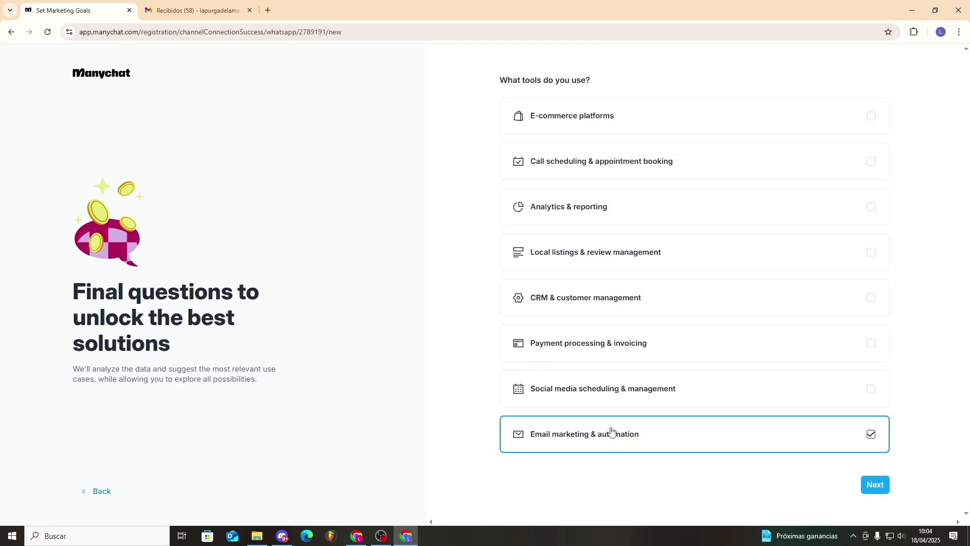
left_click(589, 392)
left_click(554, 199)
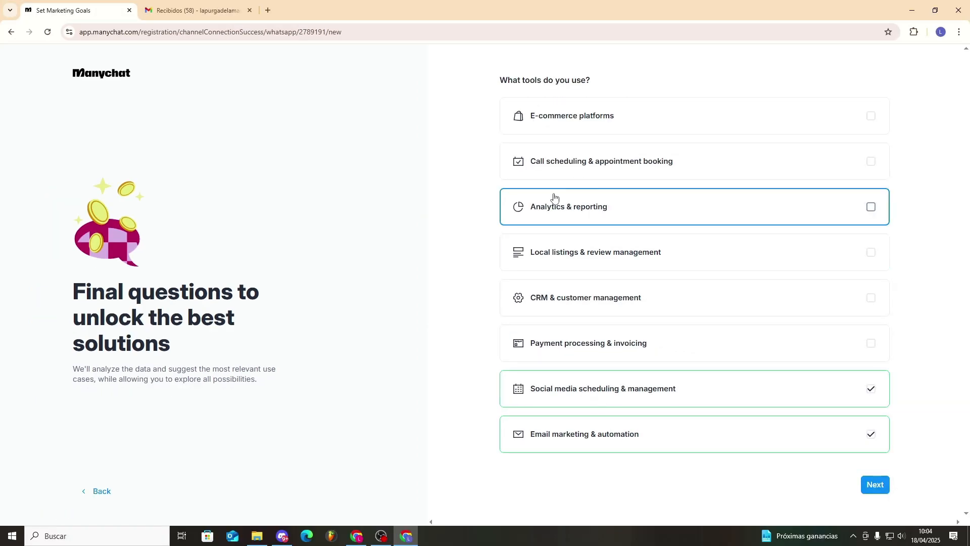
left_click(873, 494)
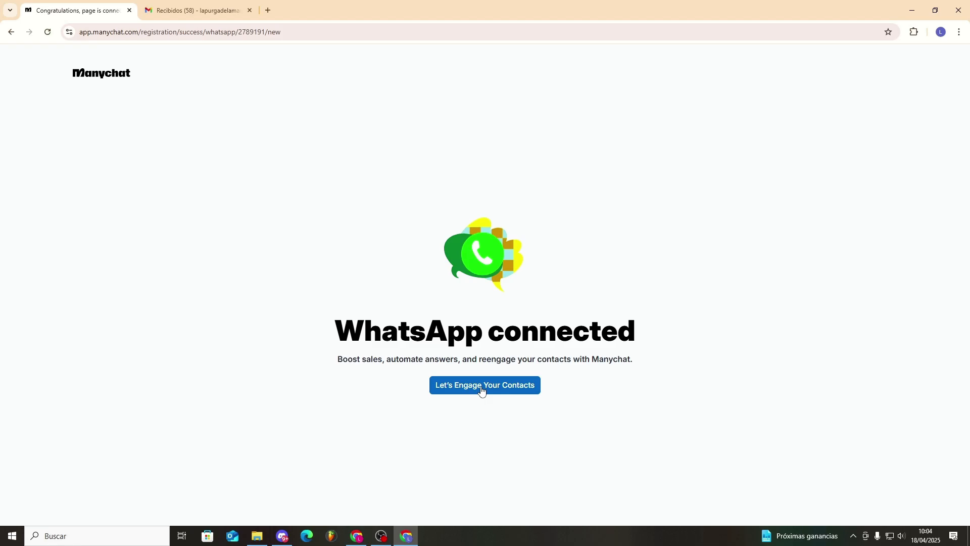
left_click(482, 388)
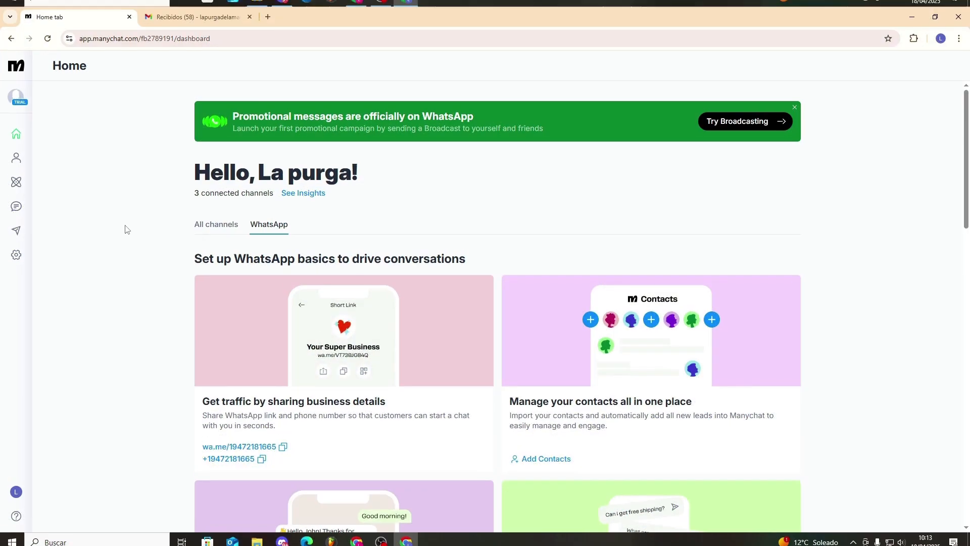
Look through the WhatsApp setup suggestions on the home dashboard, from sharing business details to integrations and team invitations.
scroll(106, 262, "down", 5)
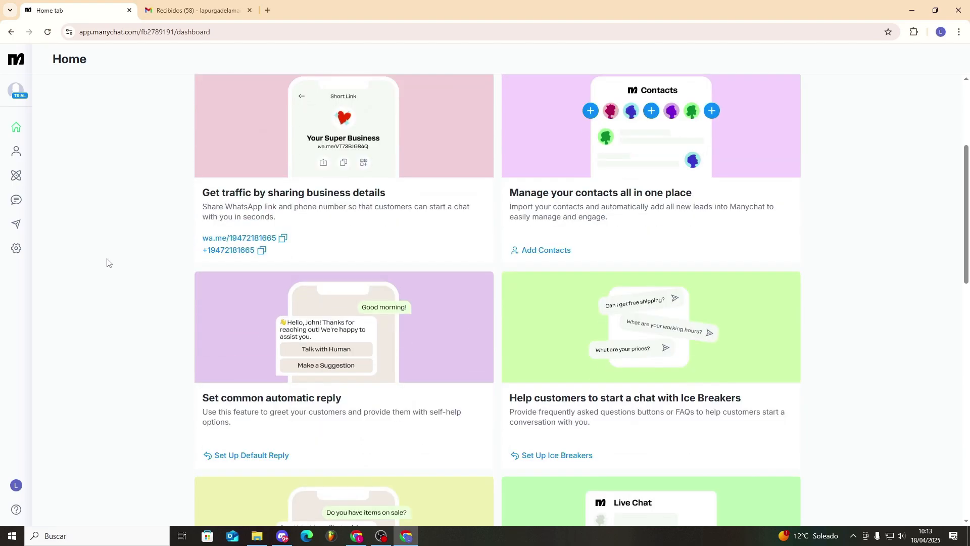
scroll(106, 261, "up", 5)
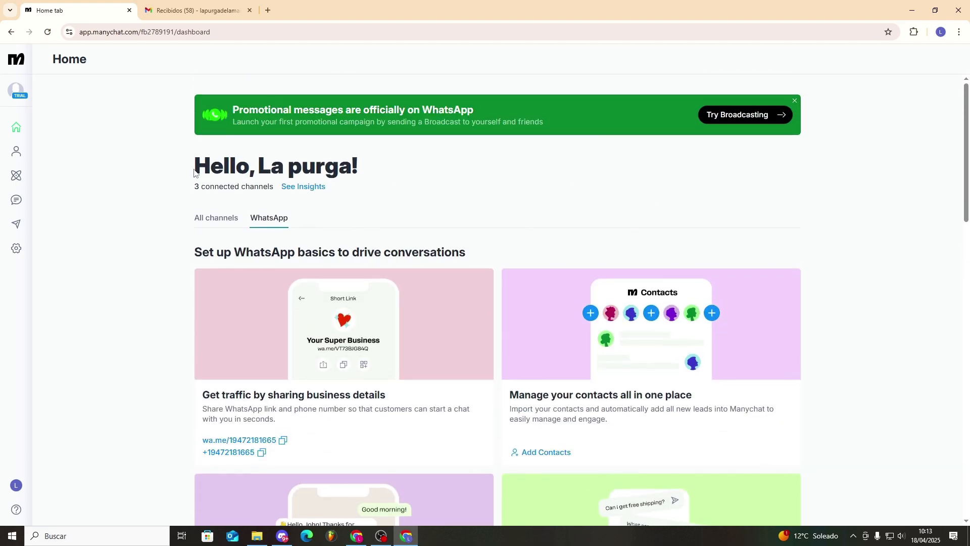
scroll(81, 245, "down", 2)
scroll(84, 245, "up", 2)
left_click(217, 223)
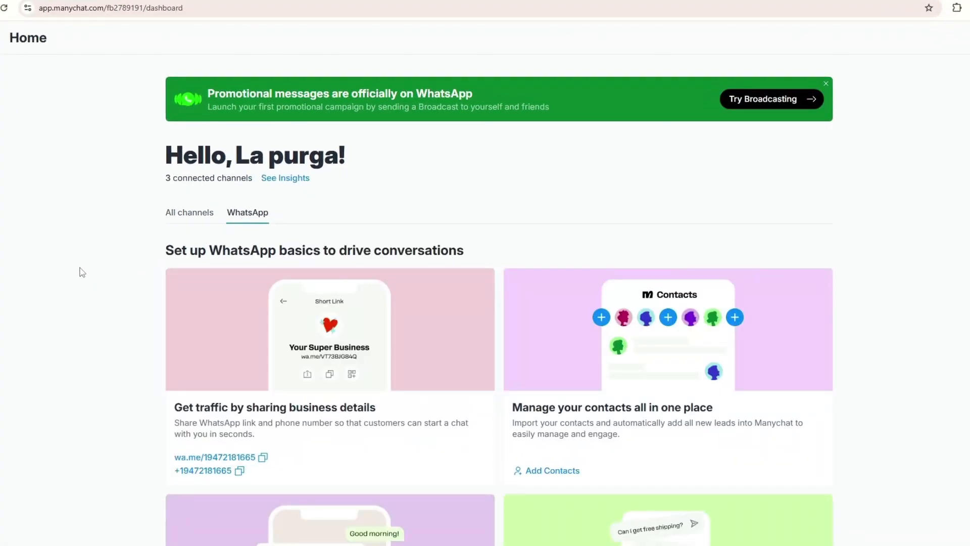
scroll(84, 278, "down", 2)
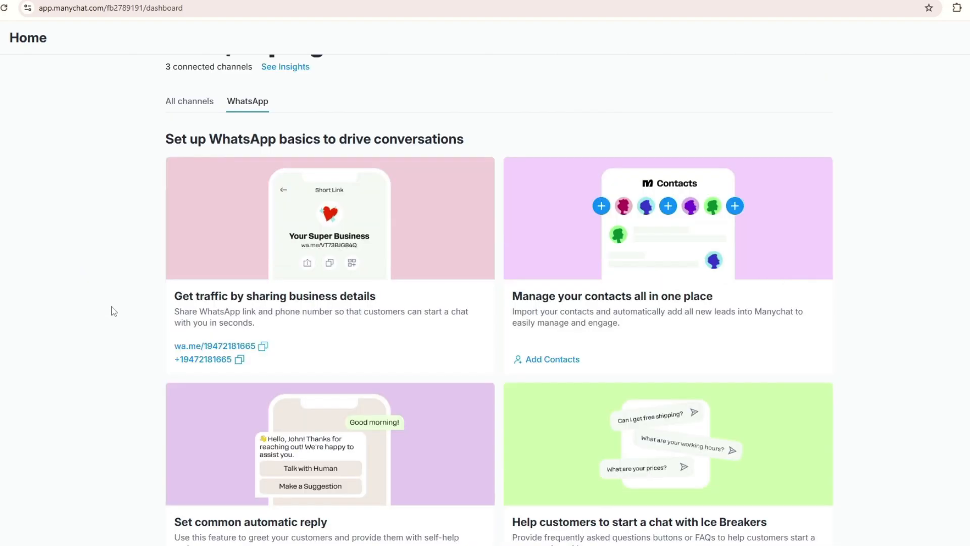
scroll(107, 311, "down", 5)
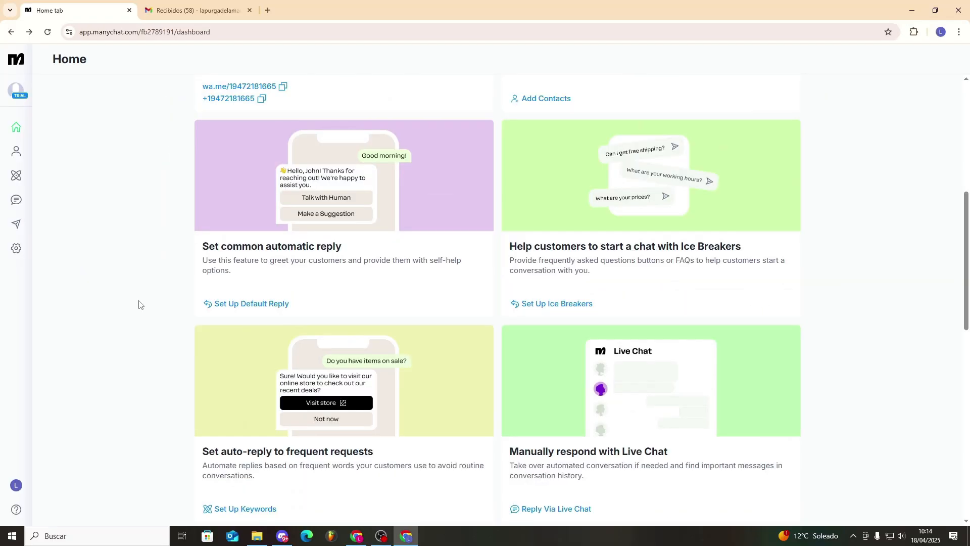
scroll(139, 304, "down", 6)
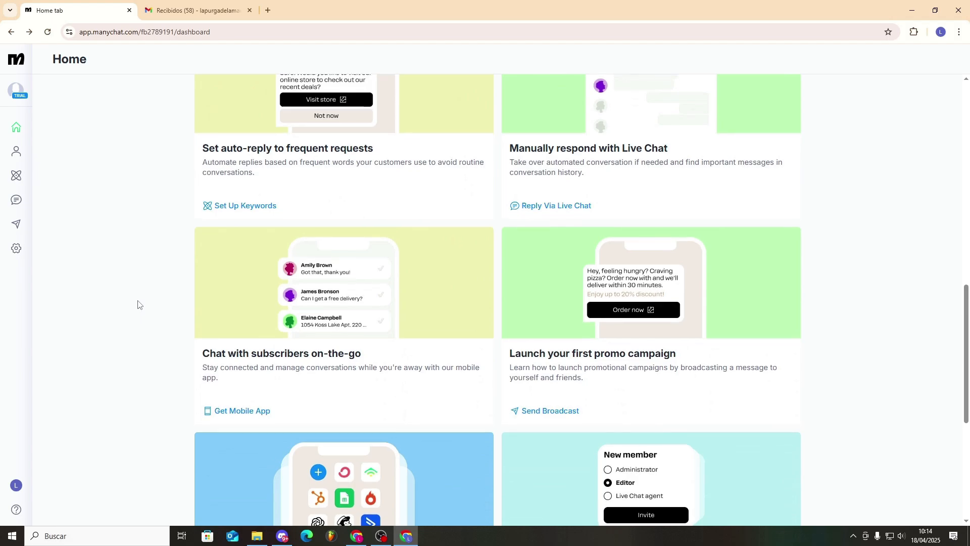
scroll(69, 306, "down", 3)
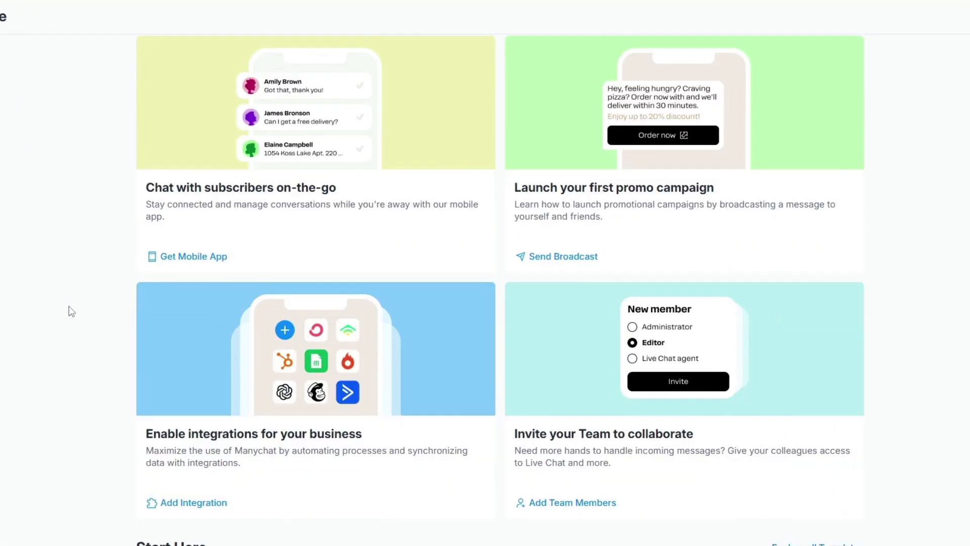
scroll(73, 311, "up", 12)
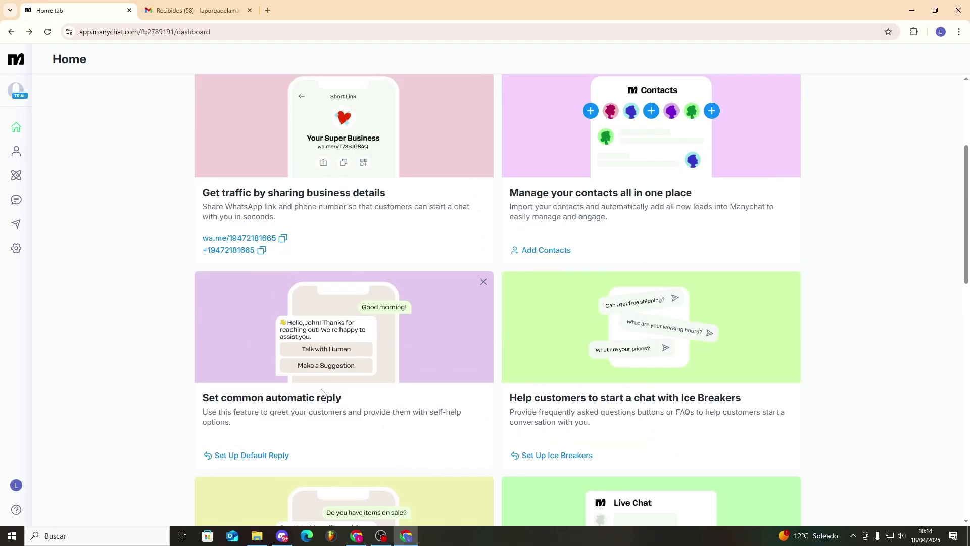
Open the WhatsApp default reply setup from the common automatic reply suggestion and inspect the flow's starting trigger.
left_click_drag(355, 397, 174, 407)
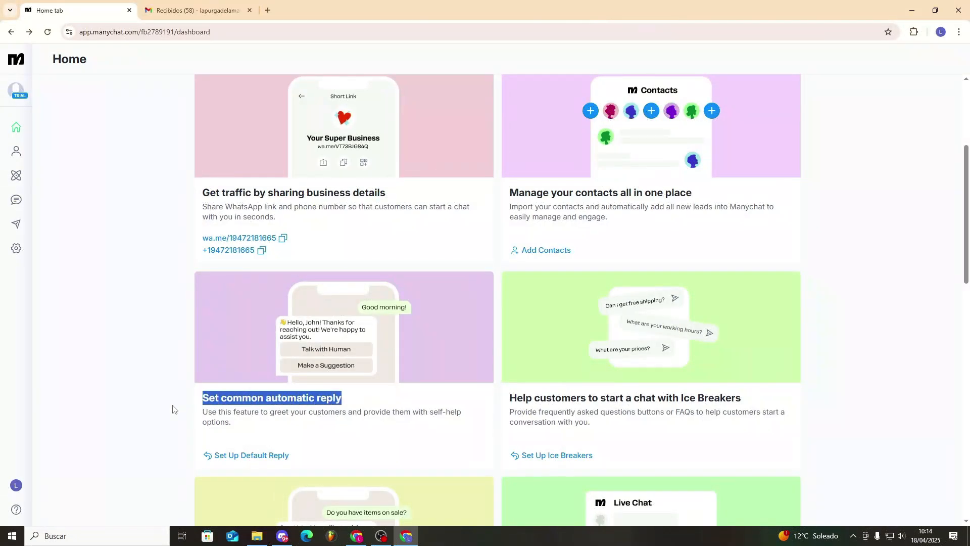
left_click(174, 407)
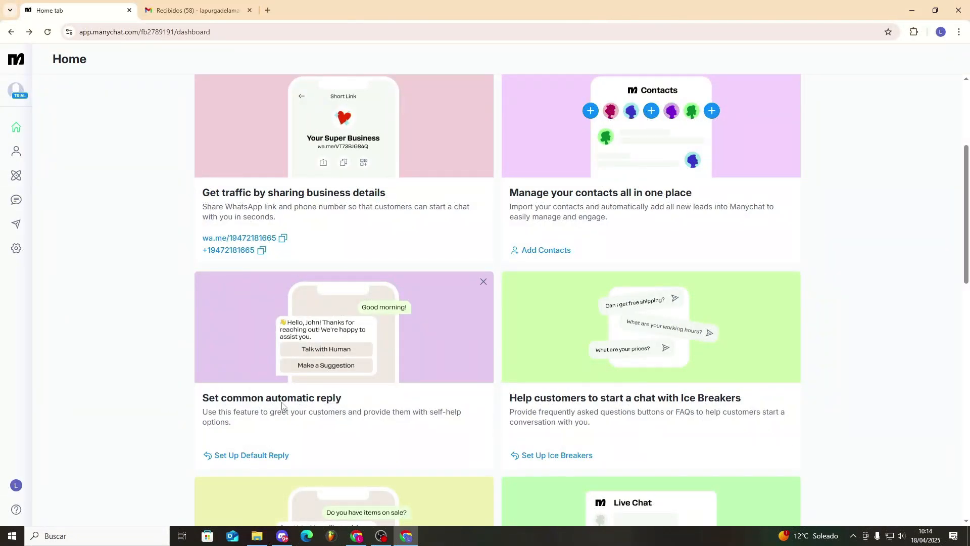
left_click(267, 457)
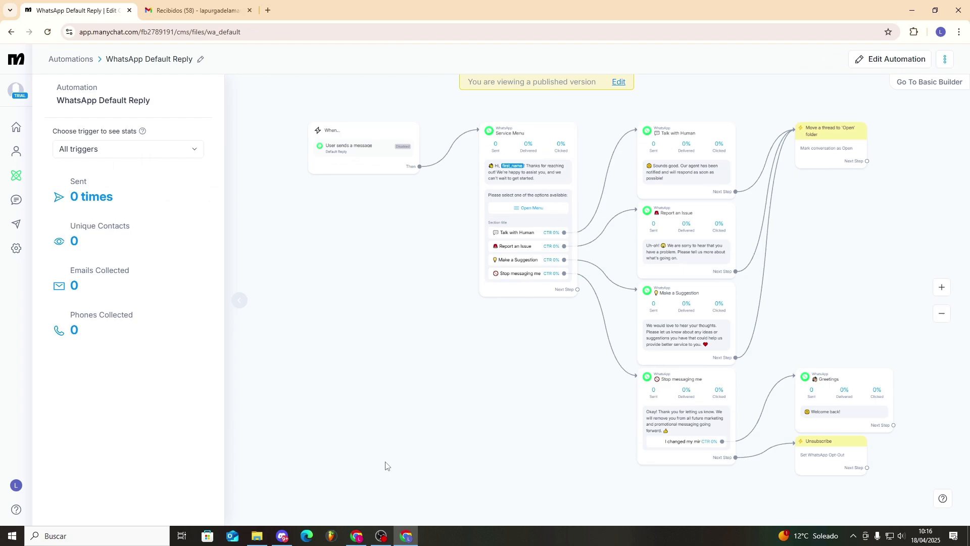
scroll(376, 217, "up", 5)
left_click_drag(377, 217, 426, 381)
scroll(427, 380, "down", 1)
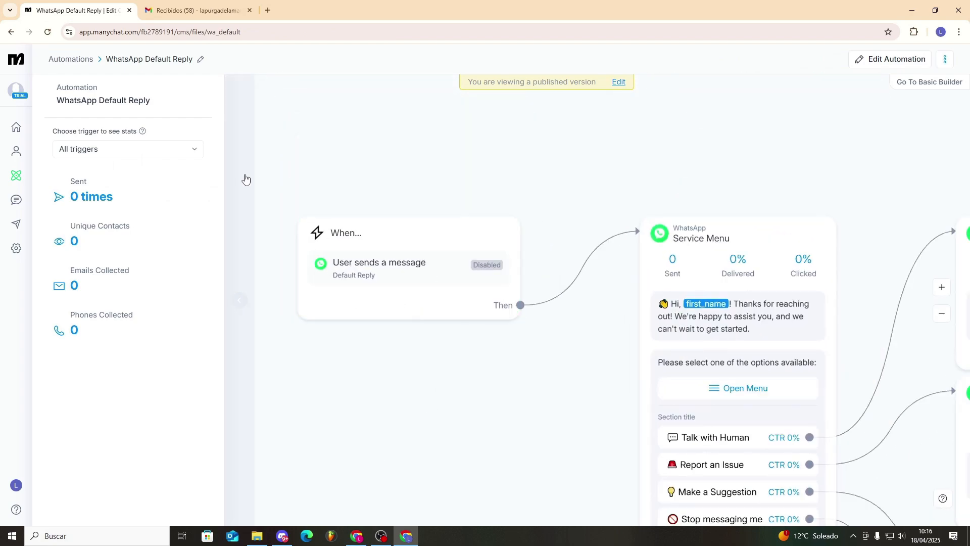
left_click(387, 234)
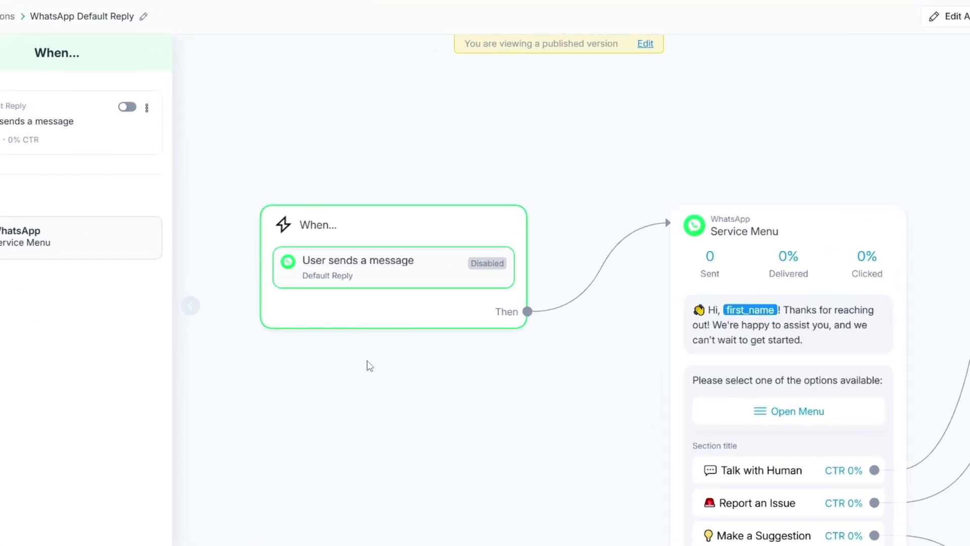
Examine the Service Menu message, including its greeting text and the list of options it offers.
scroll(386, 376, "down", 1)
scroll(515, 410, "down", 1)
left_click_drag(515, 410, 313, 365)
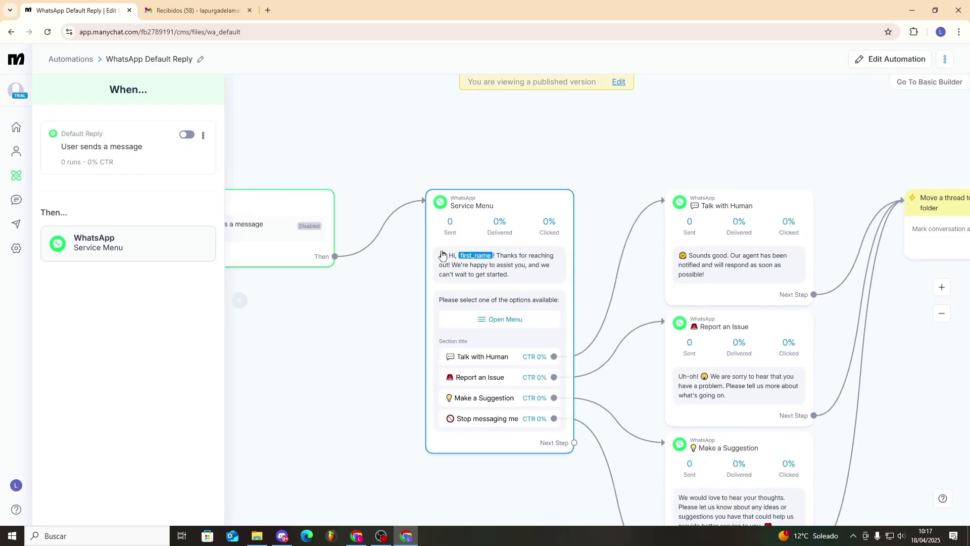
left_click(474, 258)
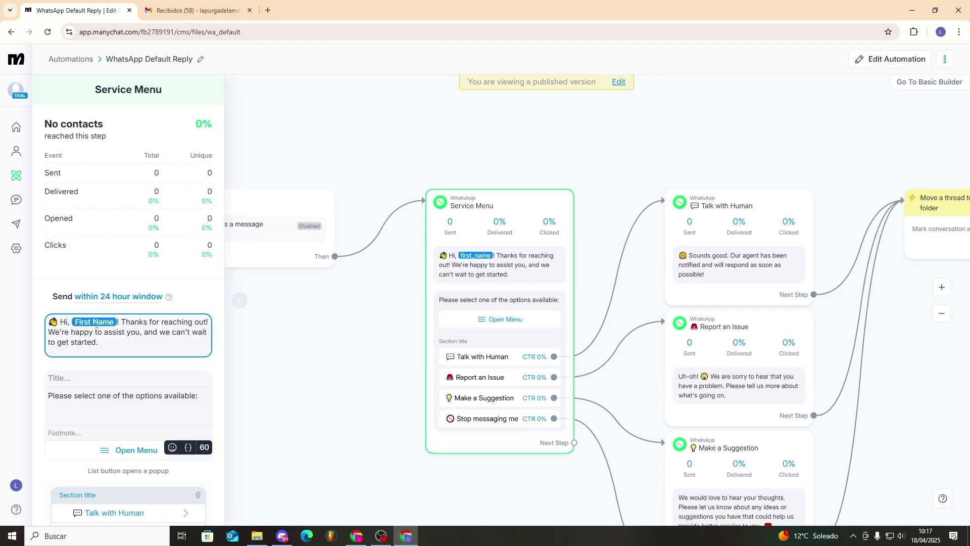
scroll(116, 394, "down", 3)
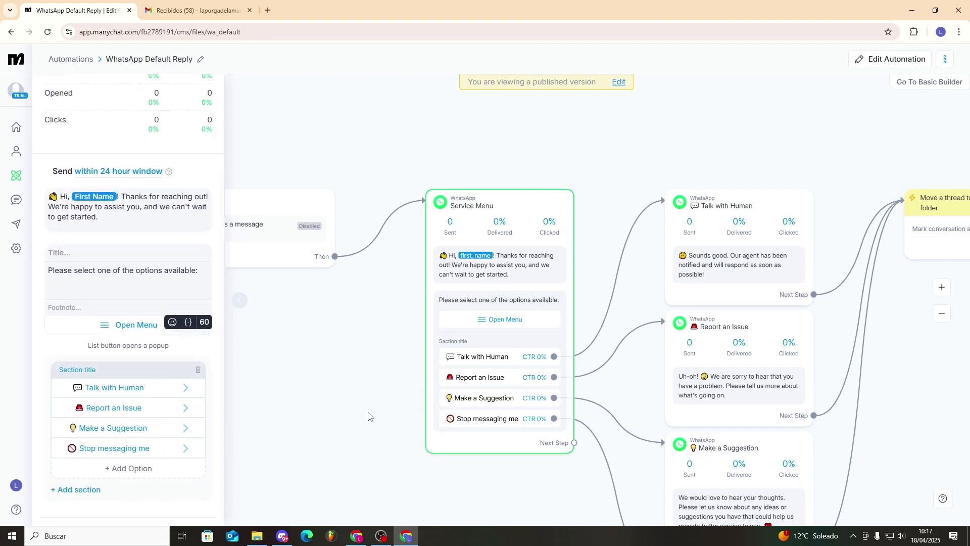
scroll(364, 424, "down", 2)
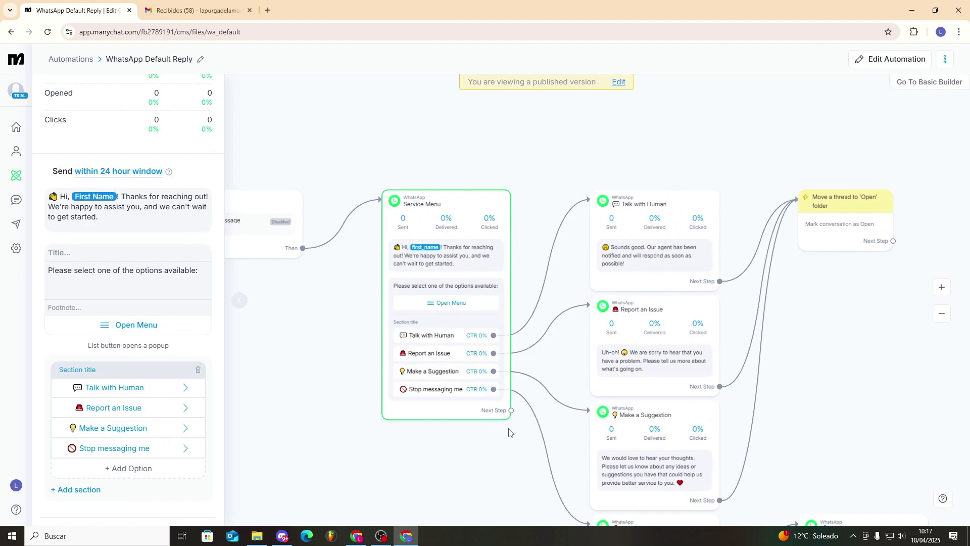
left_click_drag(503, 444, 413, 416)
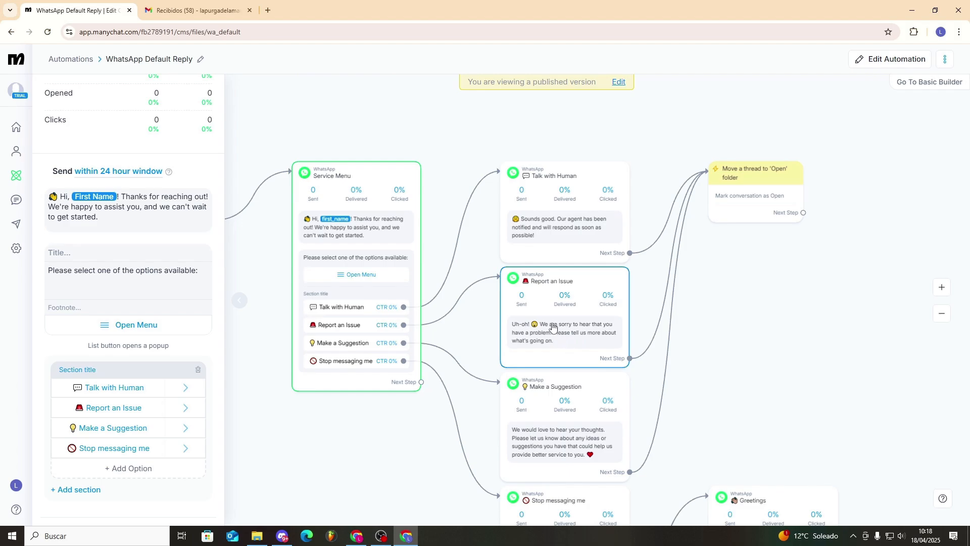
Open the Report an Issue message in the flow and read its reply text.
left_click(540, 303)
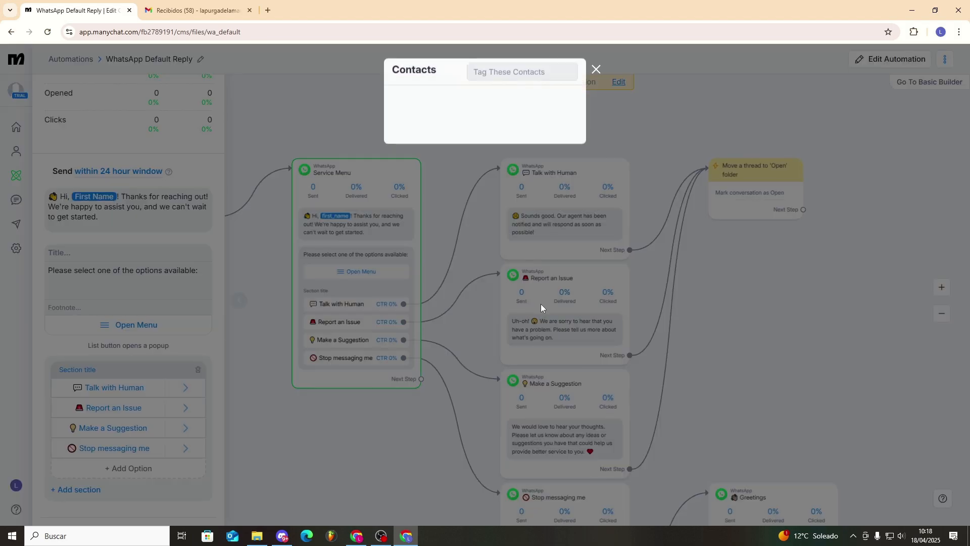
left_click(596, 71)
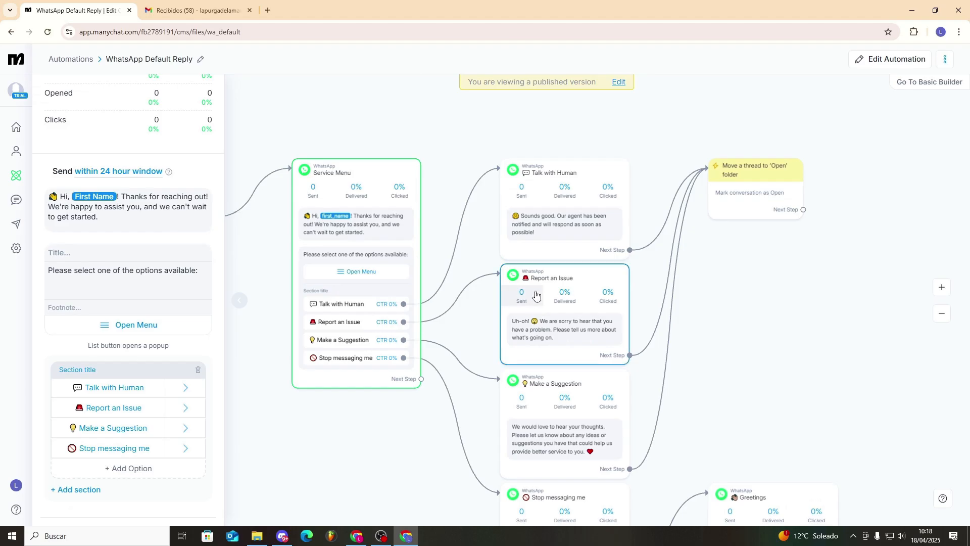
left_click(590, 274)
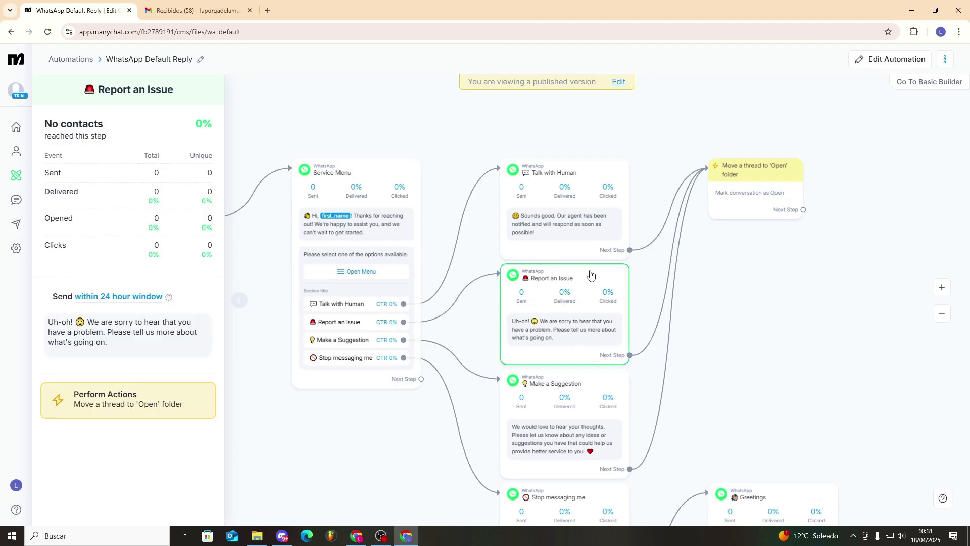
triple_click(130, 344)
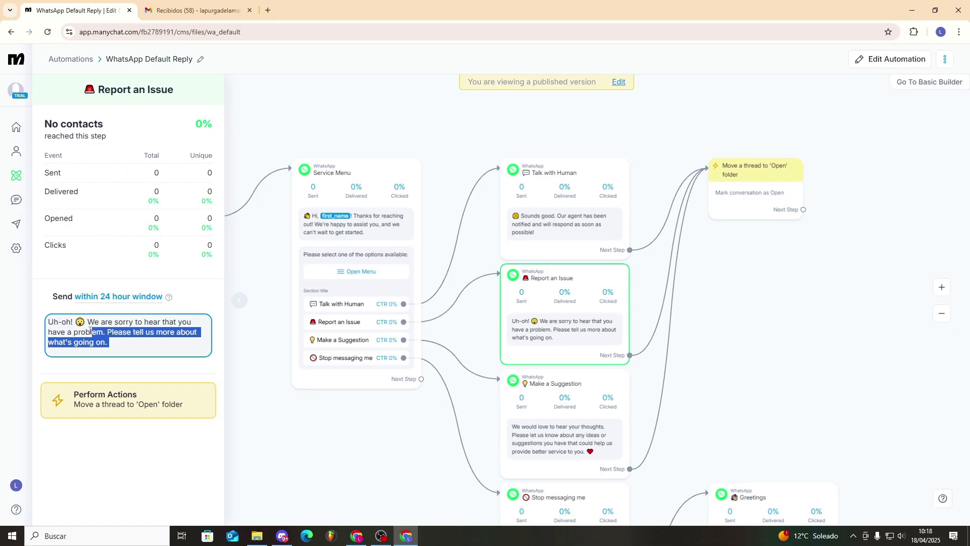
left_click(99, 328)
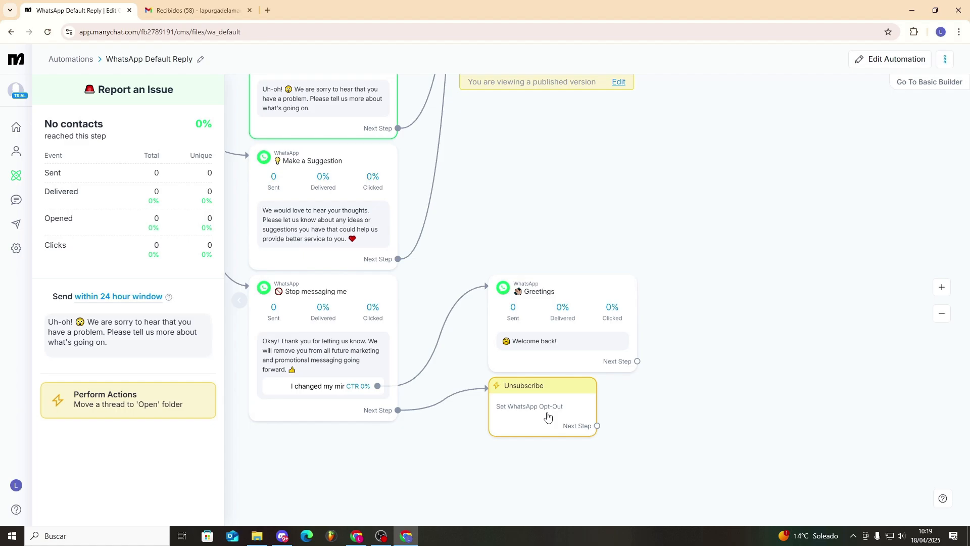
Examine the remaining reply branches and open the action that moves a thread to the 'Open' folder.
scroll(677, 348, "down", 2)
left_click_drag(705, 306, 692, 464)
scroll(626, 384, "down", 1)
left_click_drag(555, 315, 545, 333)
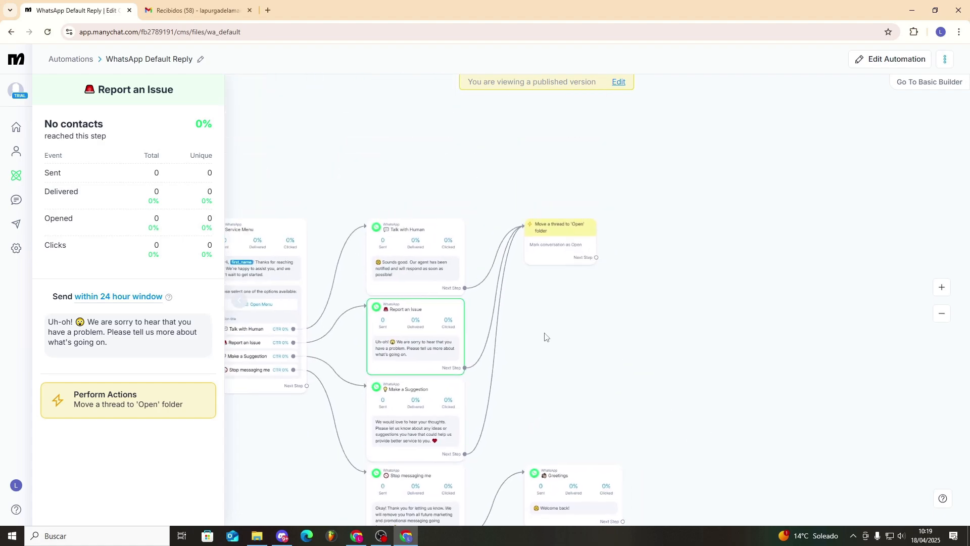
scroll(575, 310, "up", 1)
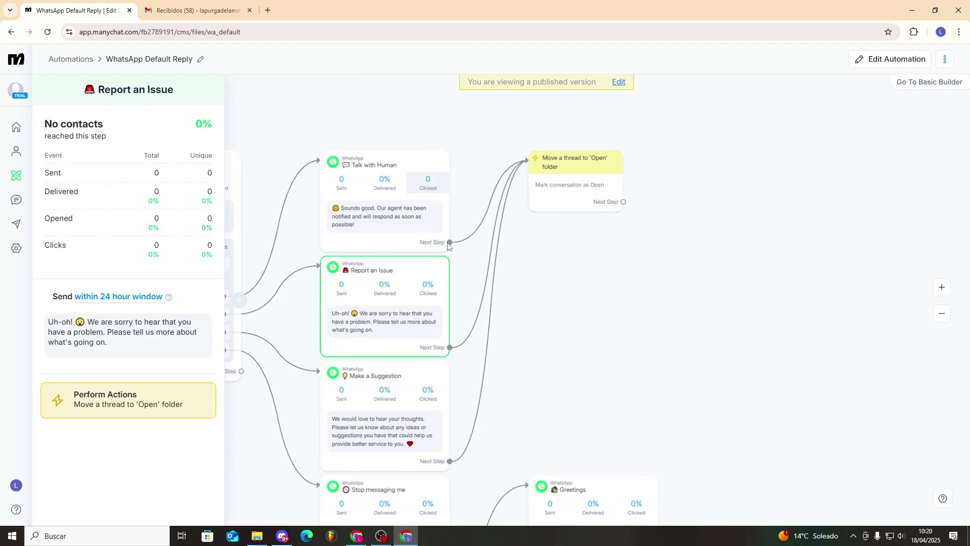
left_click(573, 166)
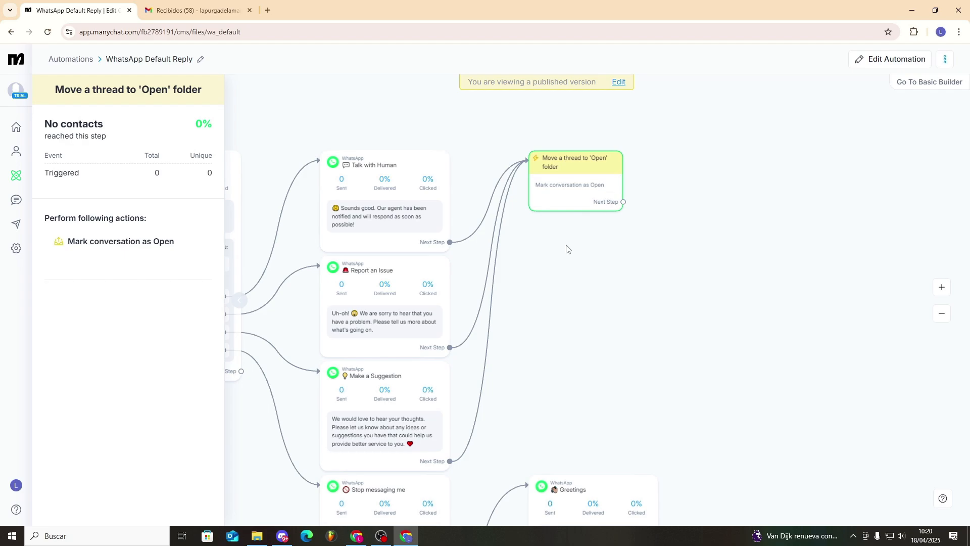
Review the whole default reply flow from its trigger through the service menu to the reply branches.
scroll(566, 249, "down", 3)
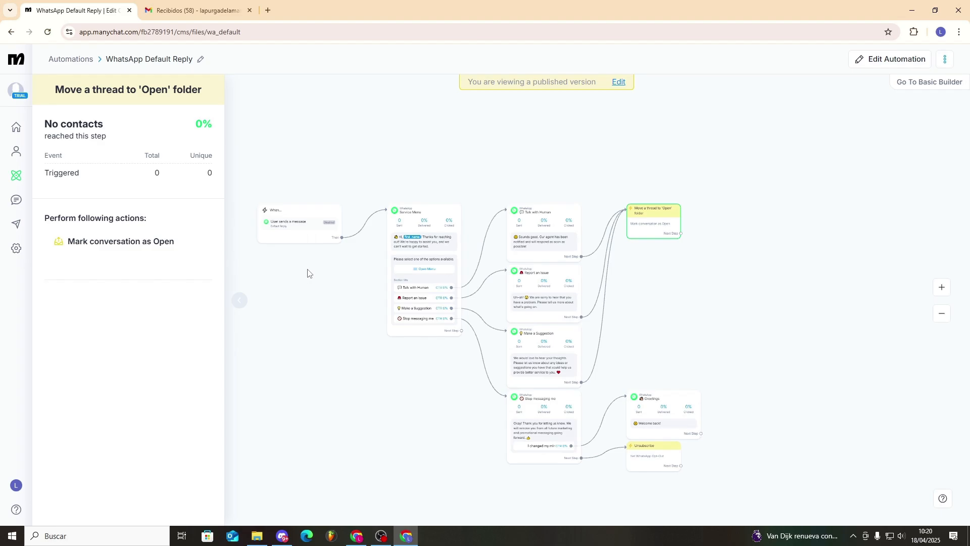
scroll(308, 272, "up", 5)
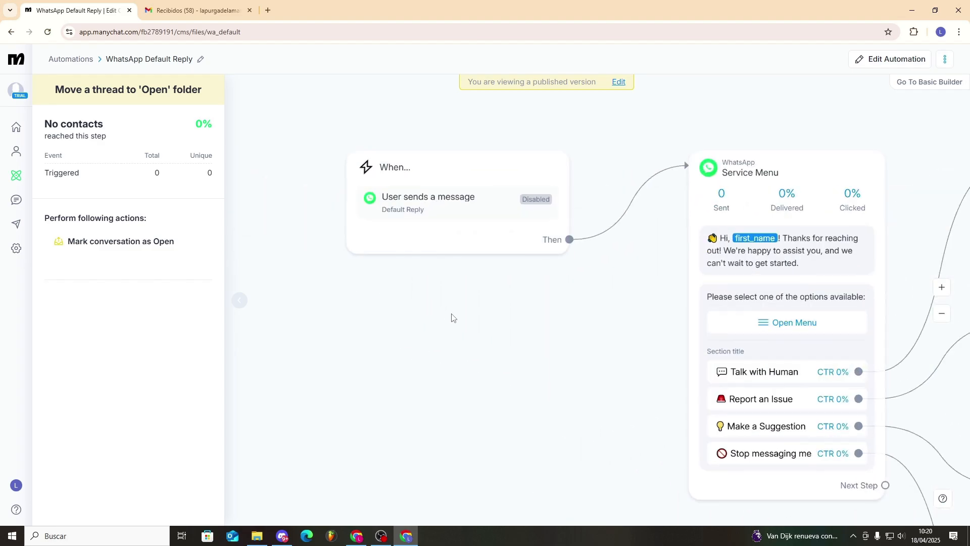
scroll(453, 315, "down", 5)
left_click_drag(571, 369, 444, 305)
left_click_drag(836, 348, 753, 305)
scroll(753, 305, "down", 1)
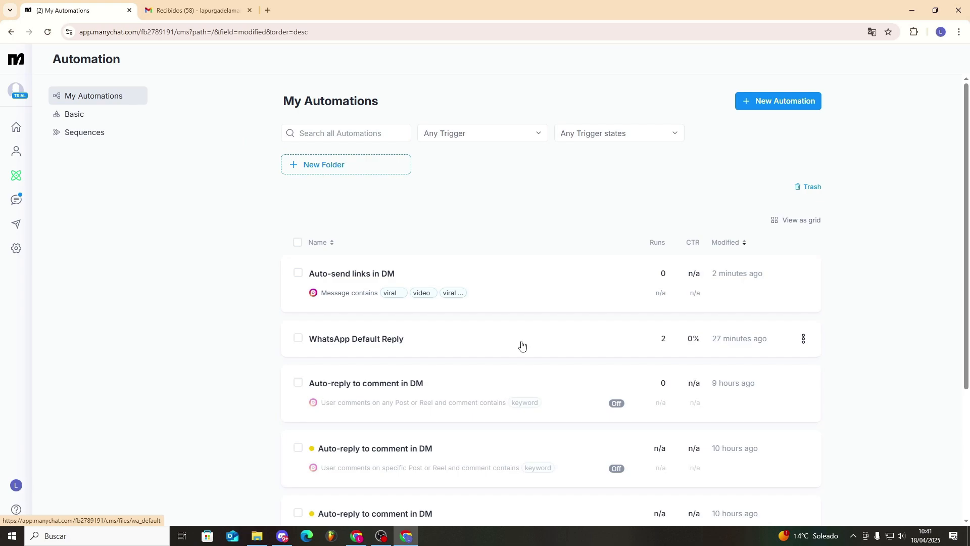
Open the WhatsApp Default Reply automation from My Automations and show its trigger settings.
left_click(493, 343)
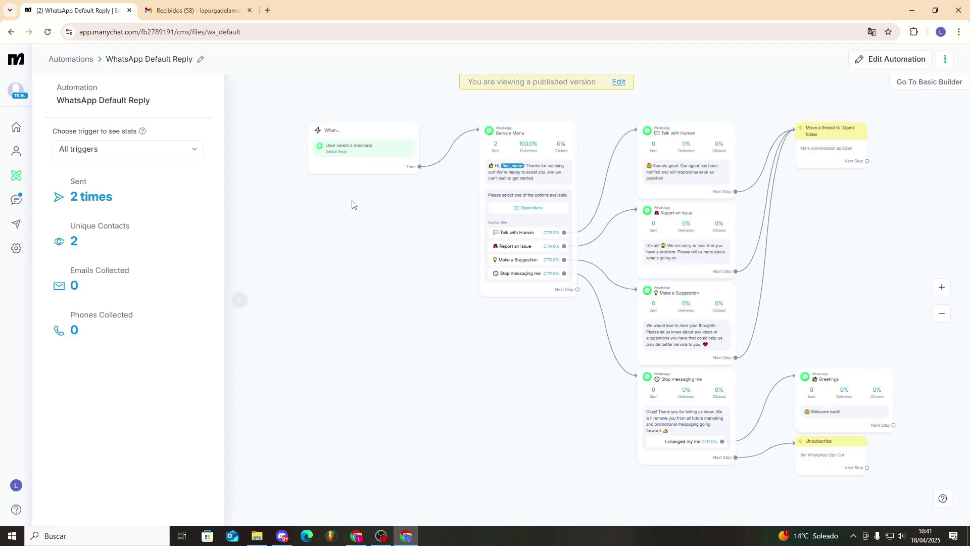
left_click(353, 136)
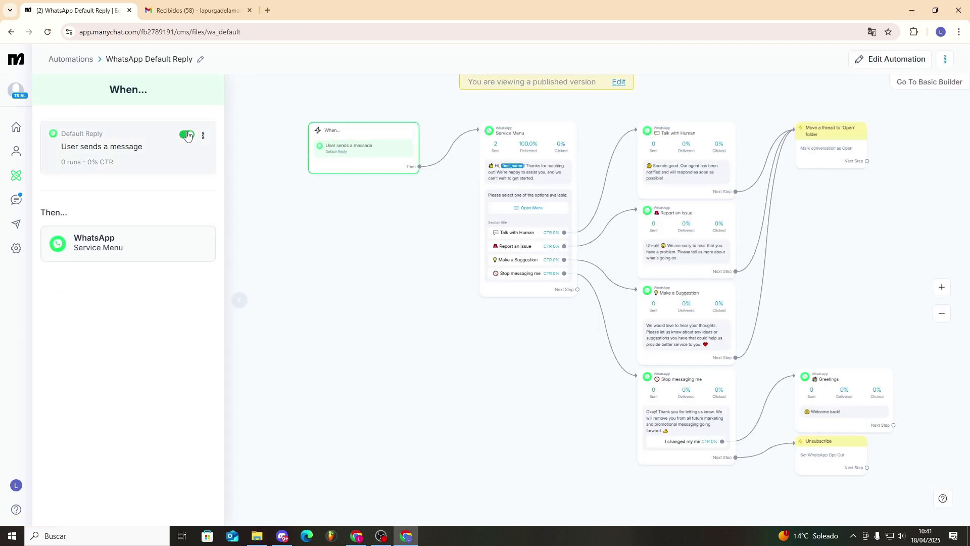
Disable the Default Reply trigger of the WhatsApp automation, check the flow, and enable the trigger again.
left_click(186, 135)
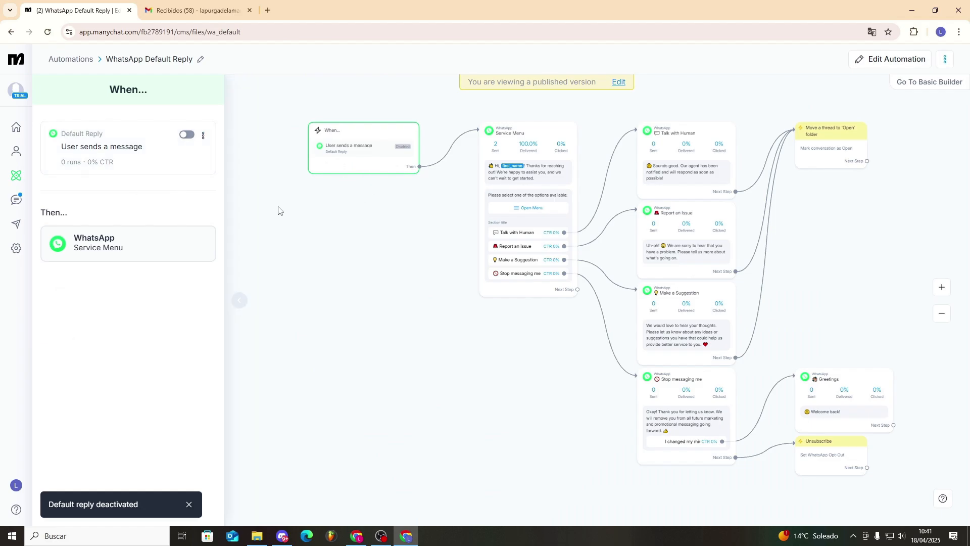
scroll(379, 129, "up", 5)
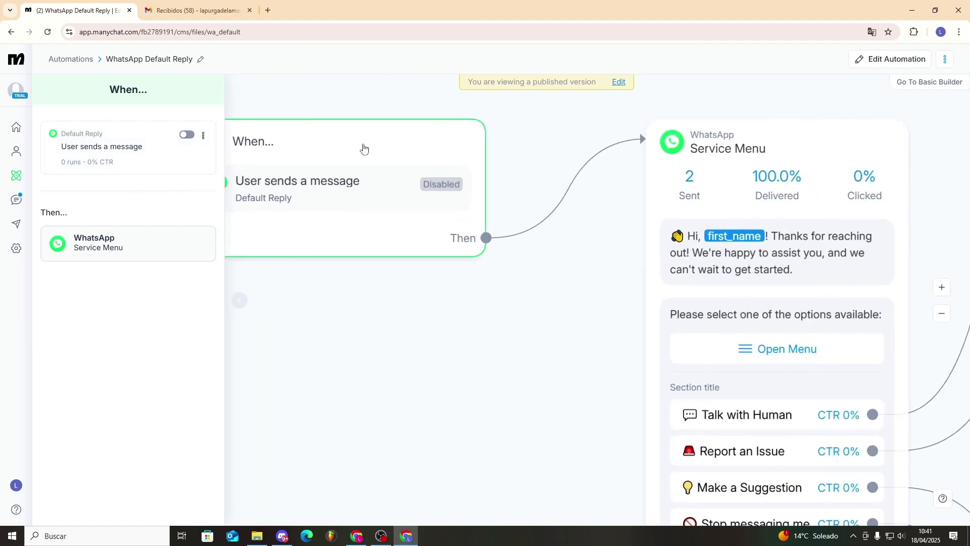
left_click_drag(355, 334, 405, 330)
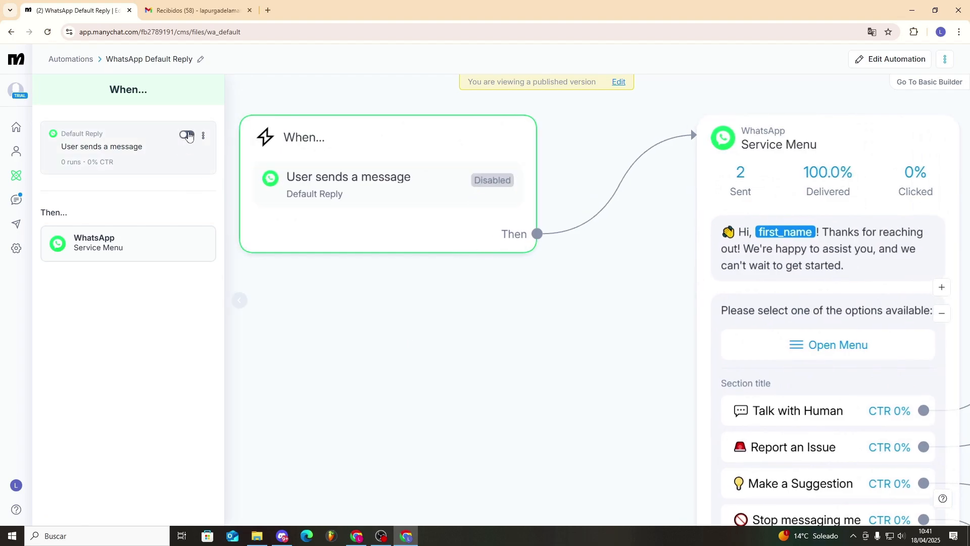
left_click(188, 135)
scroll(418, 288, "down", 5)
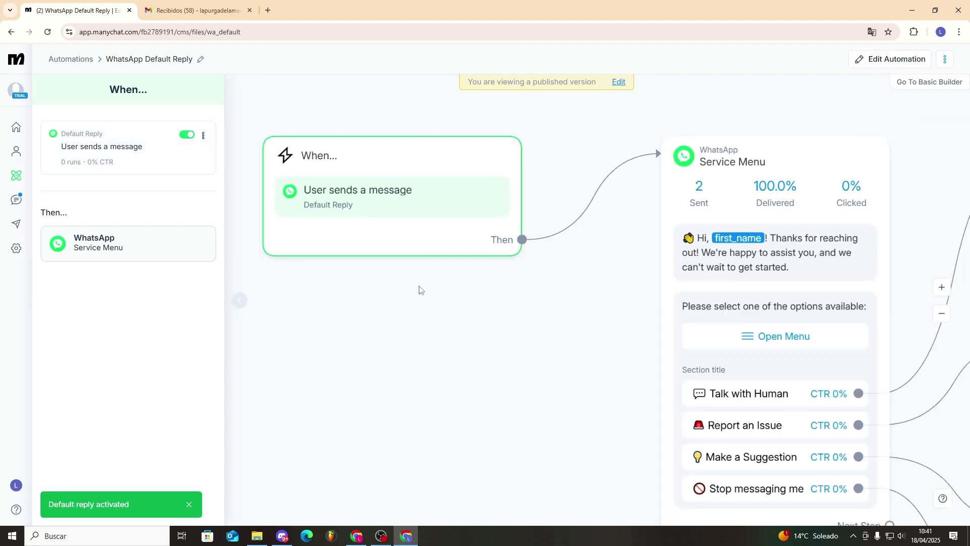
left_click_drag(413, 329, 302, 302)
scroll(318, 308, "down", 3)
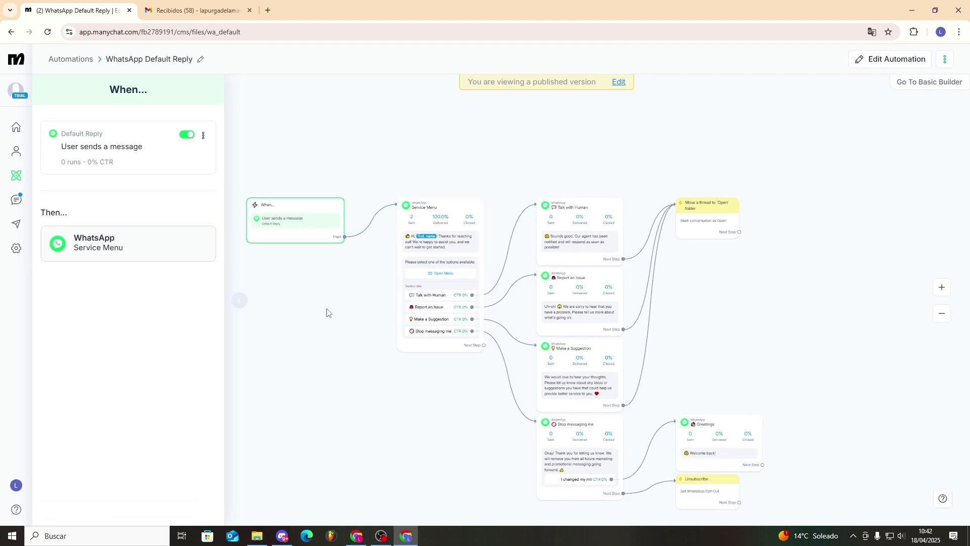
Open Live Chat and read through the Instagram conversation that starts with the keyword "Viral".
left_click(29, 182)
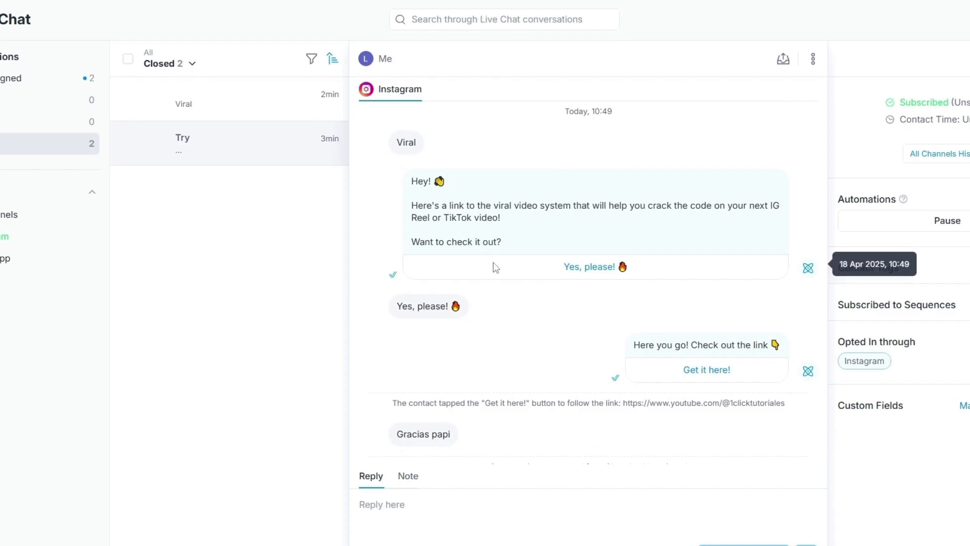
scroll(561, 326, "down", 2)
scroll(586, 333, "up", 2)
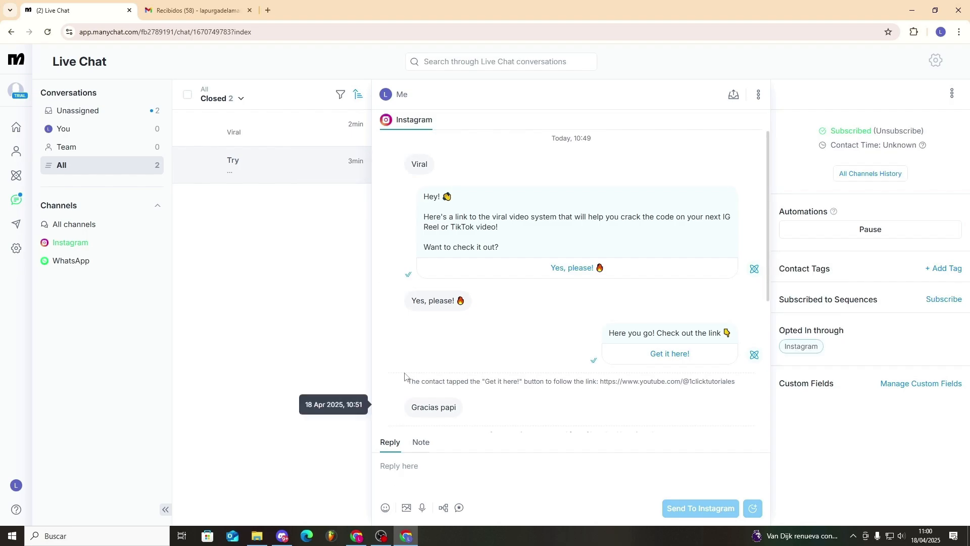
scroll(396, 347, "down", 5)
scroll(522, 274, "up", 5)
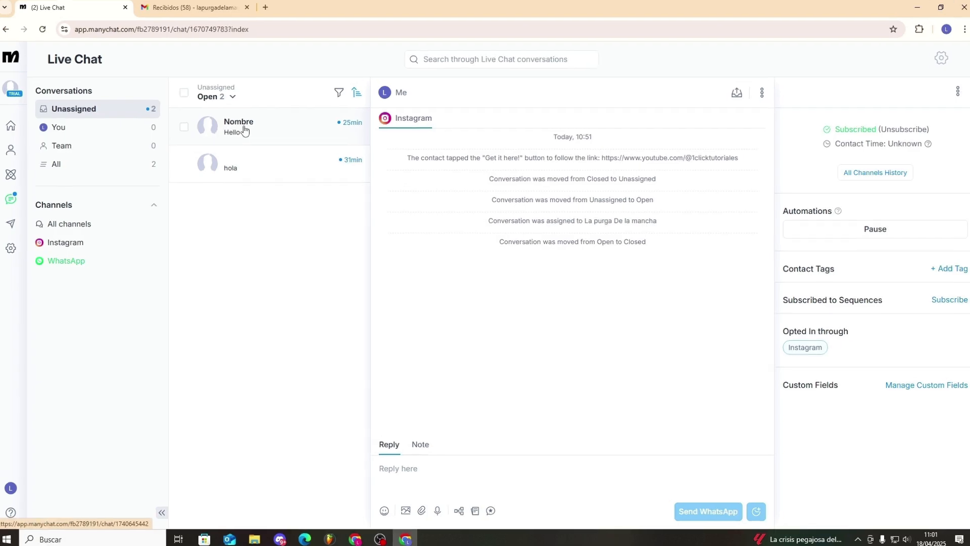
Open the unassigned WhatsApp conversation starting with "Hello", review the bot's replies to the menu choices, and list all conversations.
left_click(244, 131)
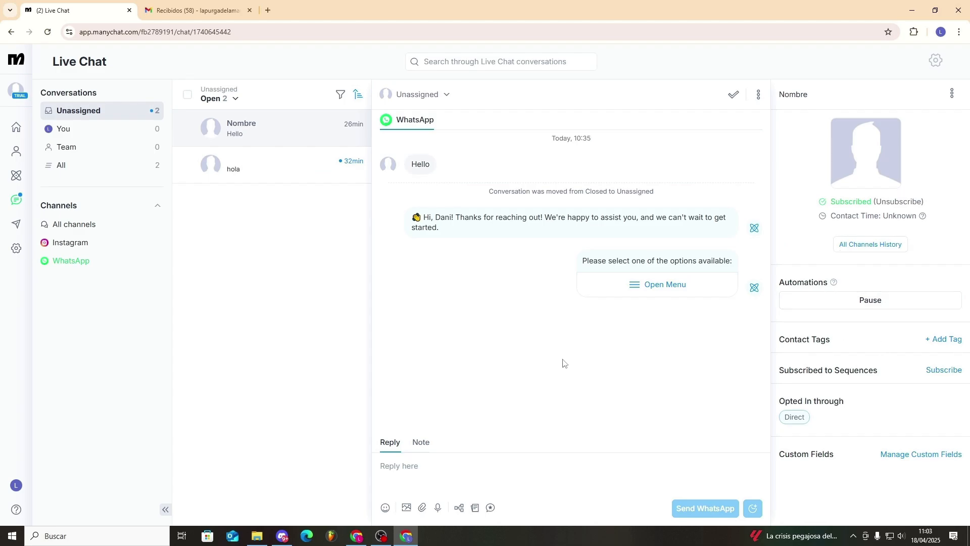
left_click(933, 375)
left_click(799, 390)
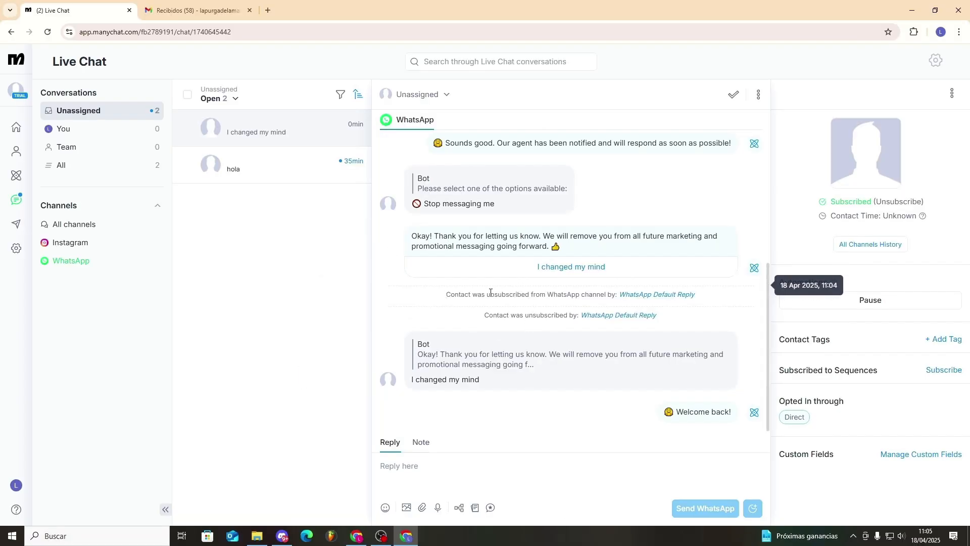
scroll(487, 298, "up", 2)
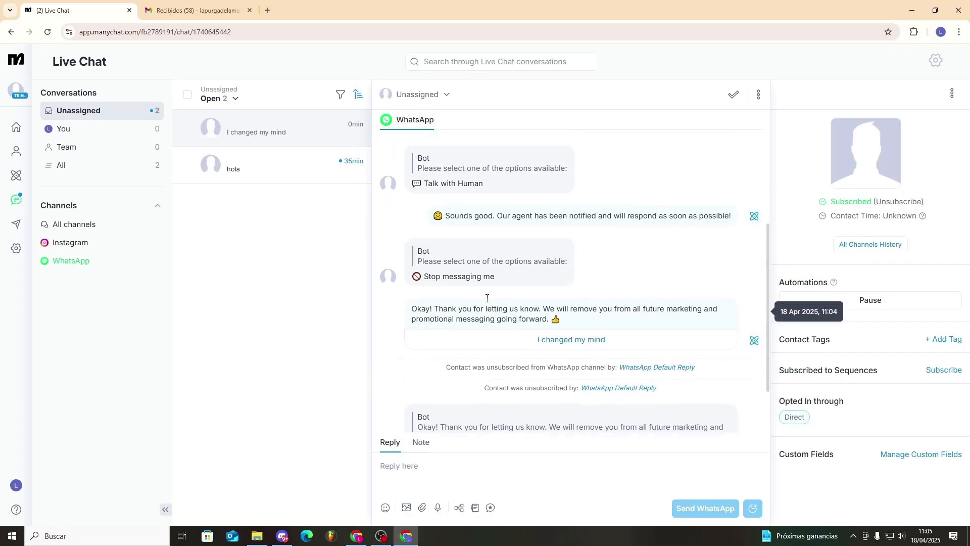
scroll(487, 298, "up", 1)
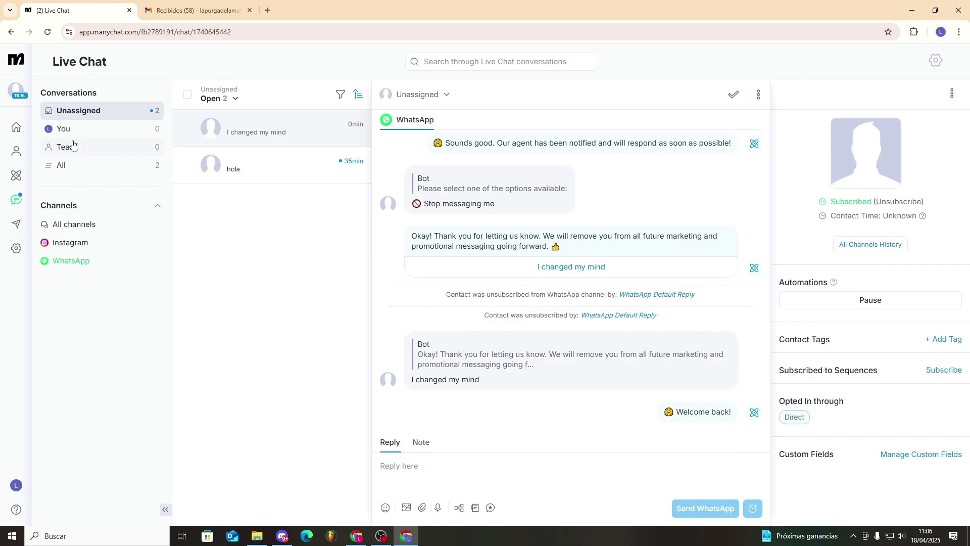
left_click(63, 165)
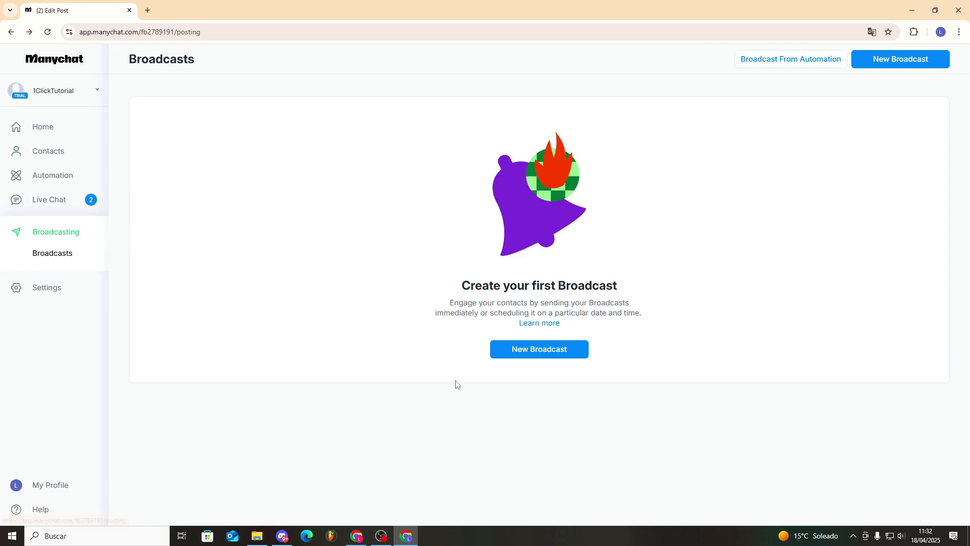
Create a new broadcast that starts with Email and view its "You send a Broadcast" trigger.
left_click(530, 355)
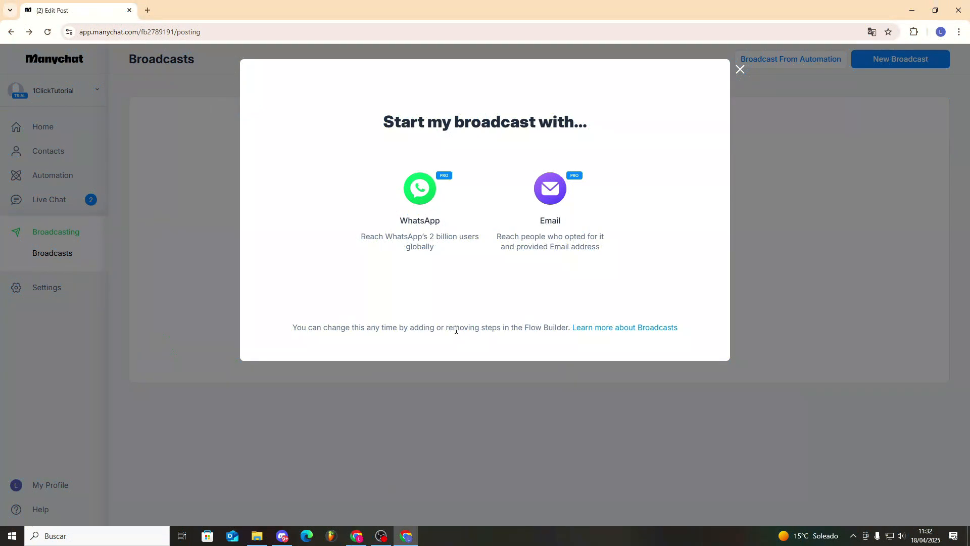
left_click(569, 202)
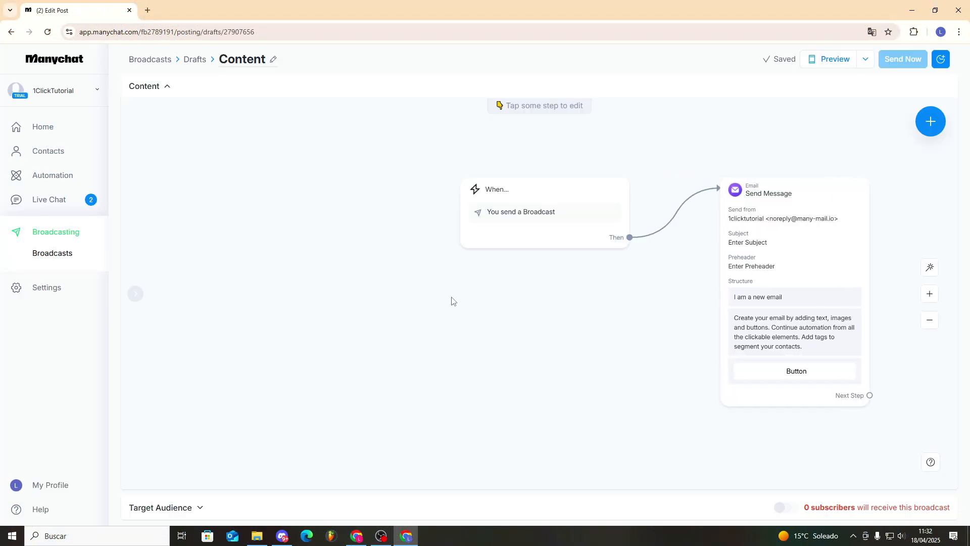
left_click_drag(414, 141, 226, 182)
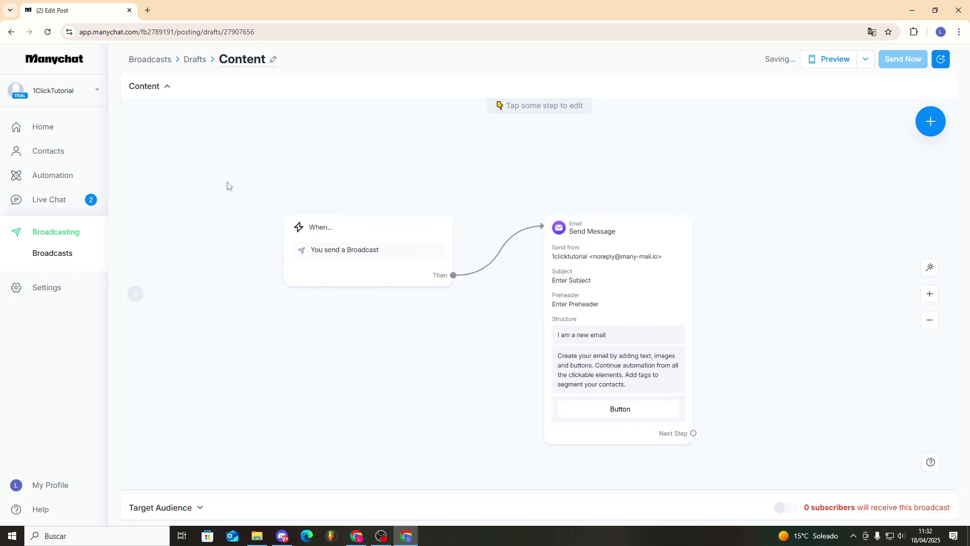
left_click(399, 234)
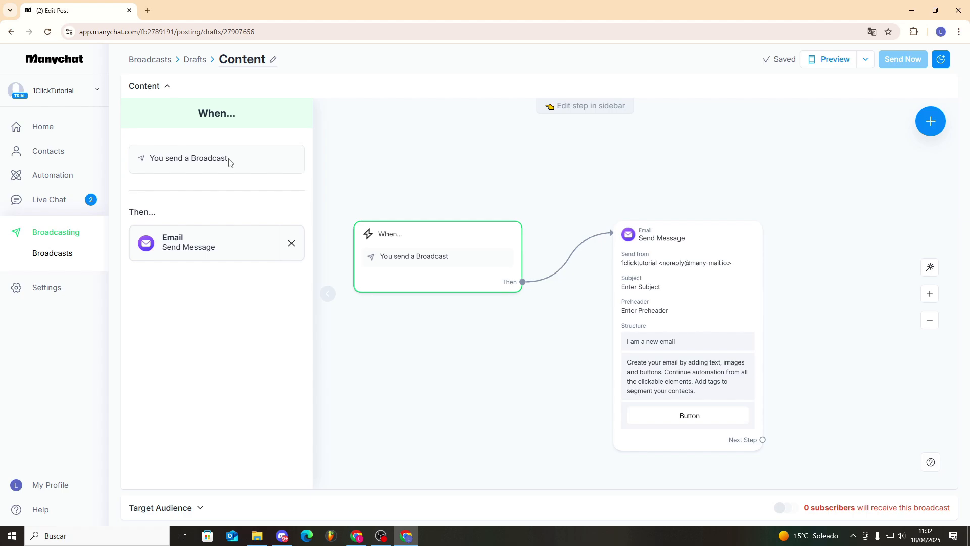
left_click(523, 339)
Set the broadcast email's subject to "Hello" and its preheader to "try".
left_click(664, 291)
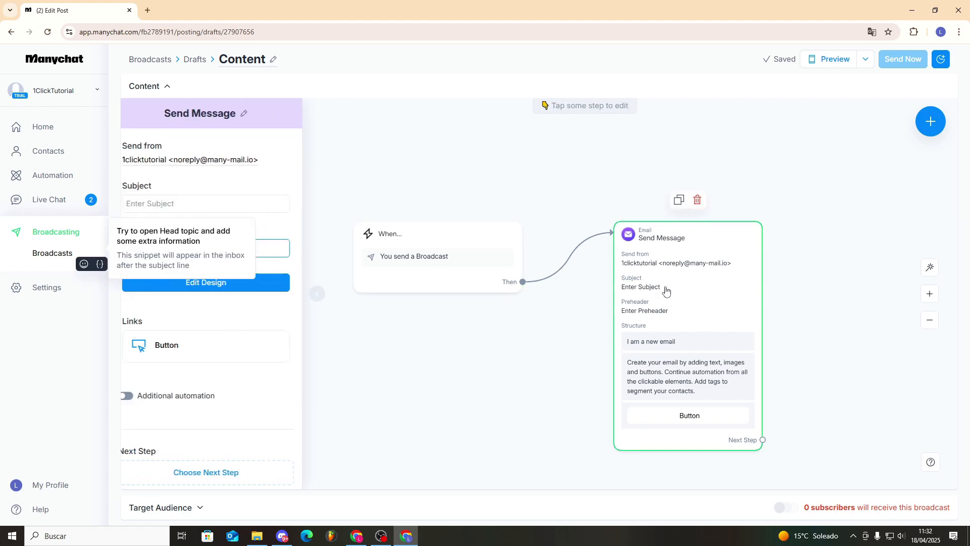
left_click(211, 203)
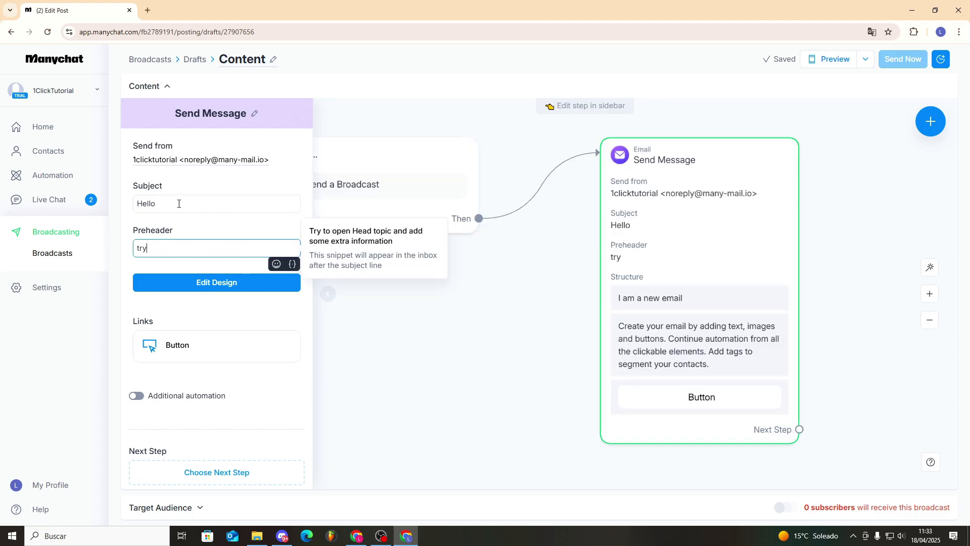
left_click(315, 294)
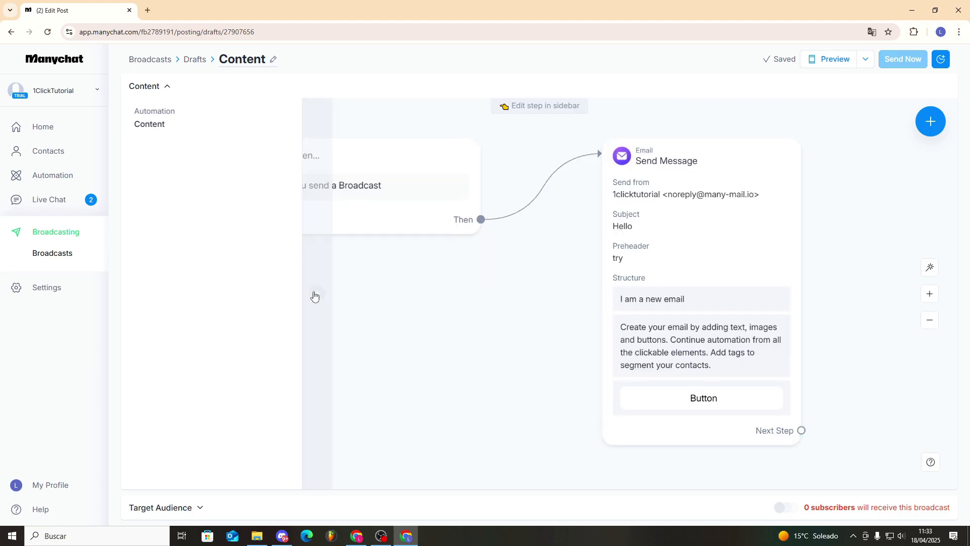
left_click(136, 293)
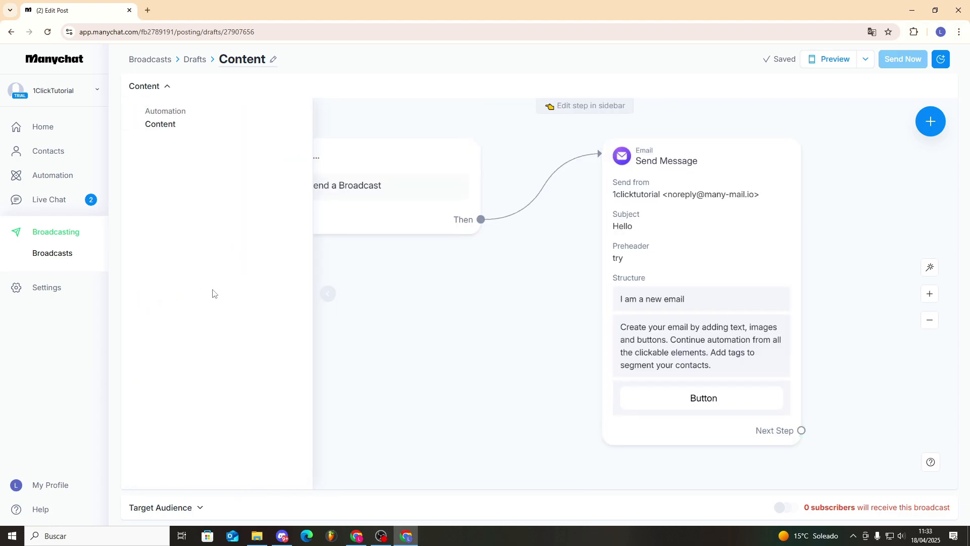
Open the email's design and inspect the settings of its body text, button and title blocks.
left_click(677, 281)
left_click(216, 283)
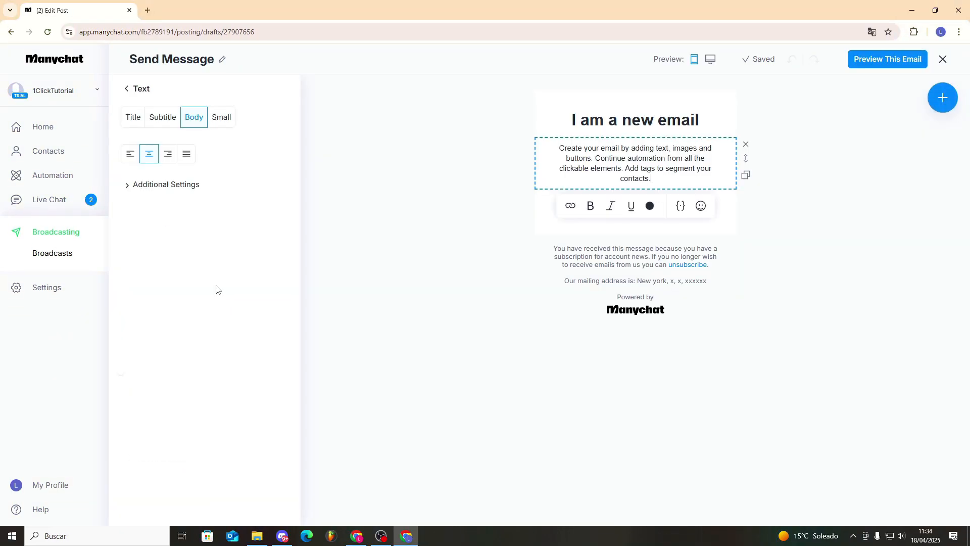
left_click_drag(673, 181, 550, 141)
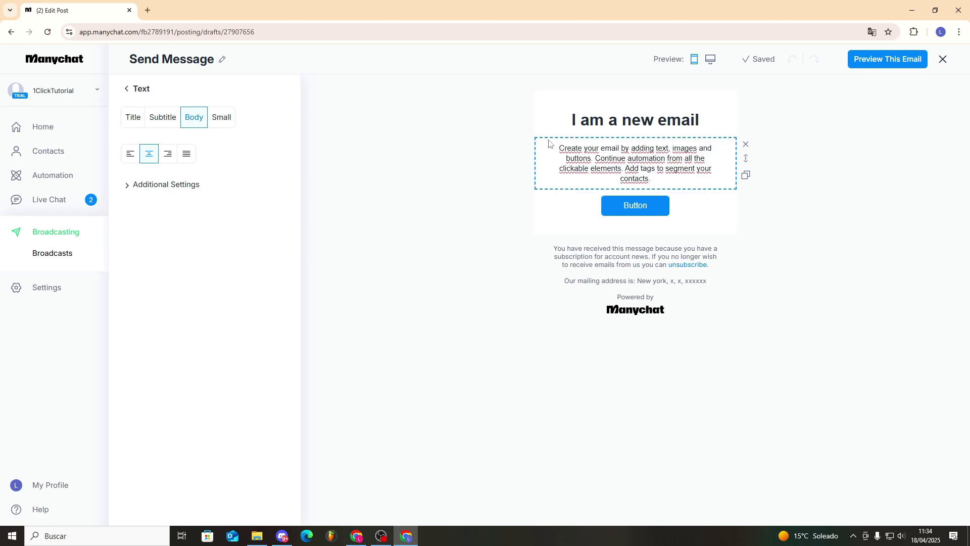
left_click(570, 212)
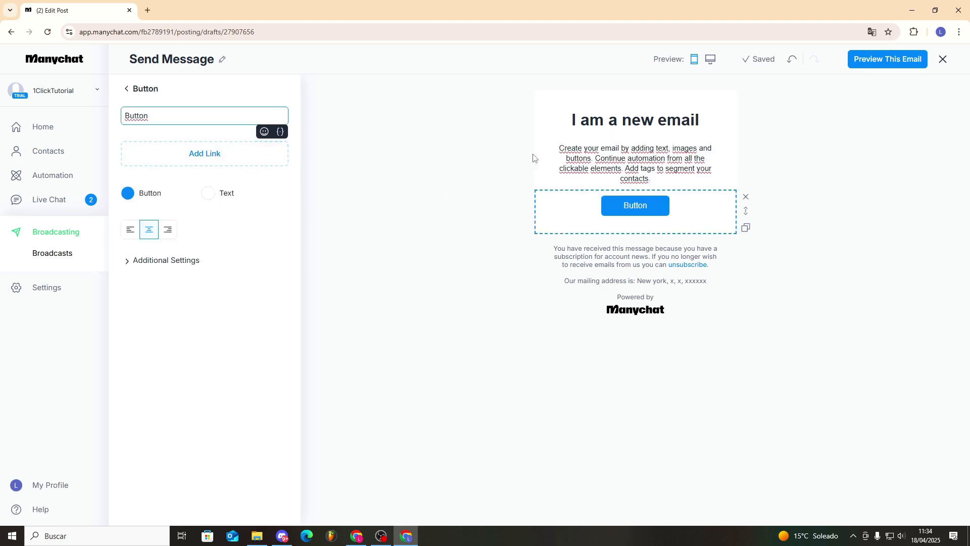
left_click(560, 129)
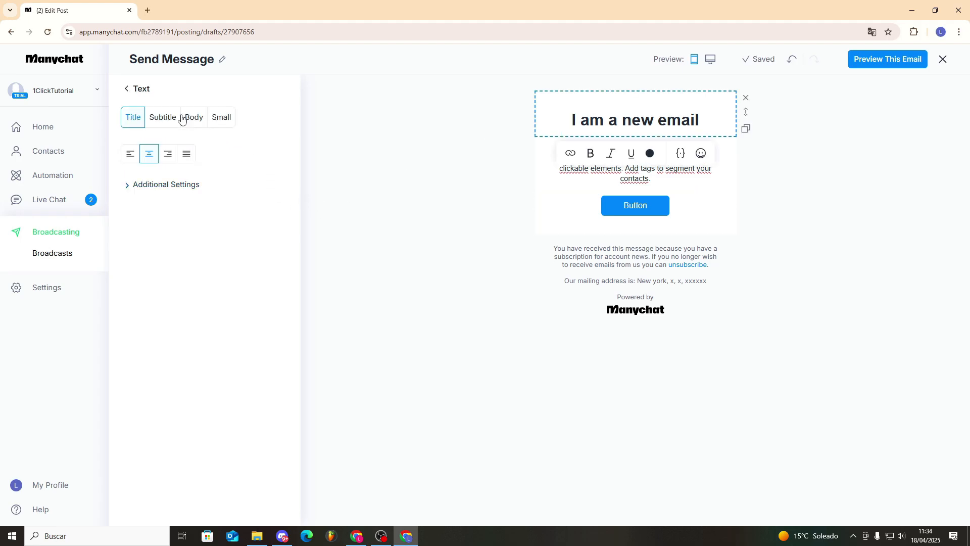
left_click(127, 89)
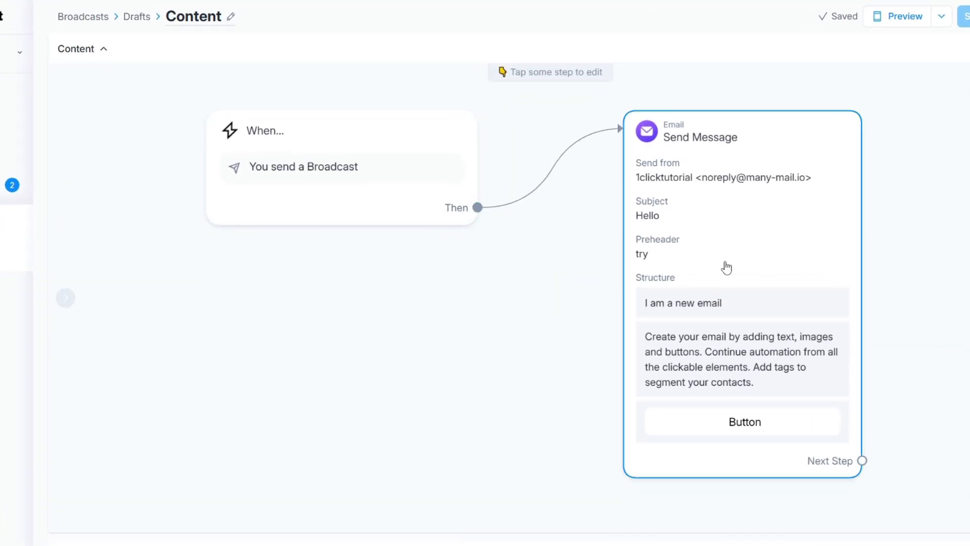
left_click(726, 266)
left_click(177, 308)
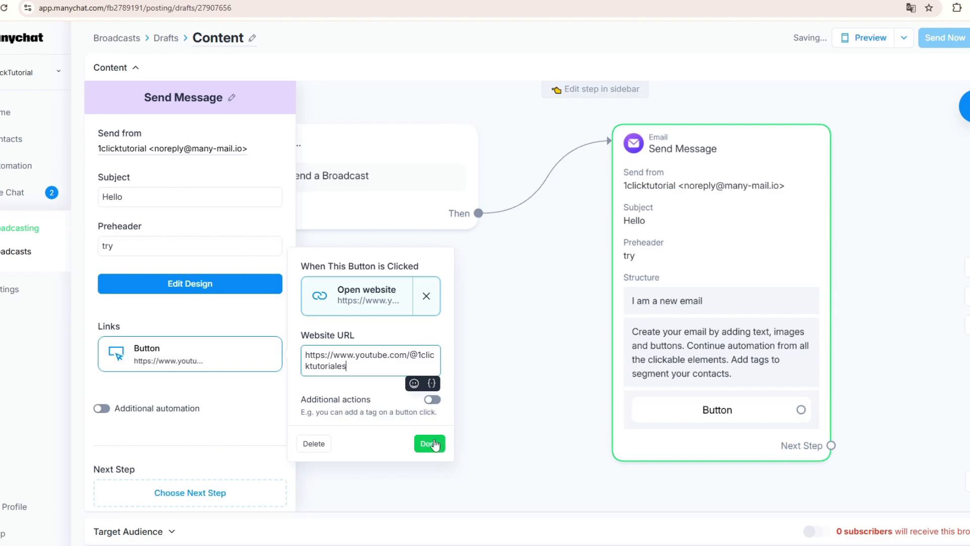
left_click(433, 427)
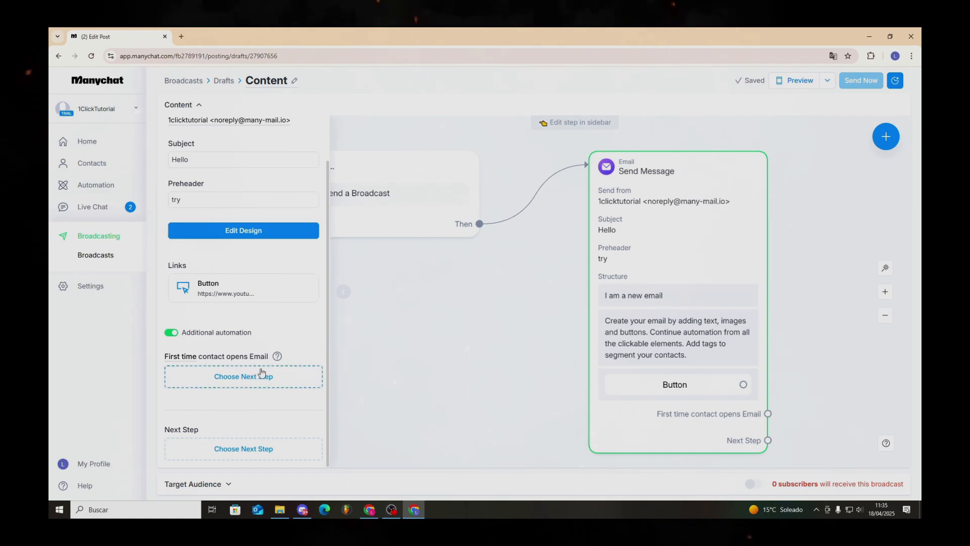
Add a Perform Actions step for the first time a contact opens the email and open it for editing.
left_click(243, 376)
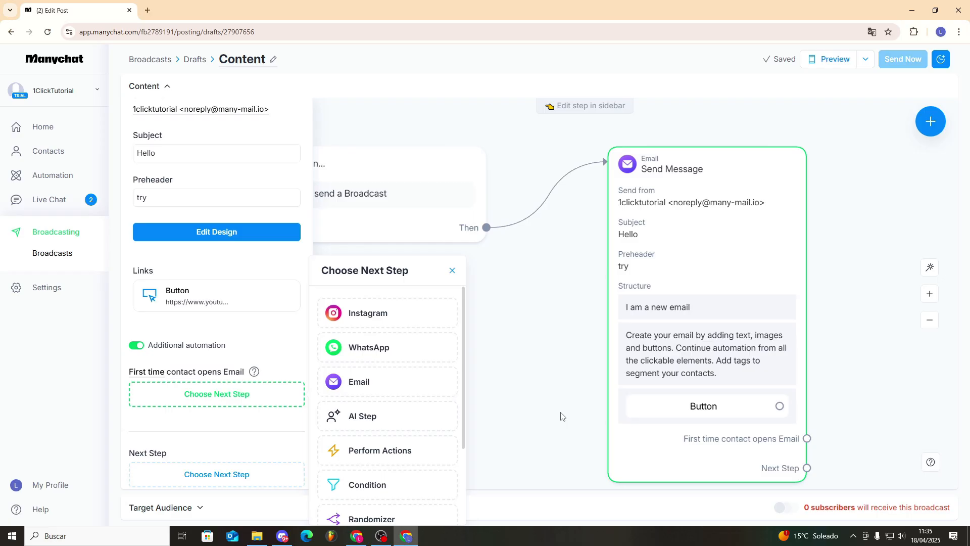
left_click(427, 456)
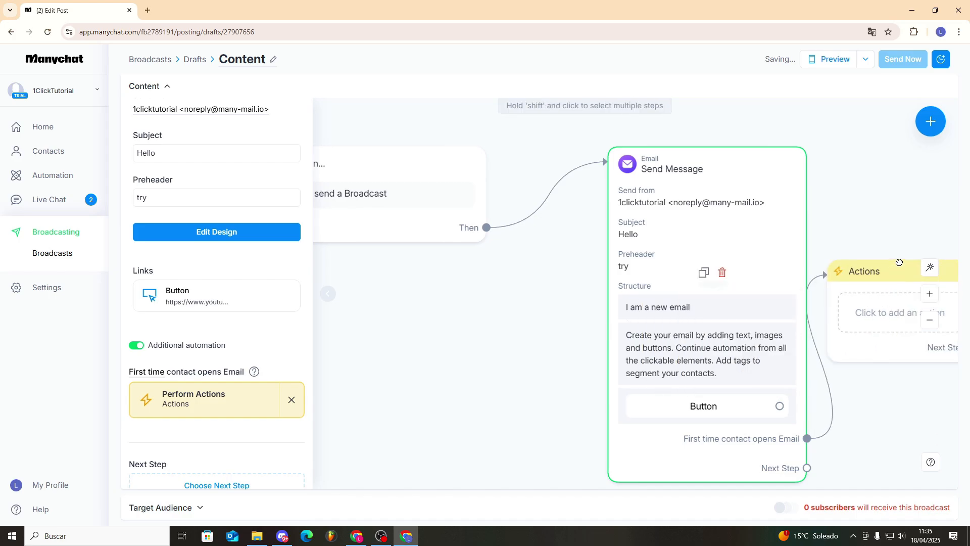
left_click(888, 305)
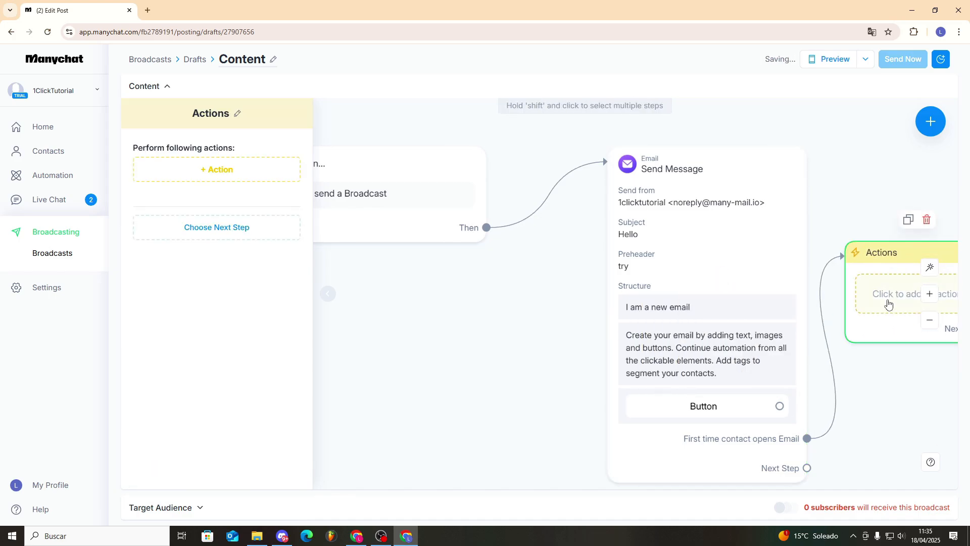
Add an Add Tag action to the Actions step with a new tag named "Suscriptor".
left_click(239, 174)
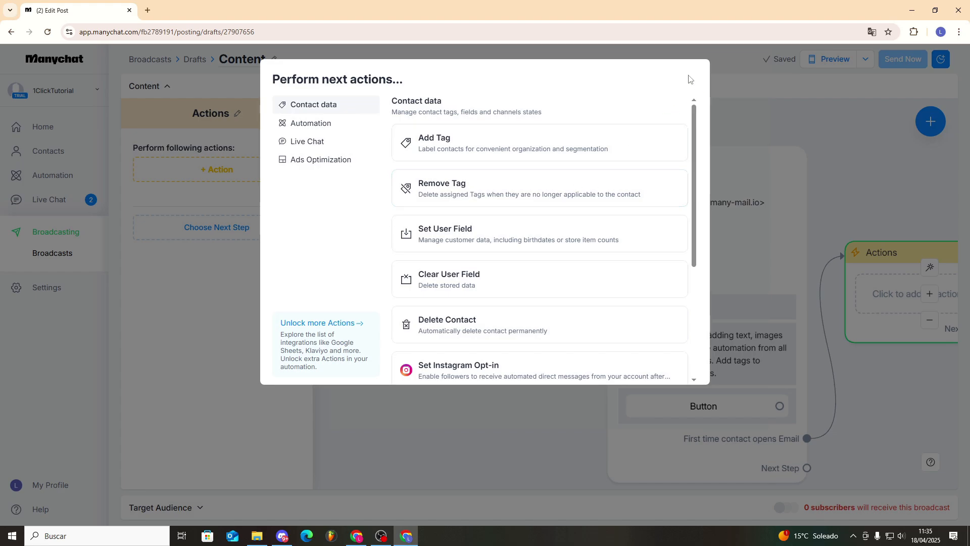
left_click(611, 151)
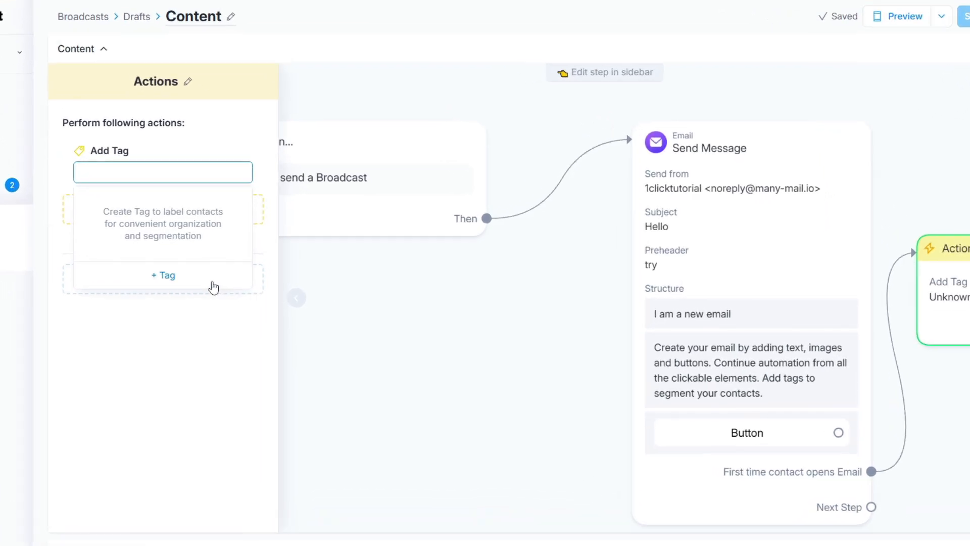
left_click(216, 274)
type("Suscriptor")
left_click(580, 243)
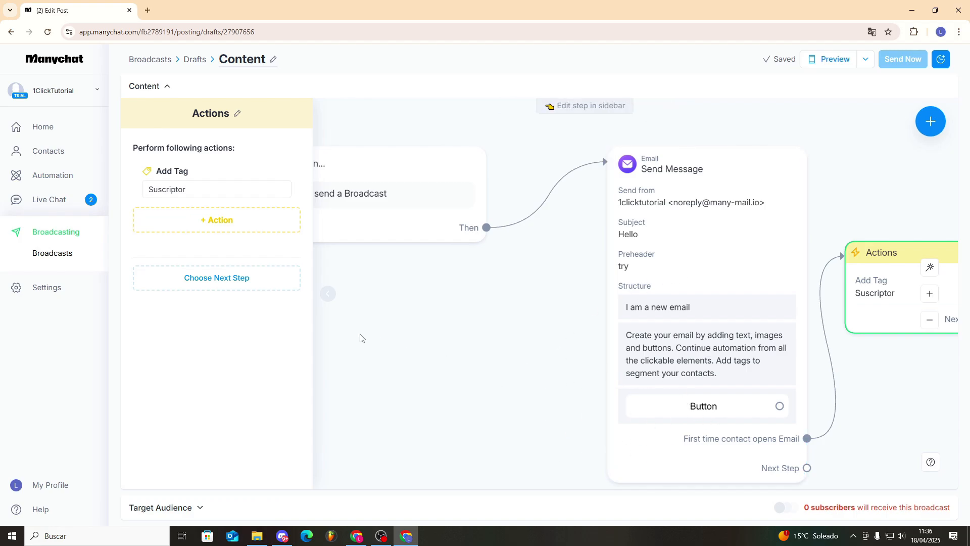
Move the existing Actions step up and connect the email's button to a new Actions step that adds a new tag named "Client".
left_click_drag(890, 260, 888, 209)
left_click_drag(779, 405, 855, 353)
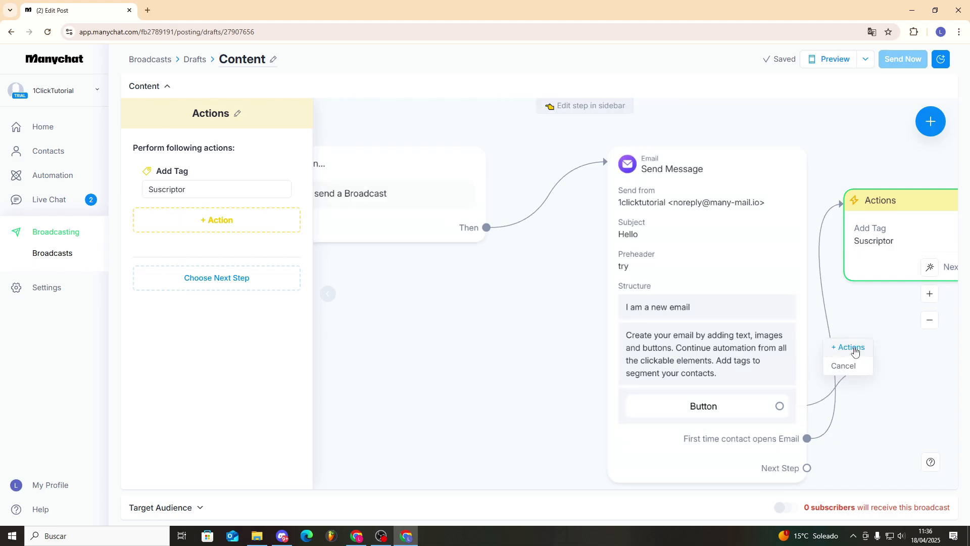
left_click(854, 352)
left_click(241, 172)
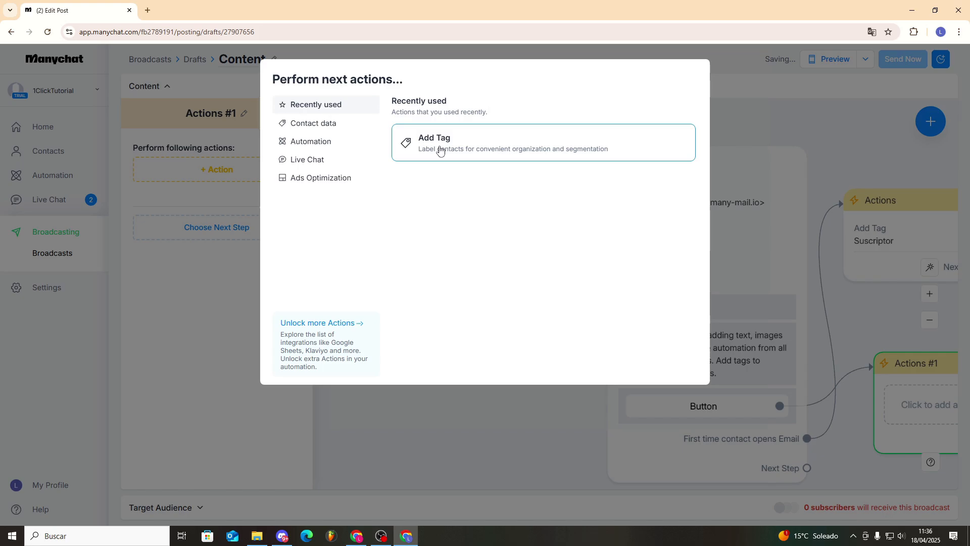
left_click(440, 146)
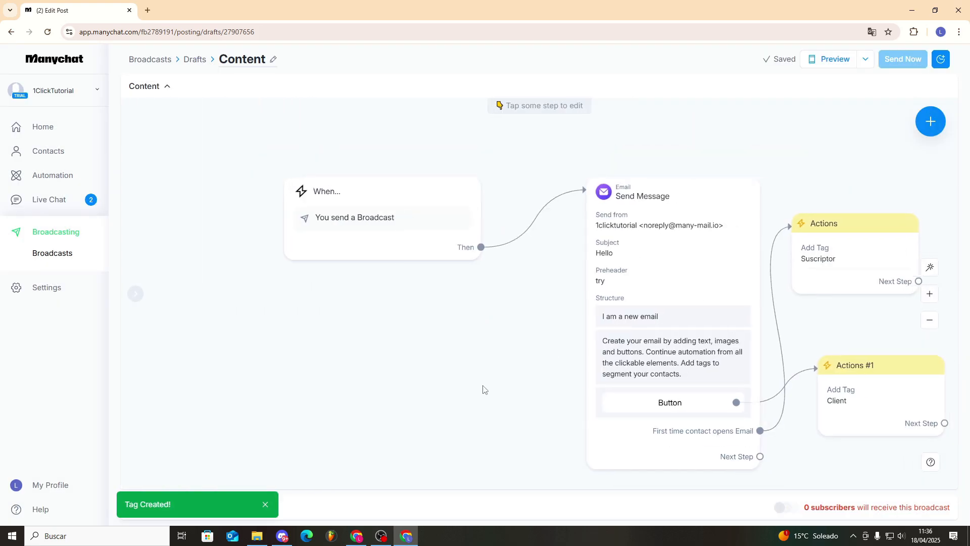
left_click_drag(485, 389, 421, 369)
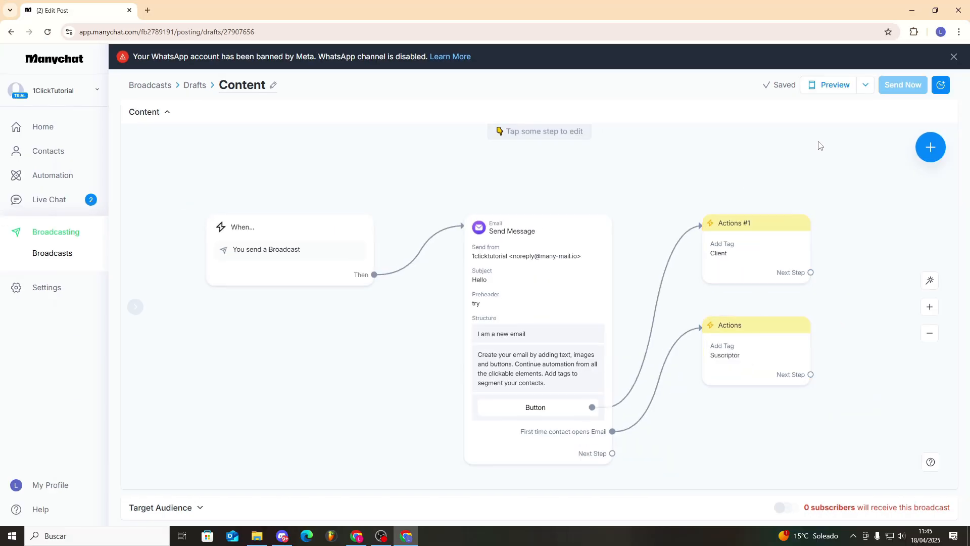
Check the broadcast's scheduling options, then leave them for the Broadcasting section.
left_click(940, 84)
left_click(611, 72)
left_click(73, 227)
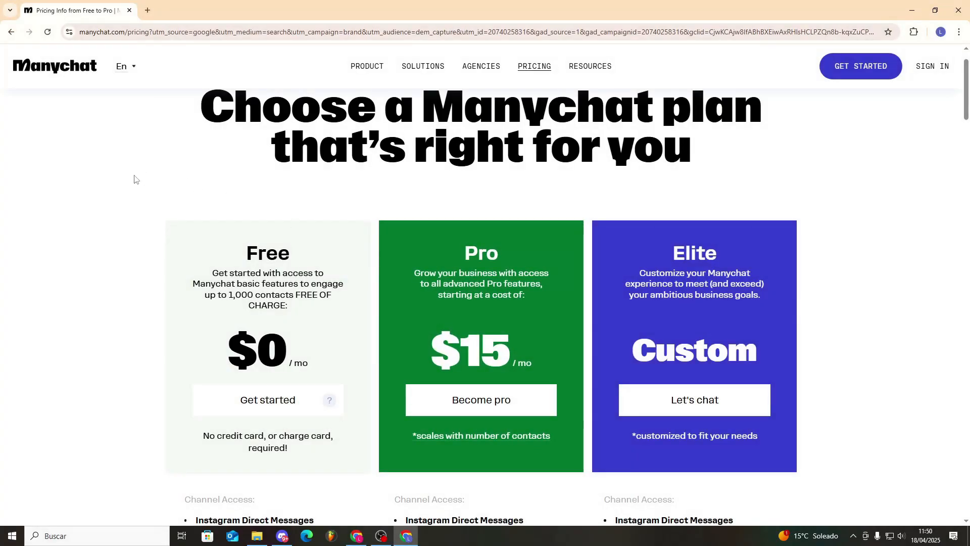
Compare the plans on the Manychat pricing page and examine the Free plan's channel access and key features.
scroll(135, 180, "up", 1)
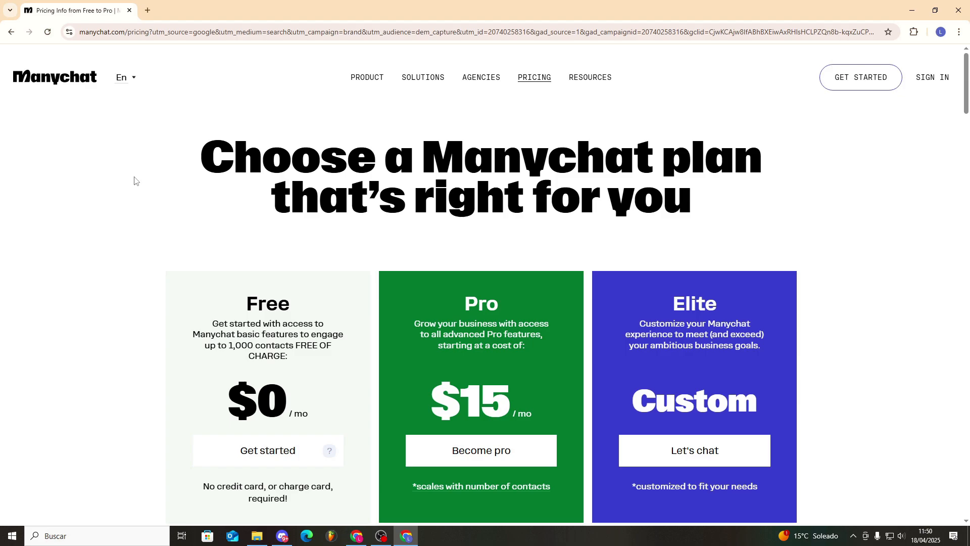
scroll(134, 180, "down", 3)
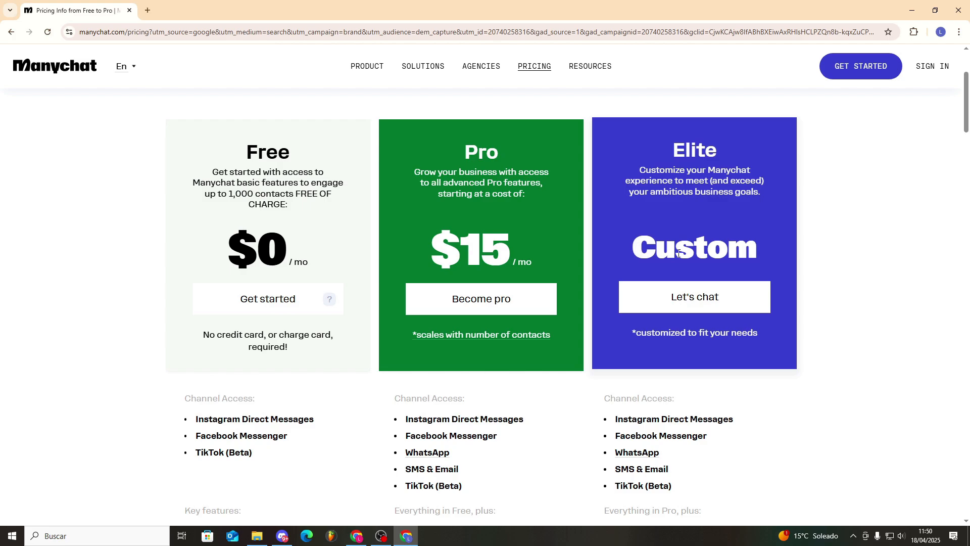
scroll(774, 261, "down", 2)
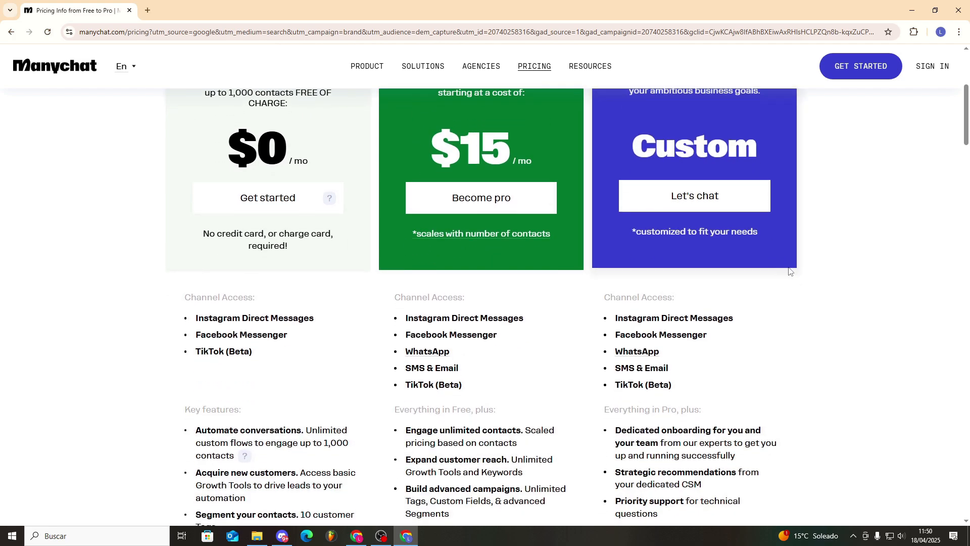
scroll(790, 271, "up", 3)
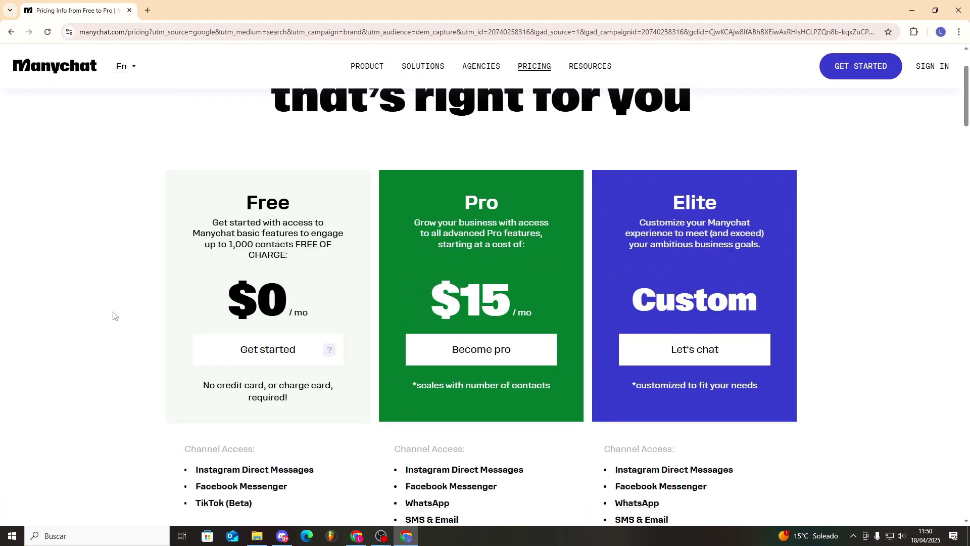
scroll(113, 316, "down", 2)
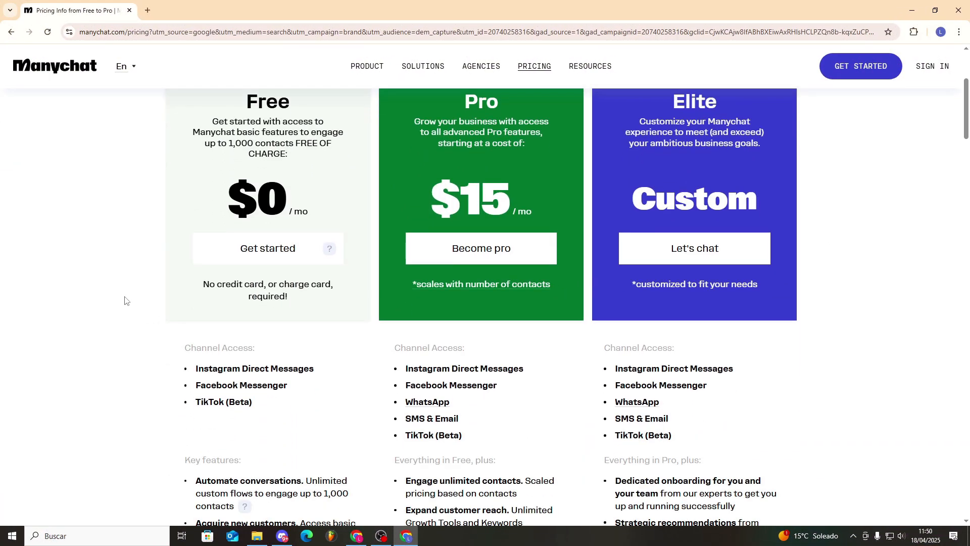
left_click_drag(301, 389, 197, 387)
left_click(297, 403)
scroll(296, 402, "down", 3)
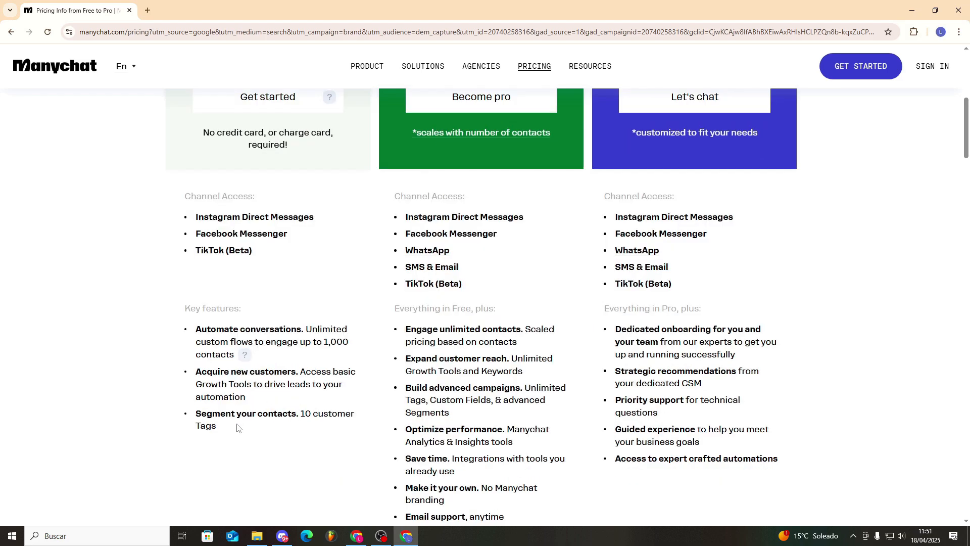
left_click_drag(268, 413, 353, 430)
left_click(353, 430)
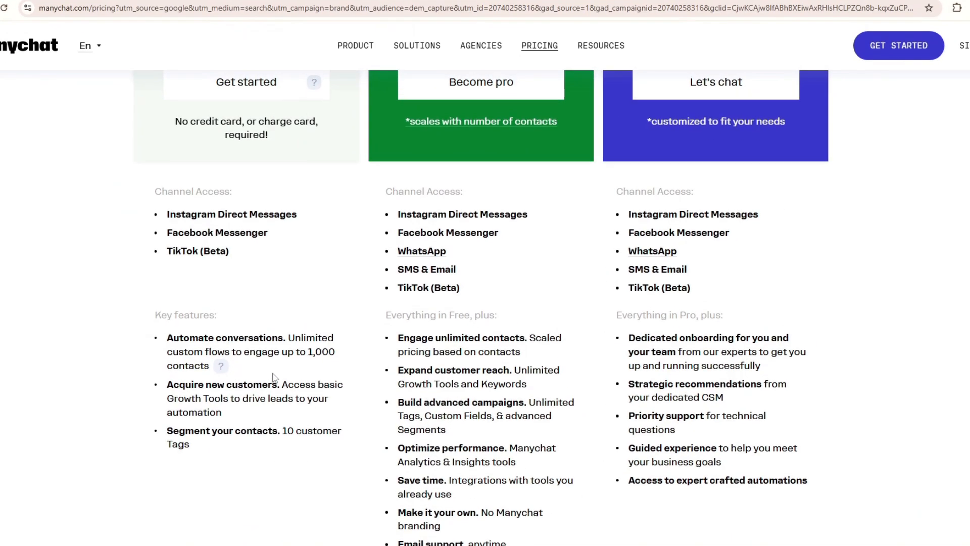
Examine the Pro plan's price, channel access and extra features, including the removal of Manychat branding.
scroll(317, 364, "up", 4)
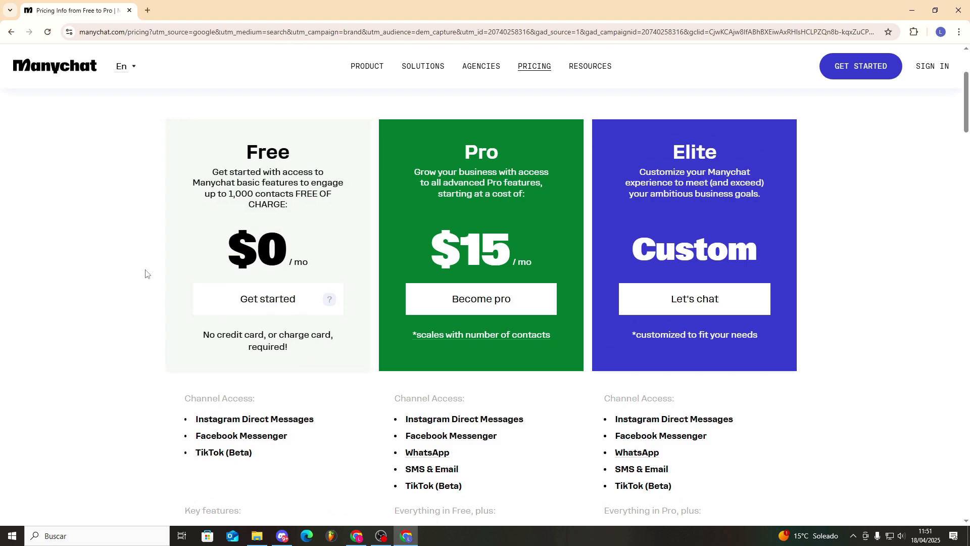
scroll(455, 248, "down", 2)
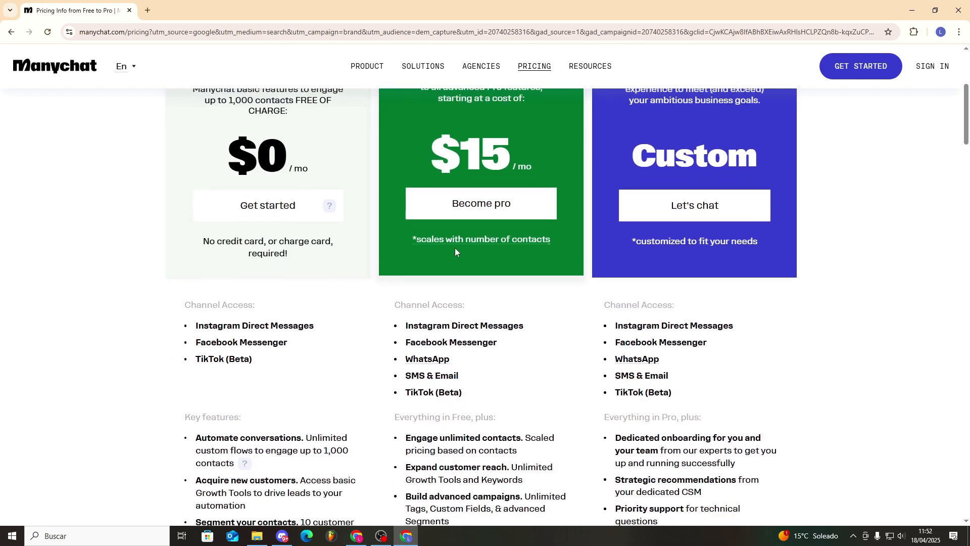
left_click_drag(407, 318, 488, 335)
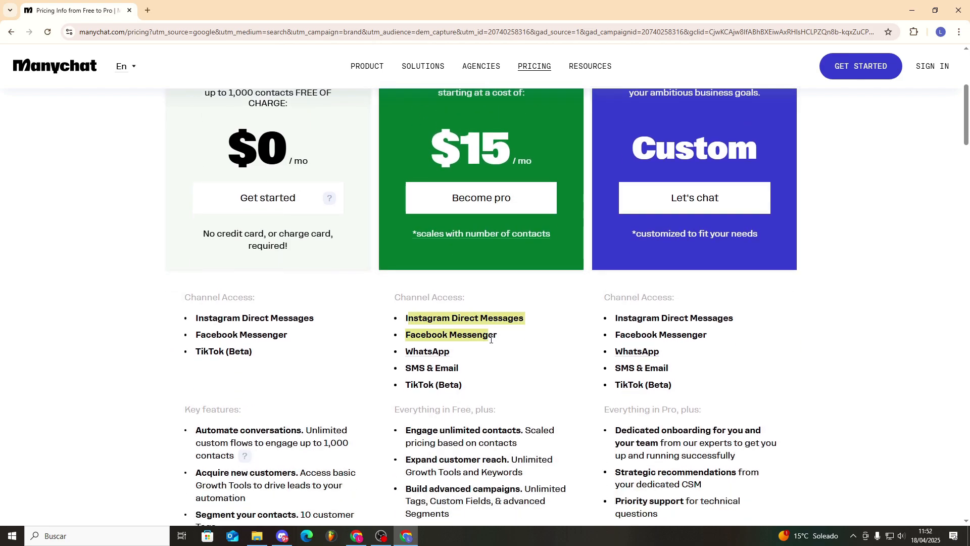
left_click(511, 344)
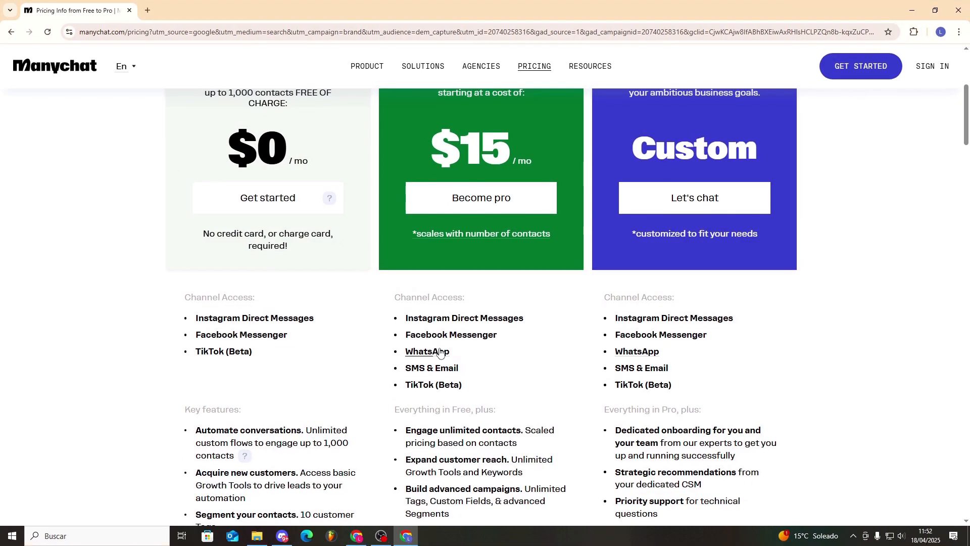
scroll(427, 379, "down", 2)
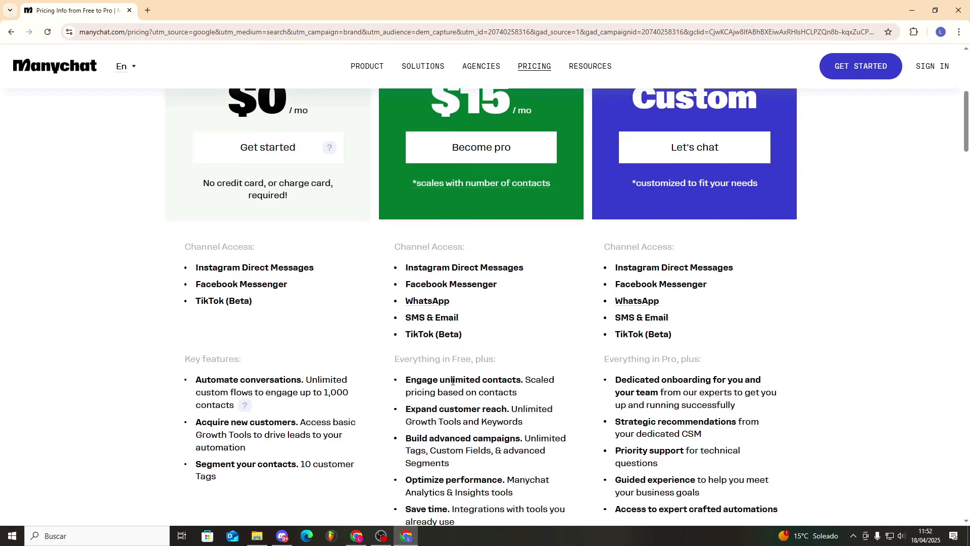
scroll(416, 387, "down", 1)
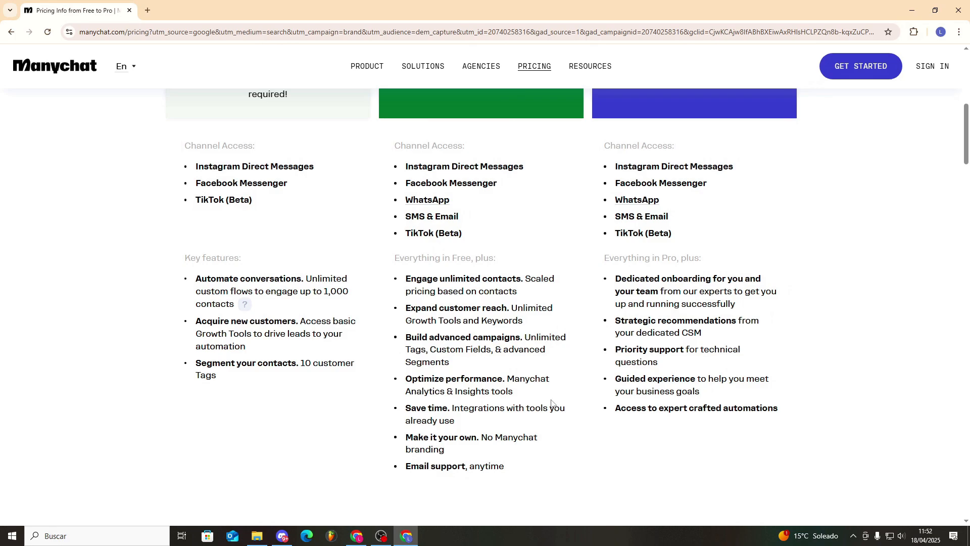
left_click_drag(481, 438, 510, 454)
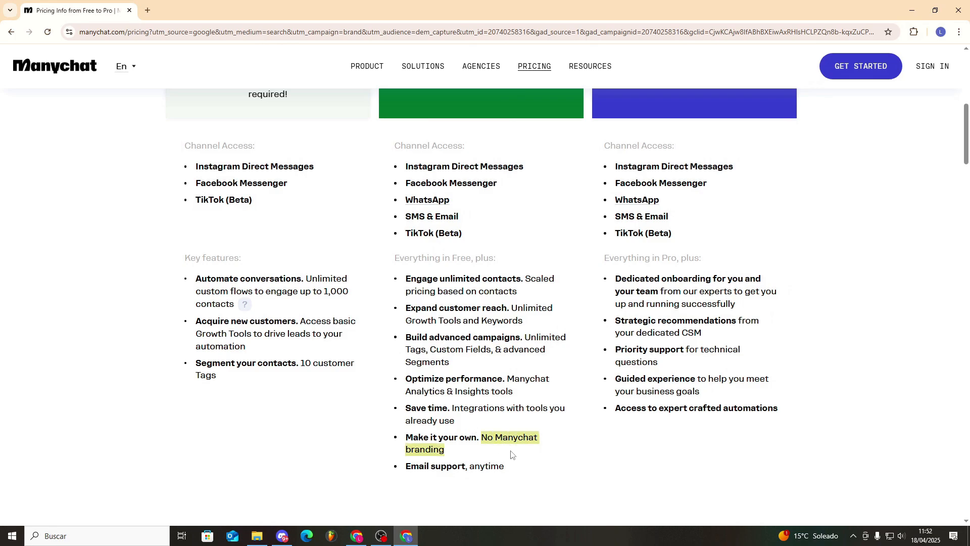
left_click(511, 453)
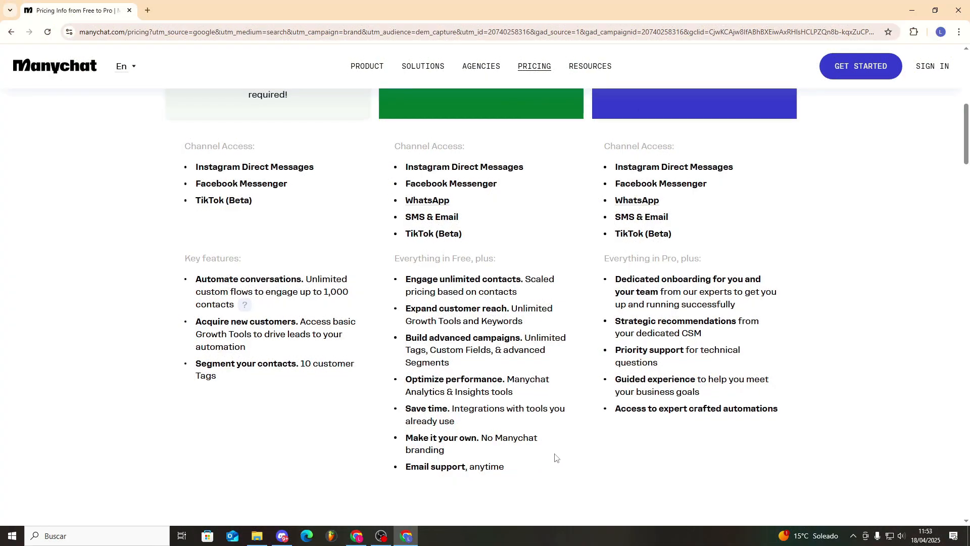
Examine the Elite plan's channel access and the features it adds to Pro.
scroll(556, 457, "up", 7)
scroll(778, 364, "down", 4)
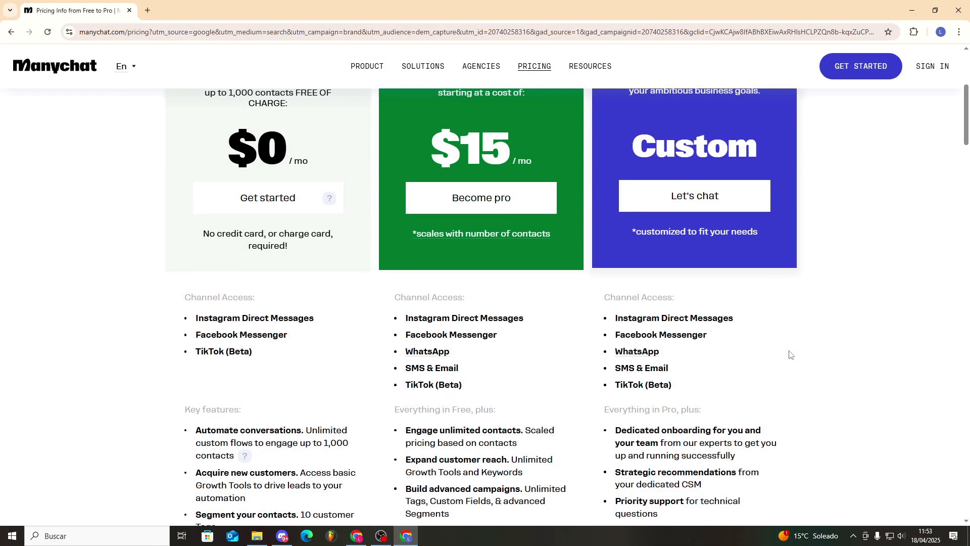
scroll(791, 355, "down", 2)
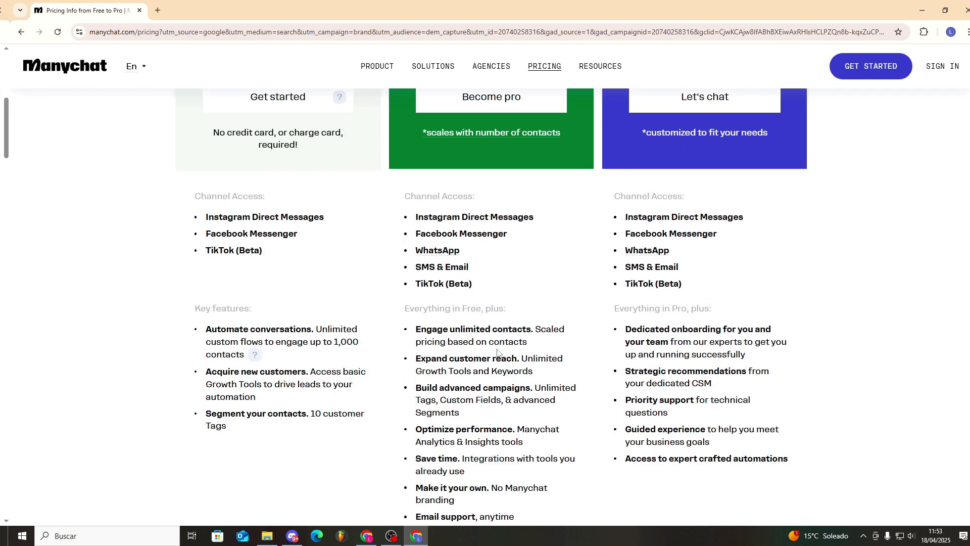
left_click_drag(625, 328, 785, 461)
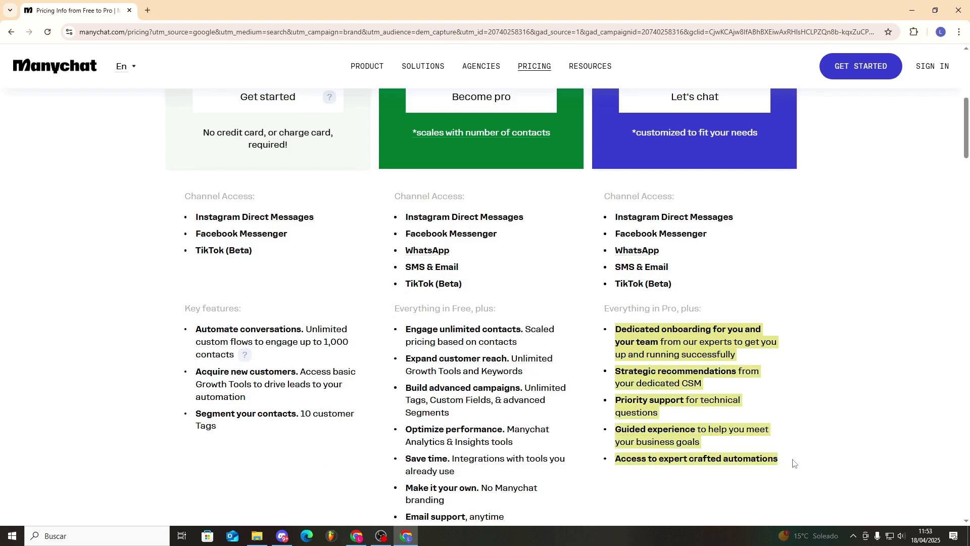
left_click(795, 461)
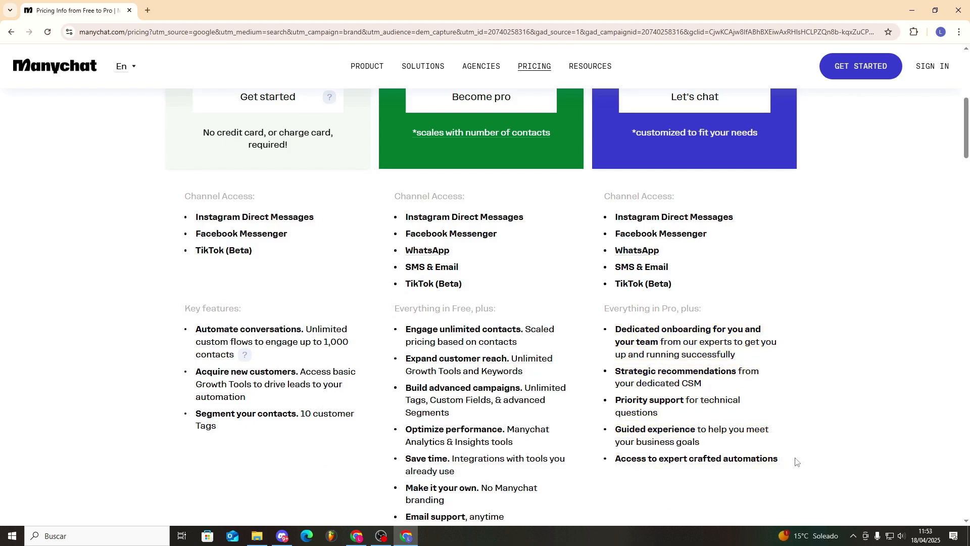